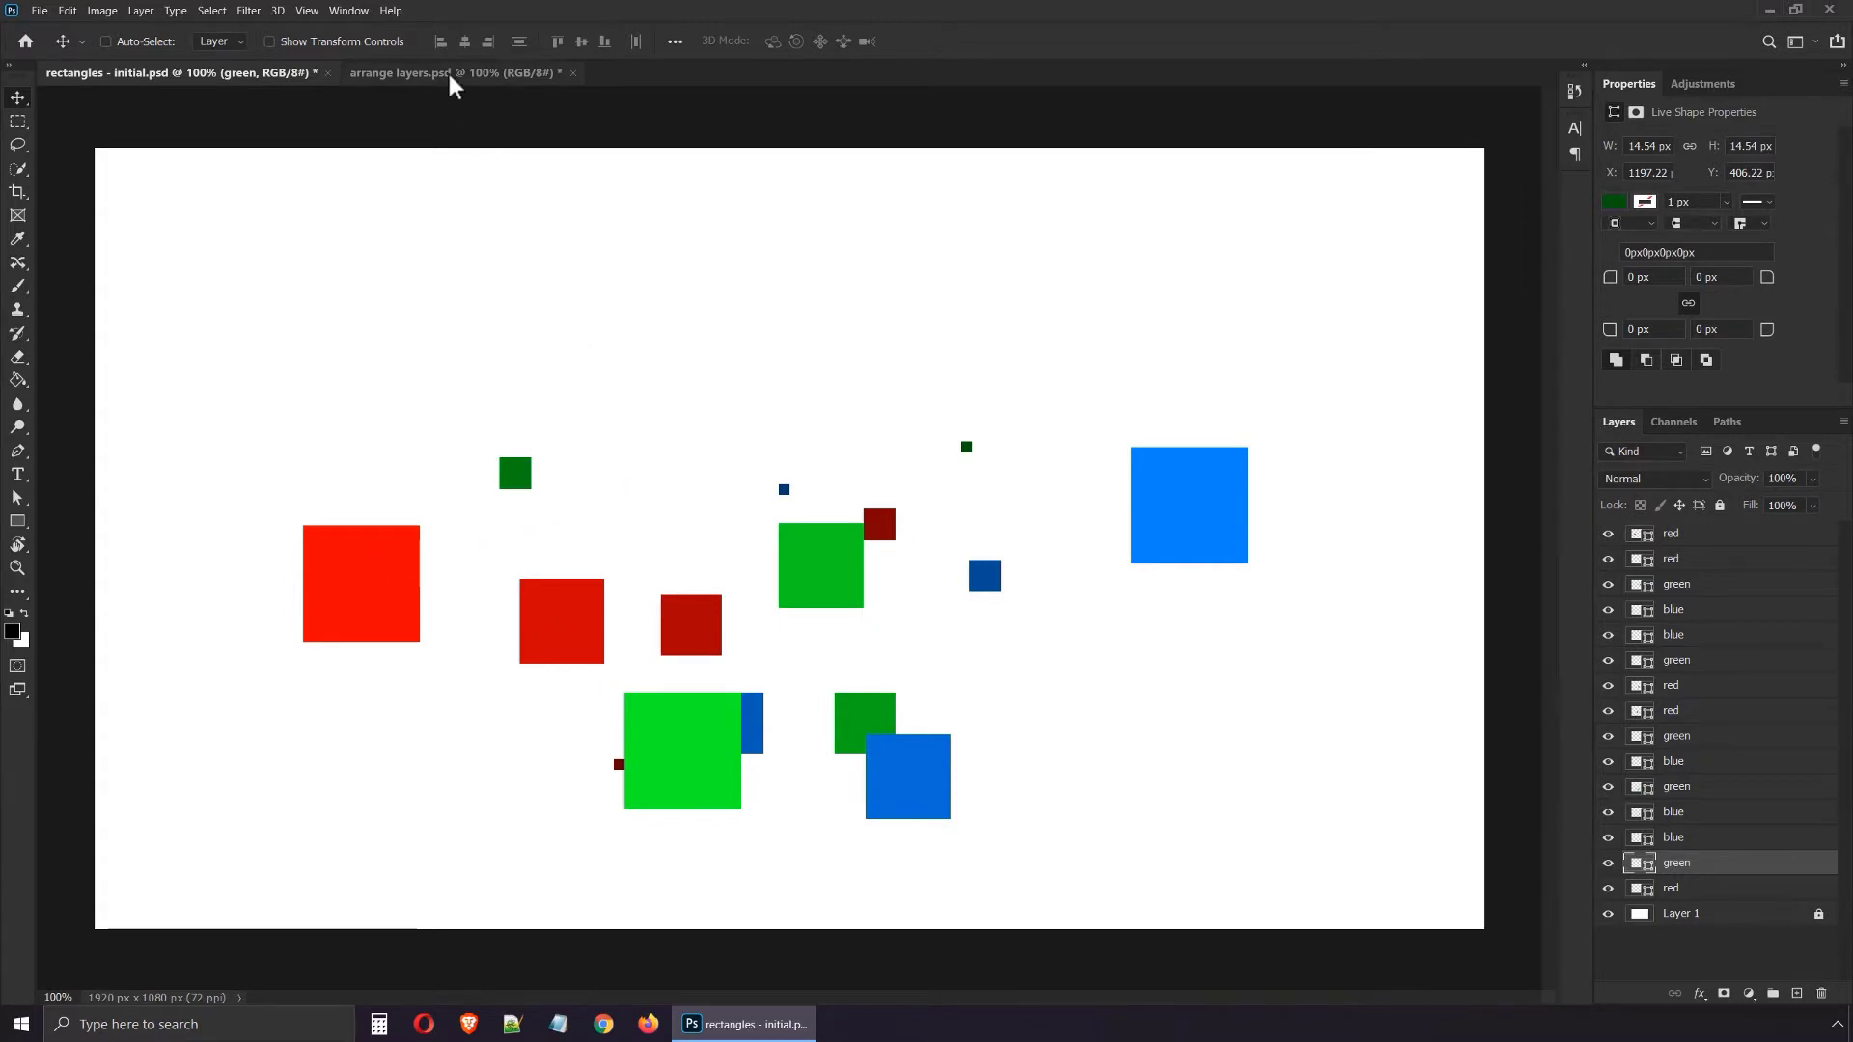
- Check the finished arrangement, then set the Move tool's auto-select to individual layers
click(434, 74)
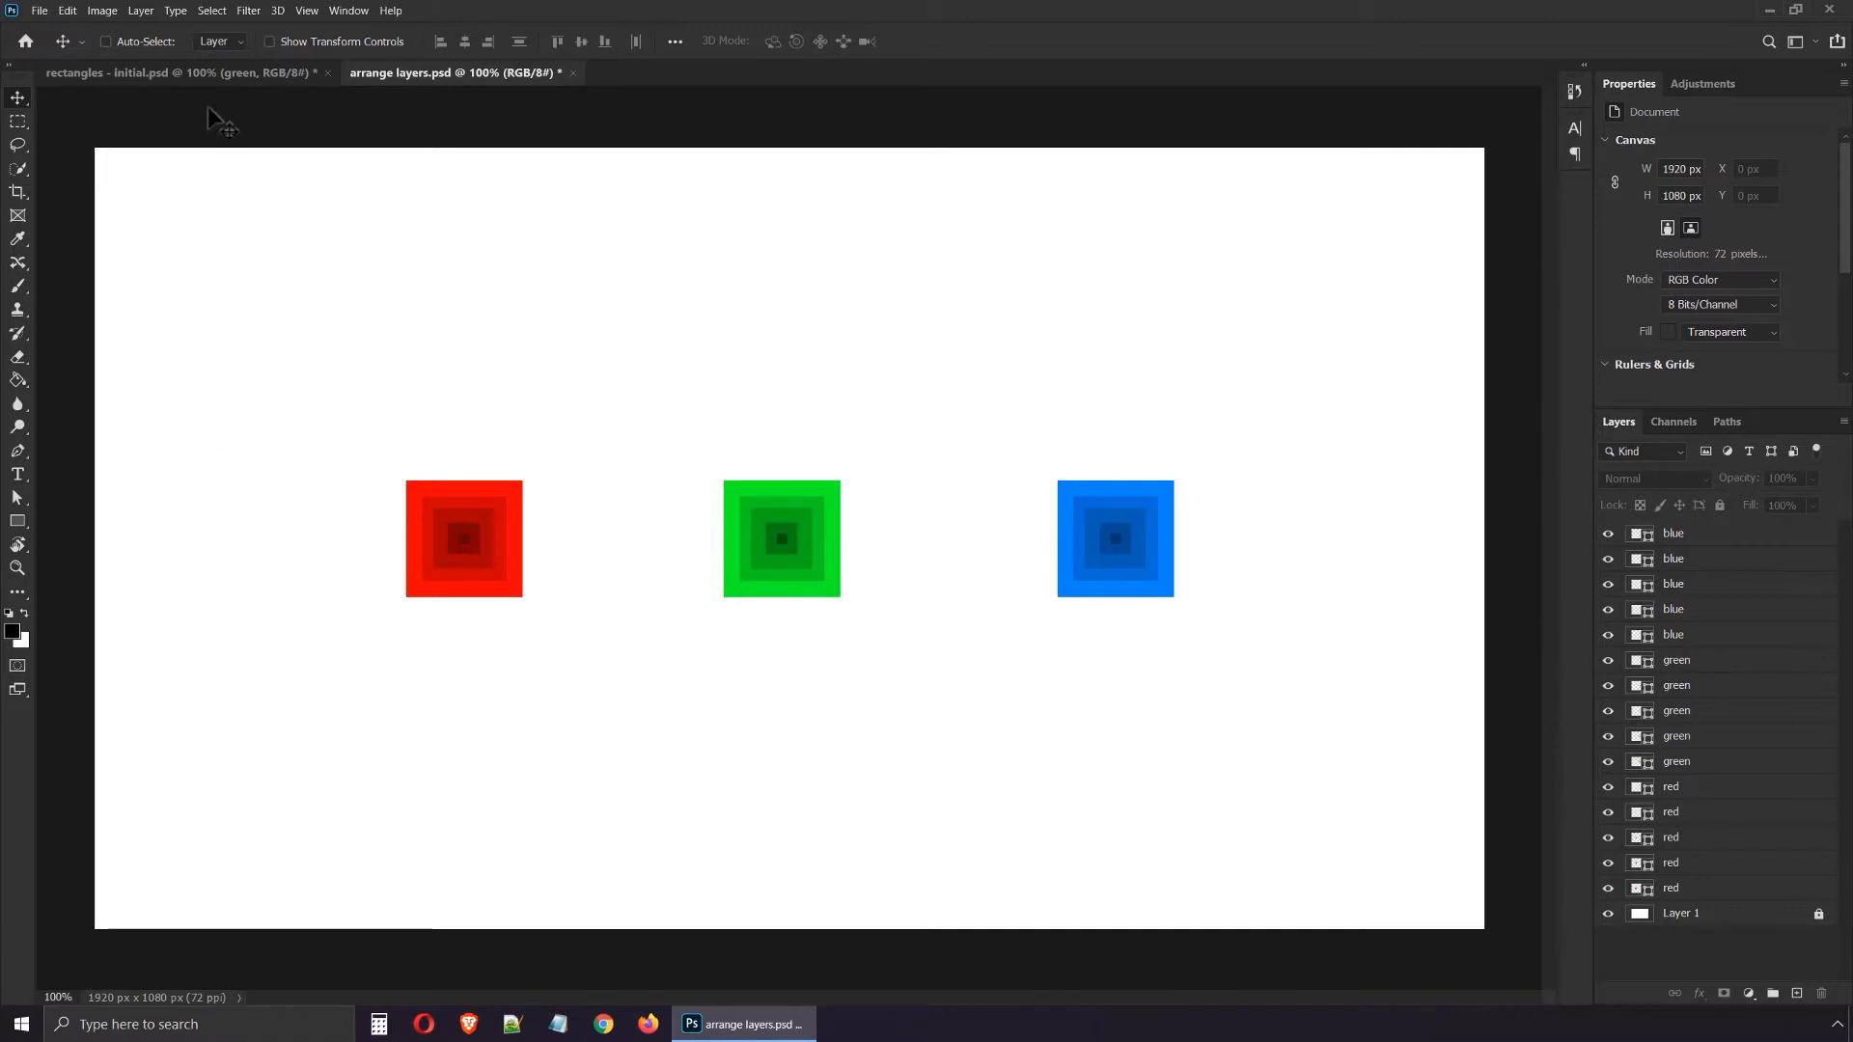
click(214, 76)
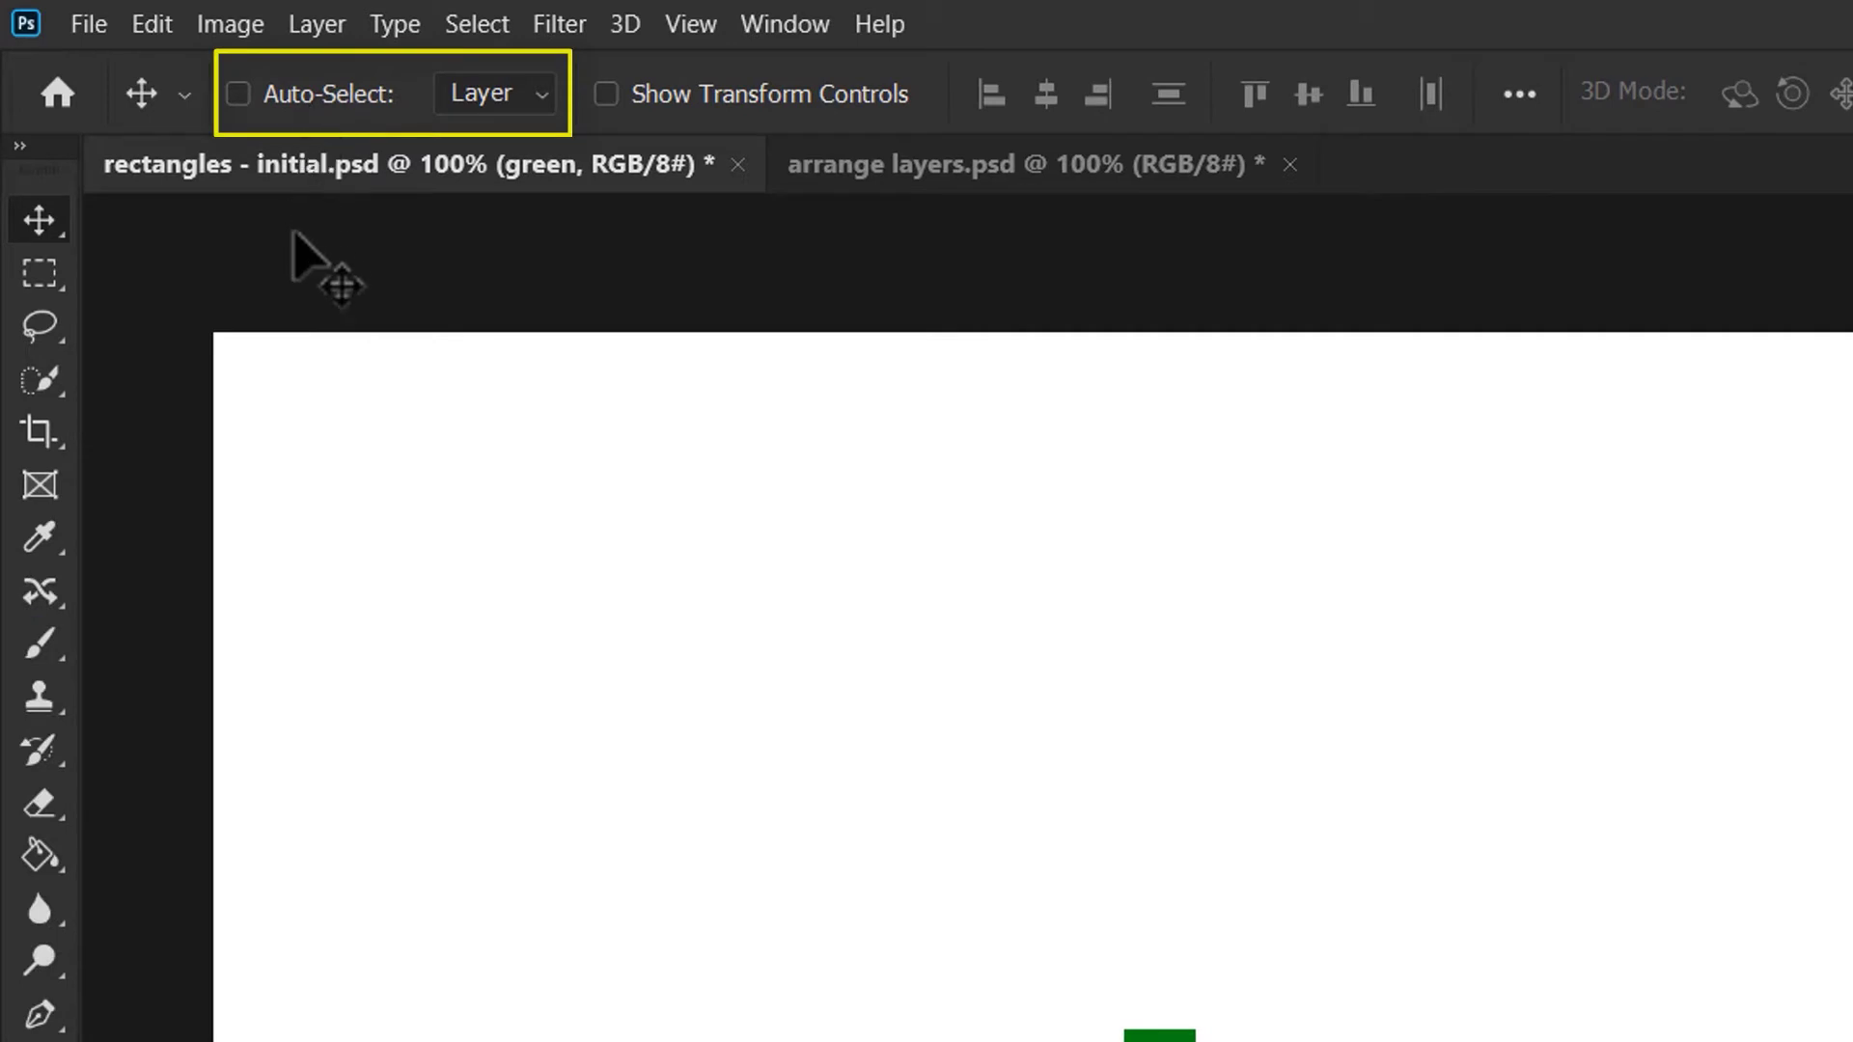
click(508, 104)
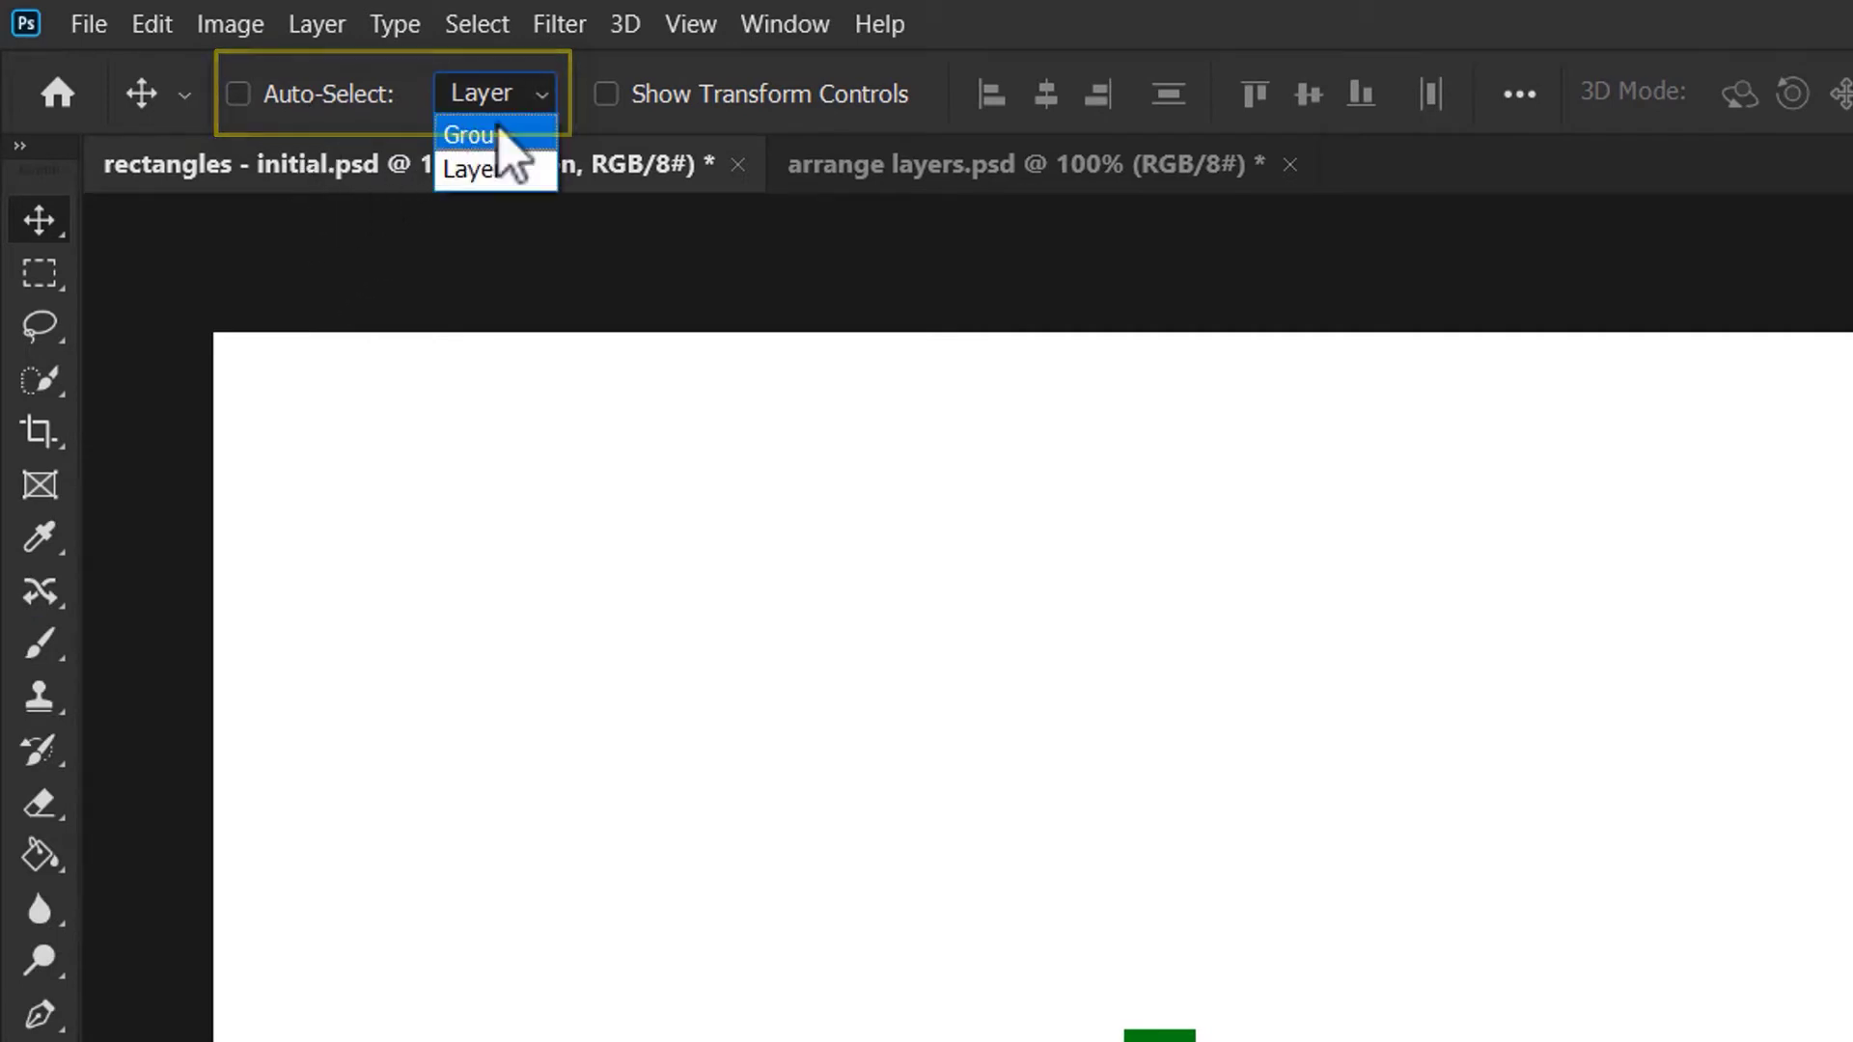
click(463, 172)
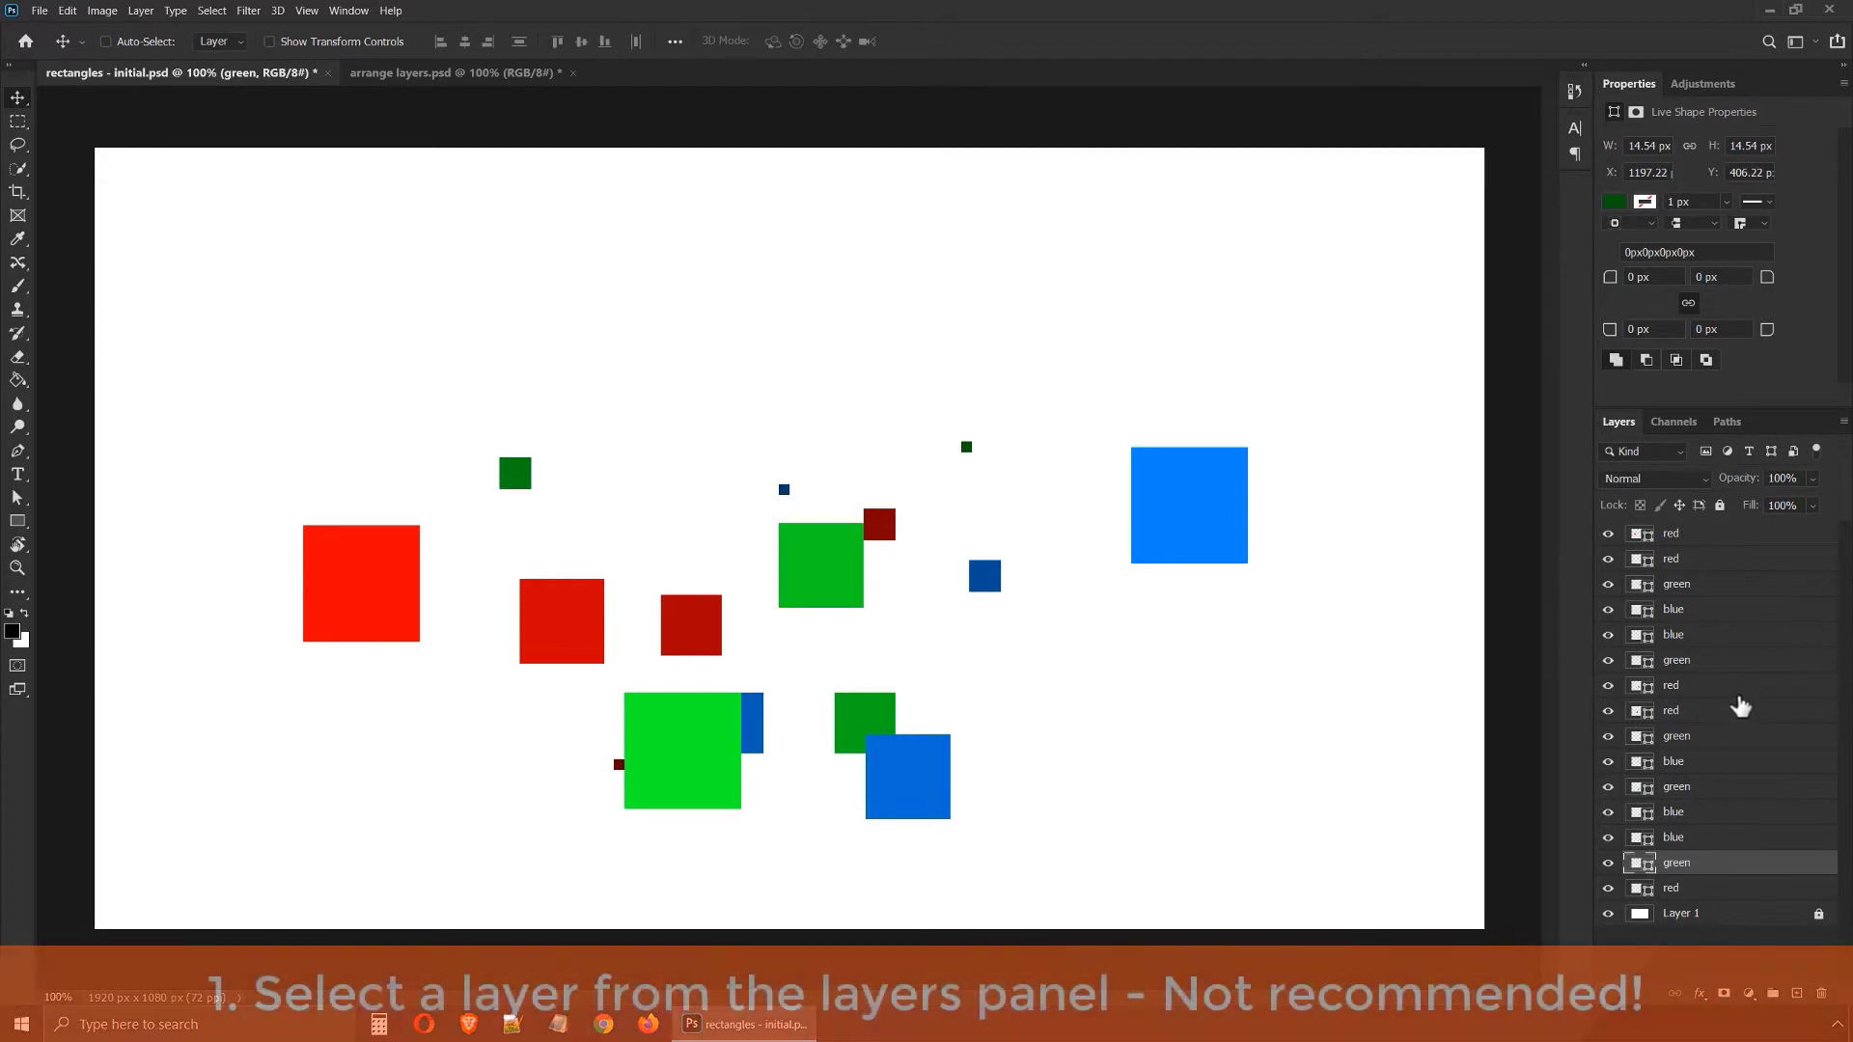
- Select red, green and blue layers in turn to find the blue square hidden behind green
click(1722, 692)
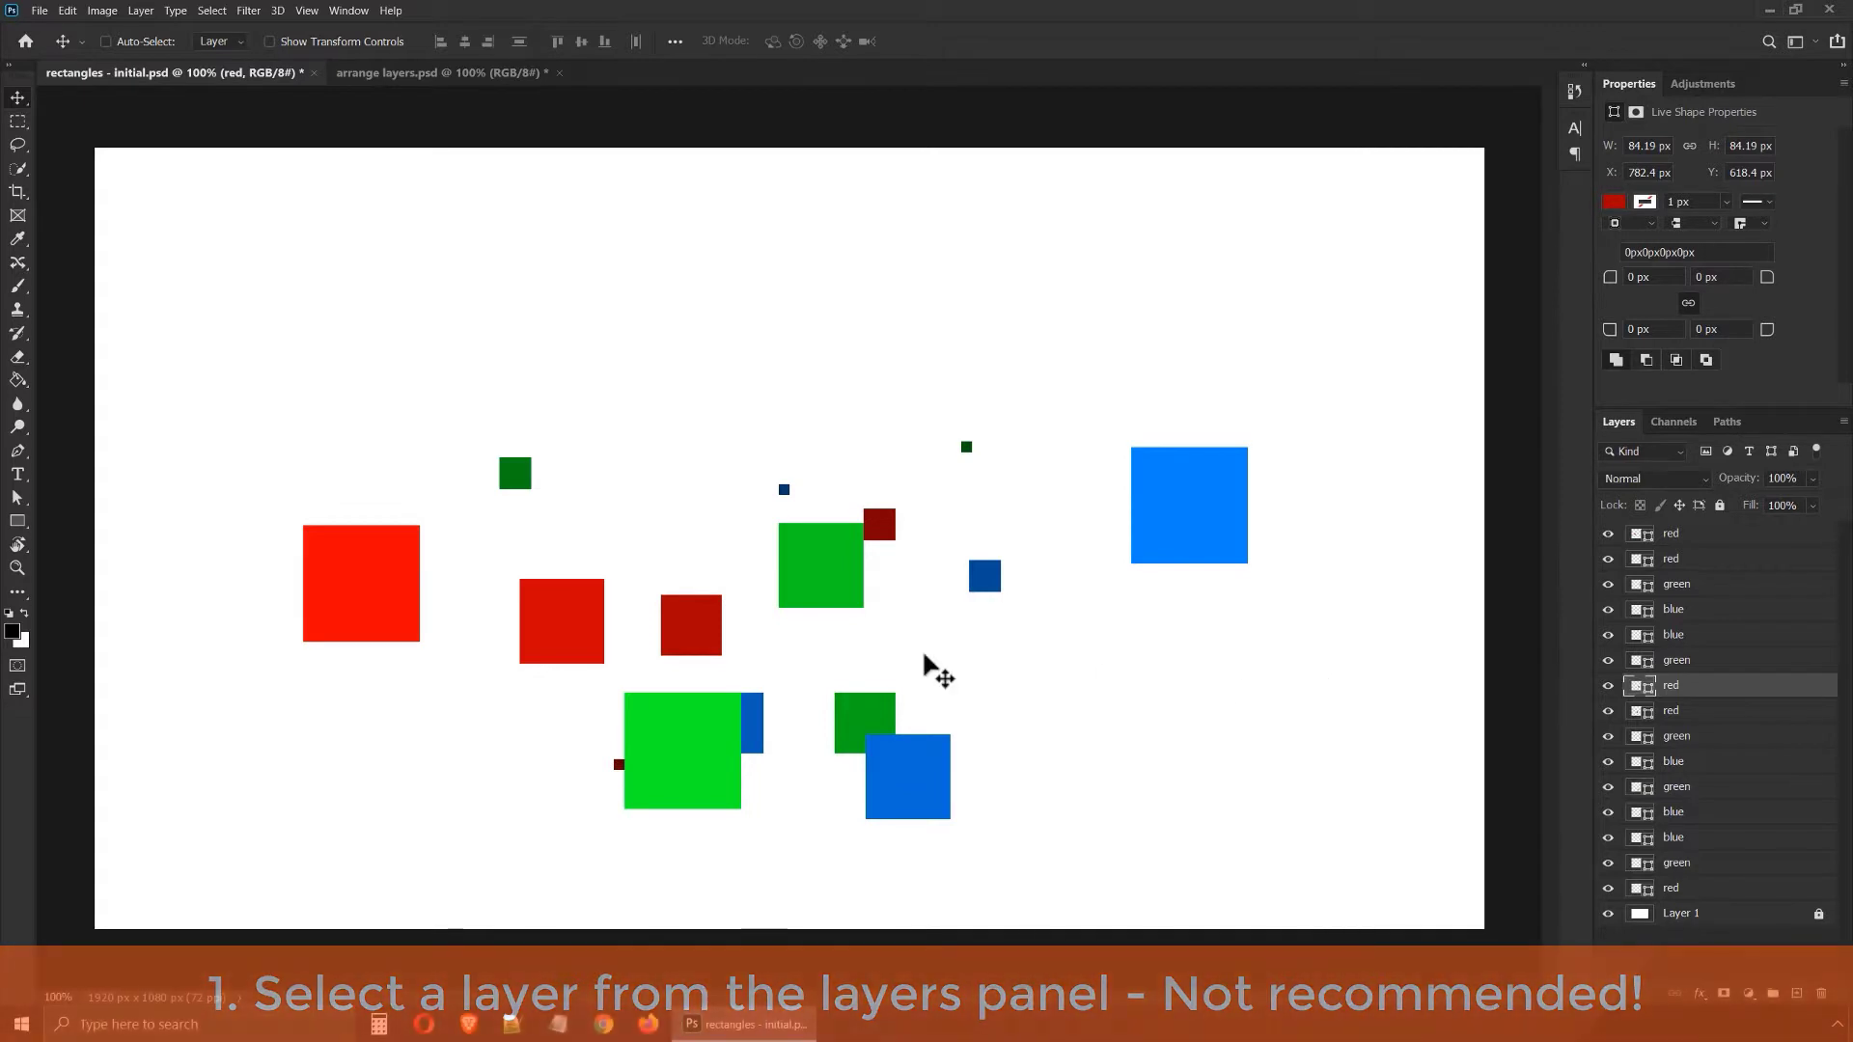
click(1698, 714)
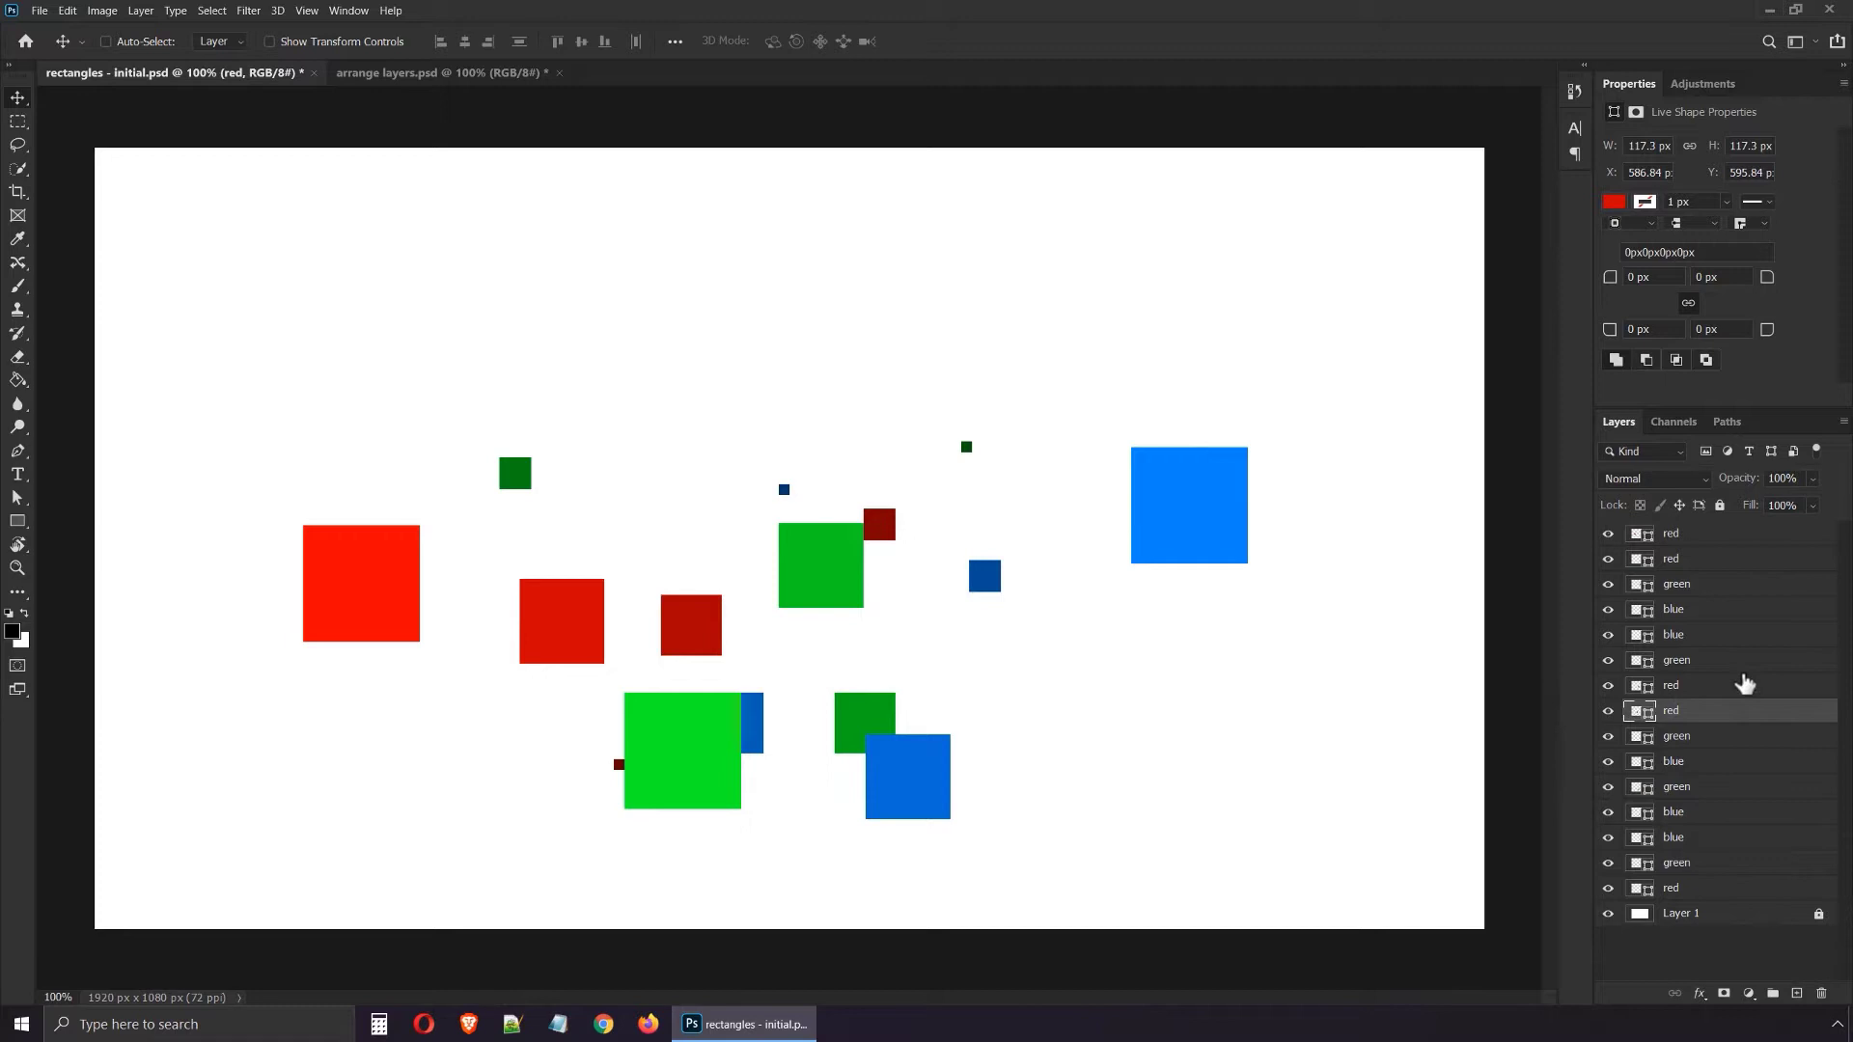
click(1730, 645)
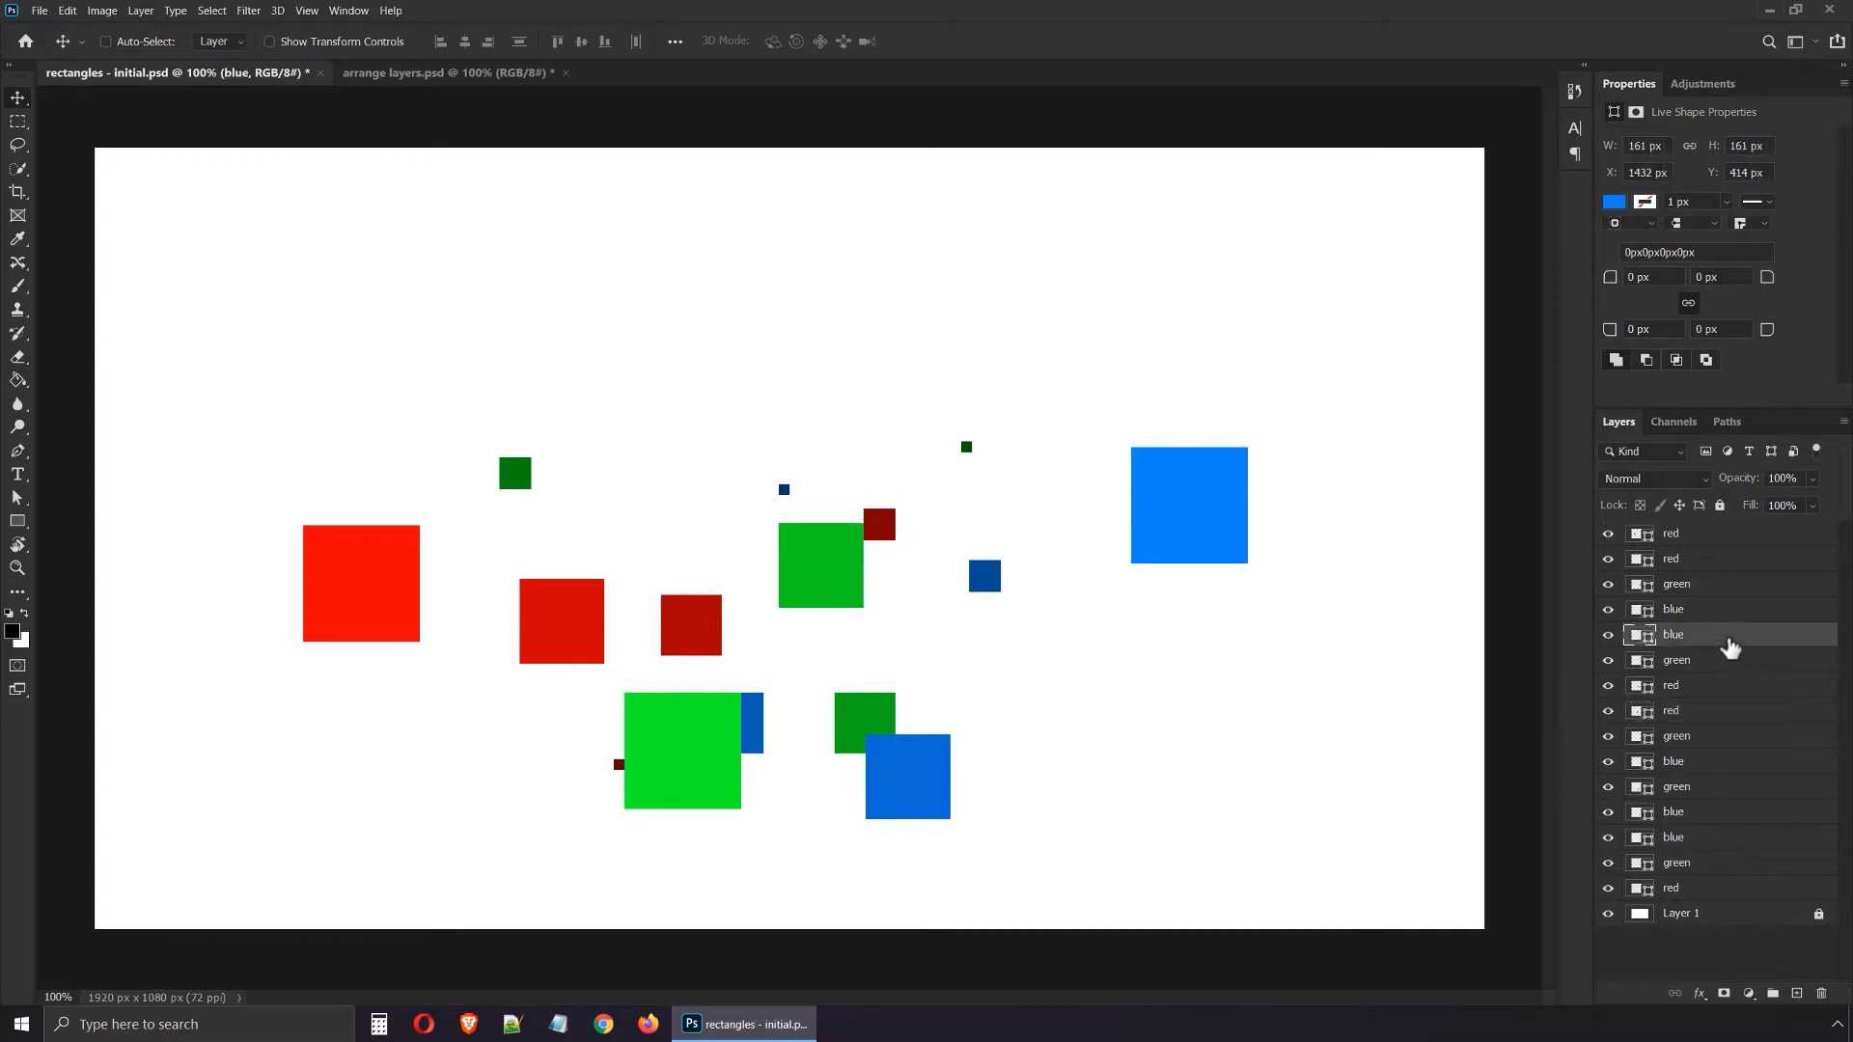
click(1719, 536)
click(1691, 741)
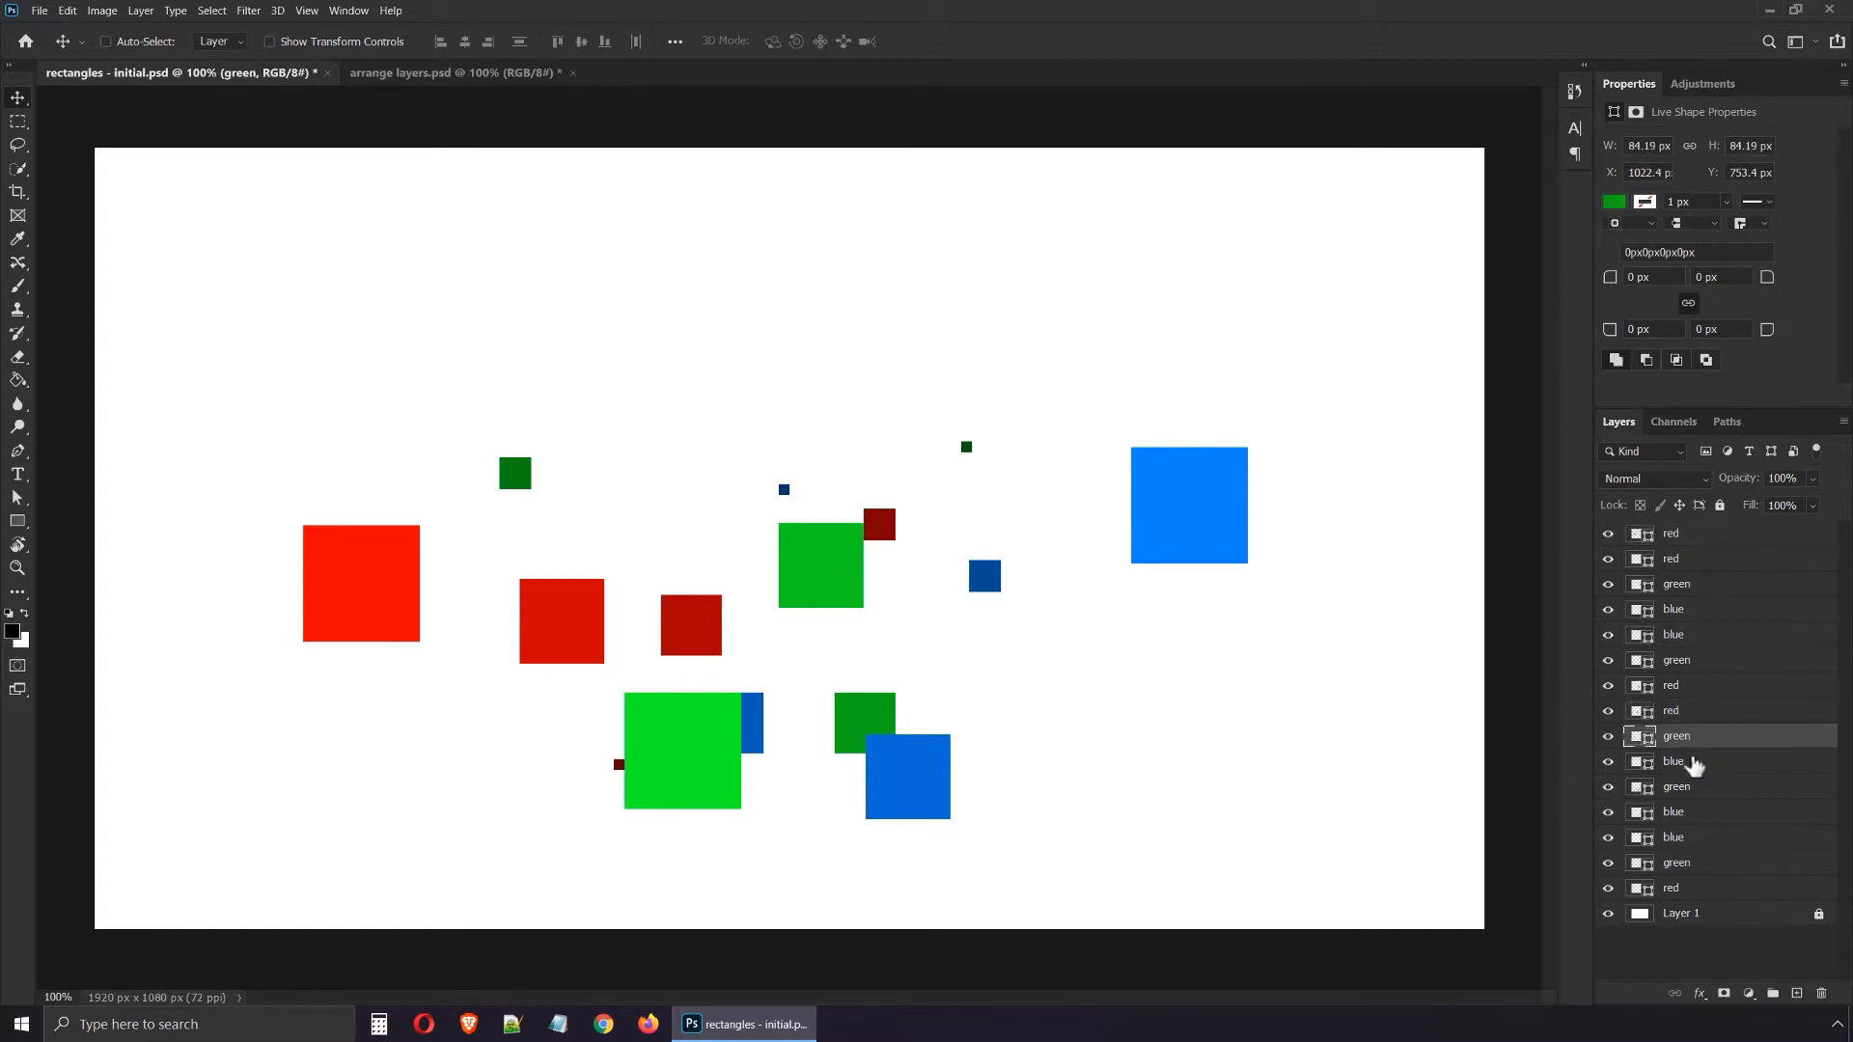
click(1695, 769)
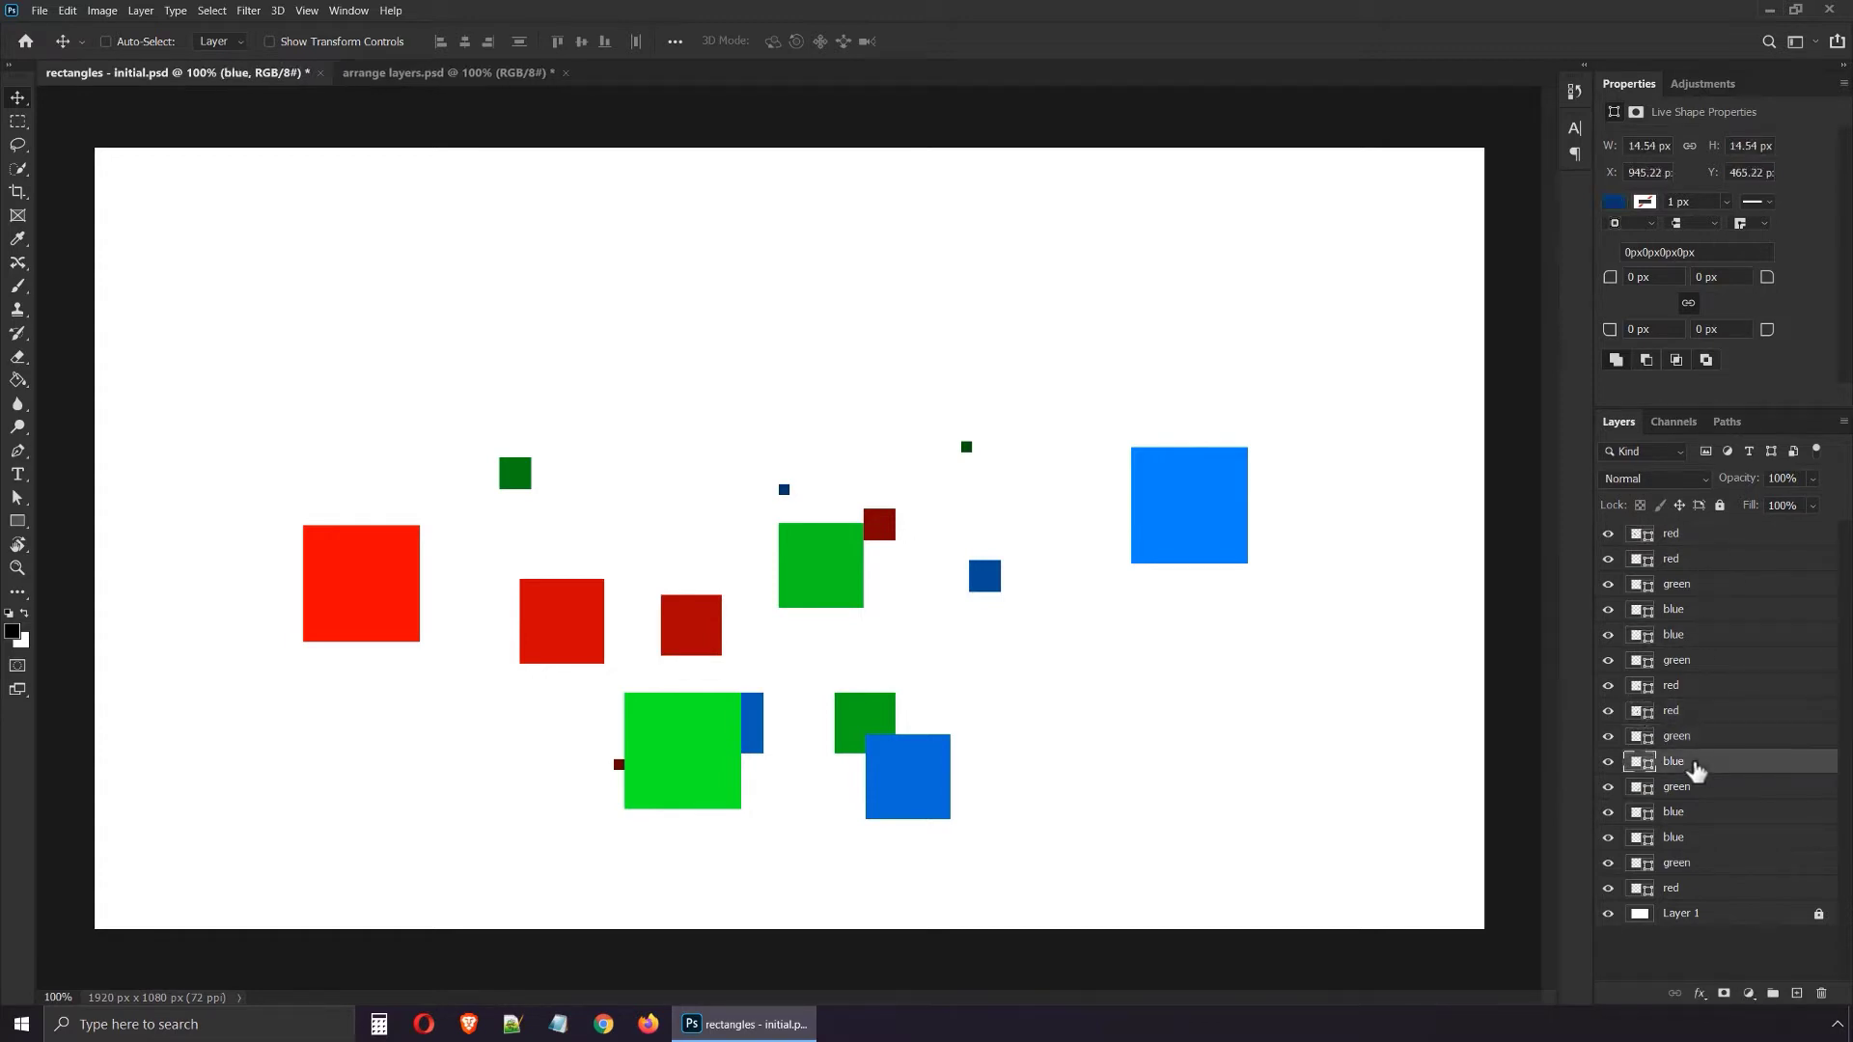
click(1705, 819)
- Drag the hidden blue square out to sit just above the large green square
drag(1055, 711, 1104, 652)
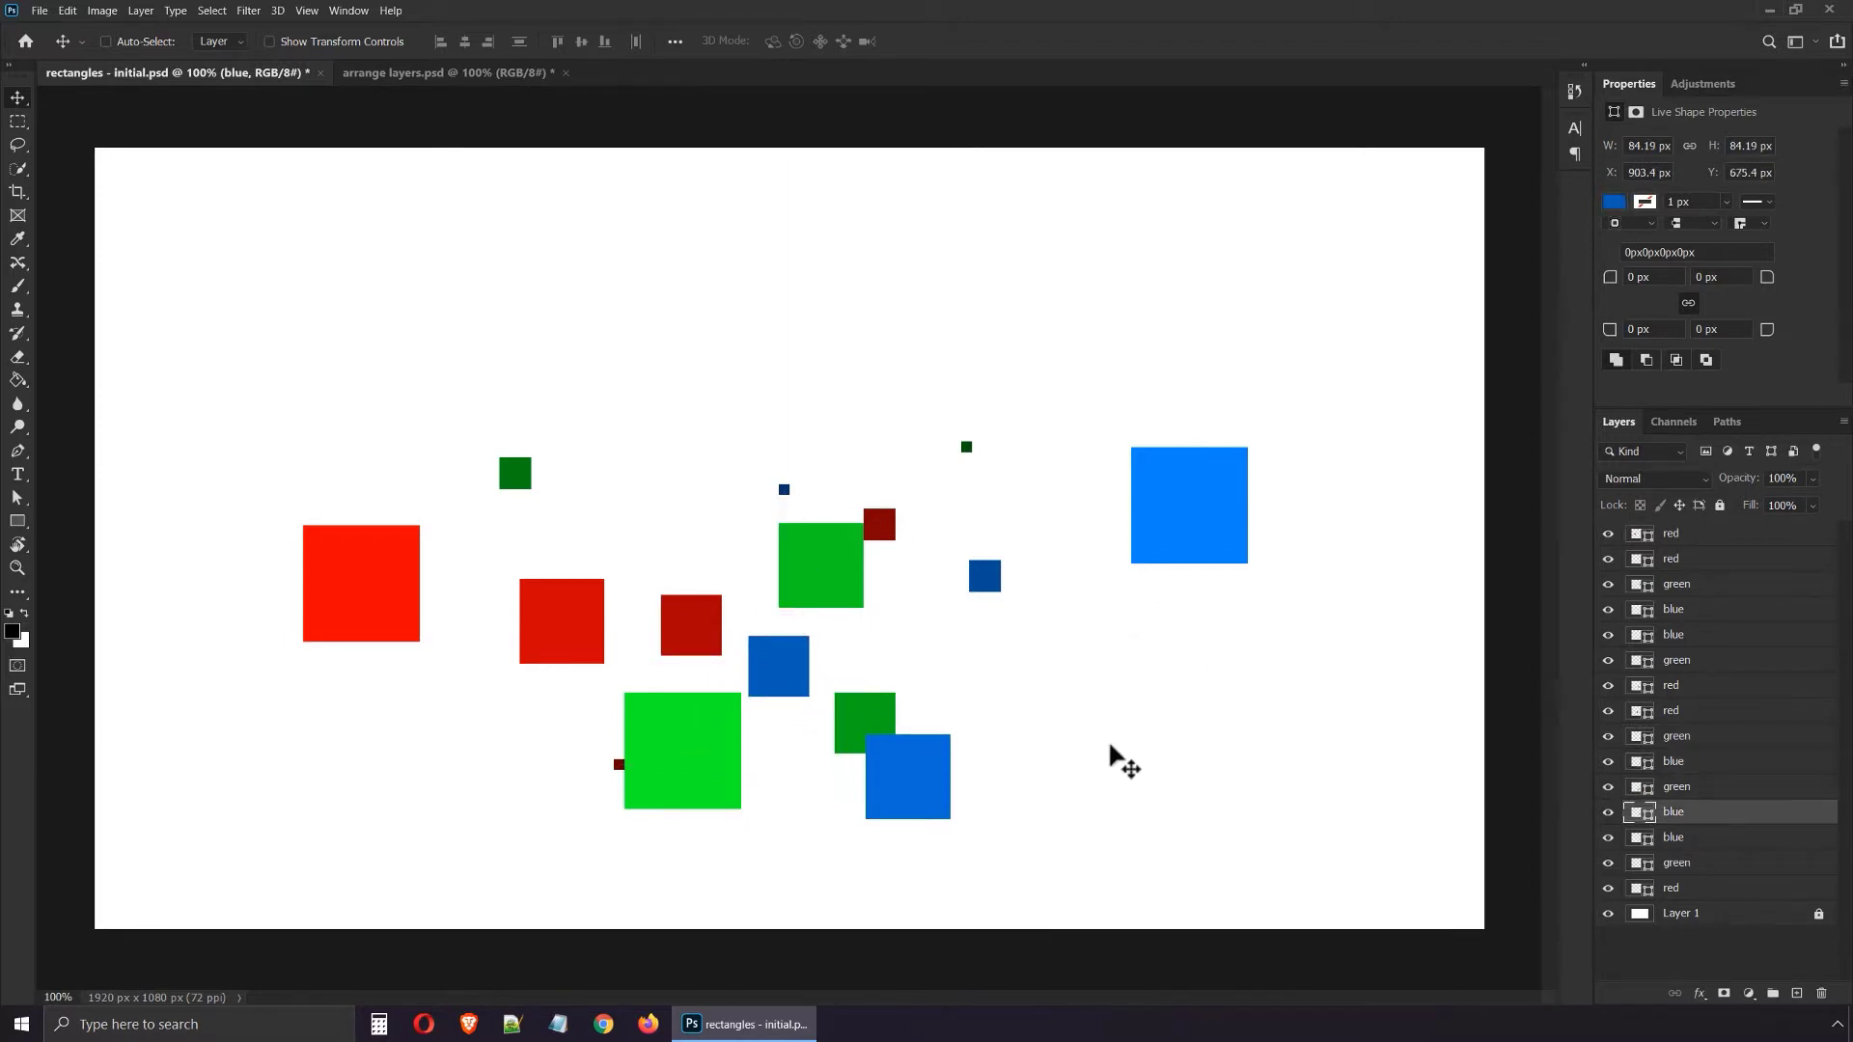
mouse_move(799, 687)
mouse_down()
mouse_move(882, 671)
mouse_move(799, 688)
mouse_up()
mouse_move(1103, 692)
mouse_down()
mouse_move(1109, 662)
mouse_move(1096, 687)
mouse_up()
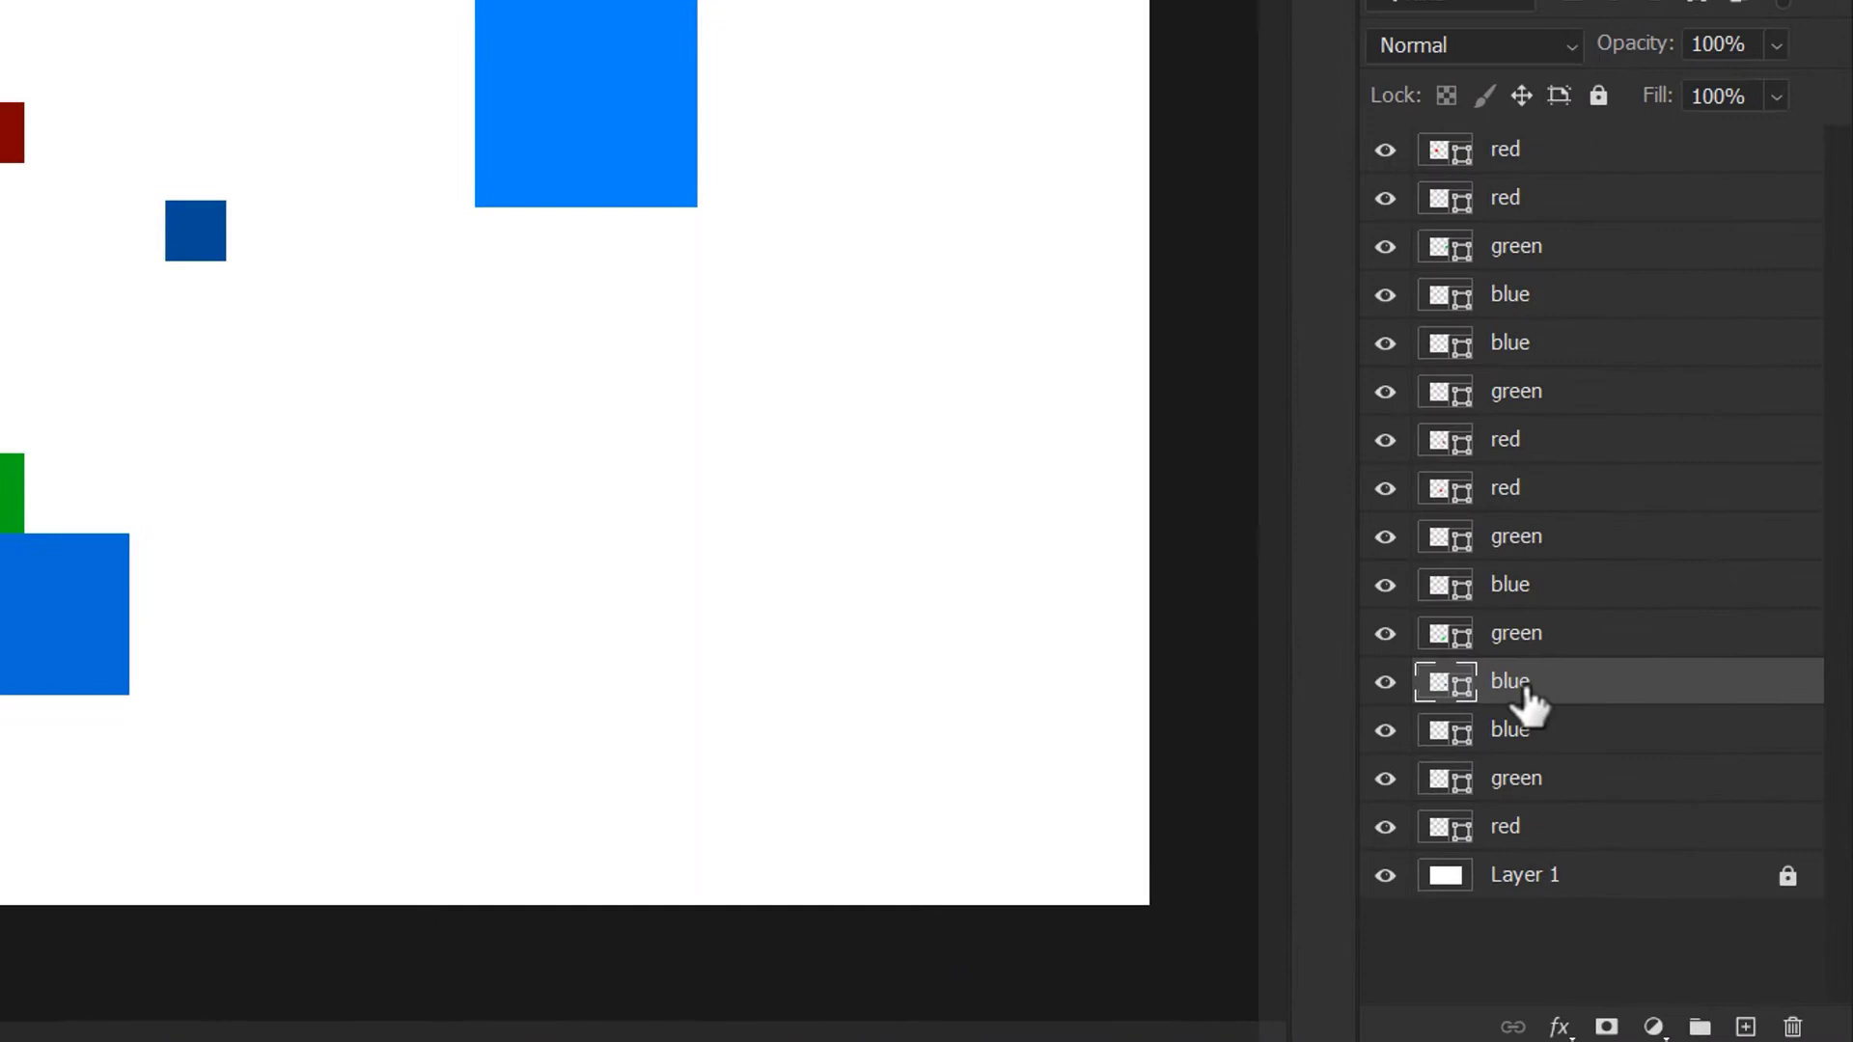
- Select the other blue square layers, ending on the upper blue square's layer
click(1530, 752)
click(1550, 683)
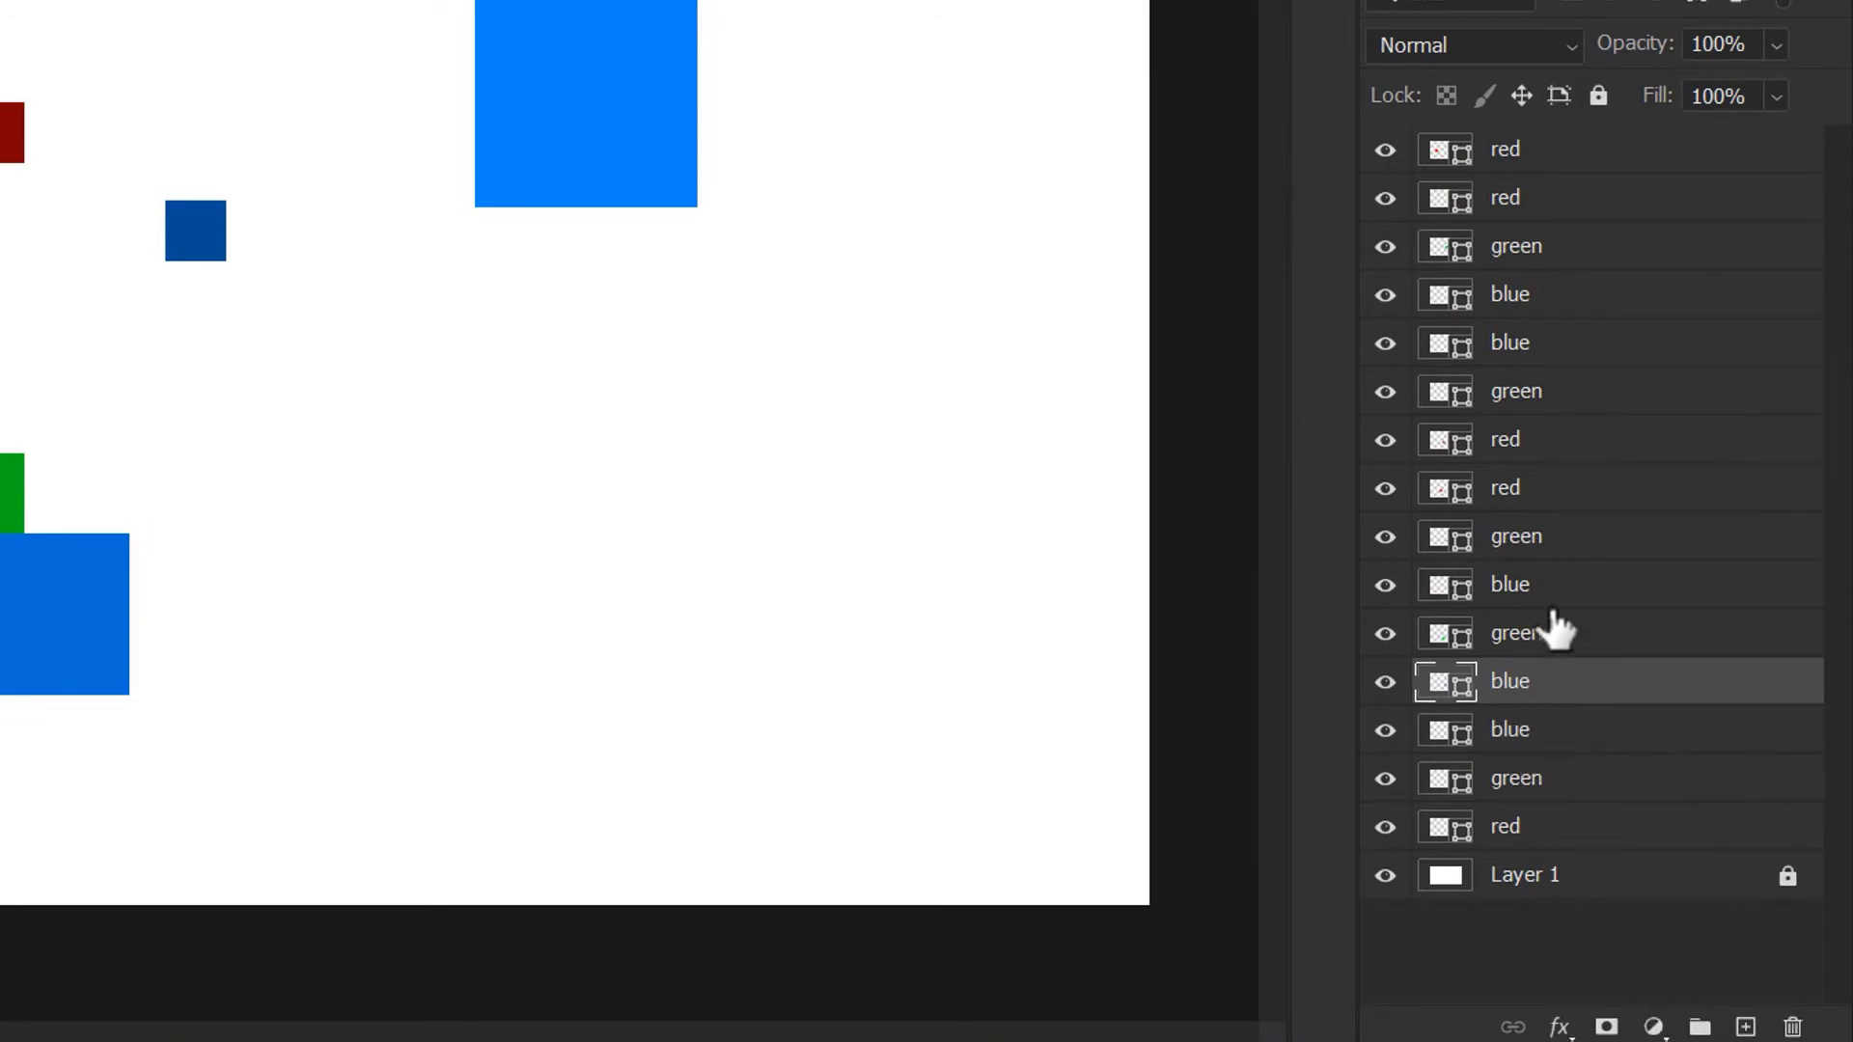
click(1554, 591)
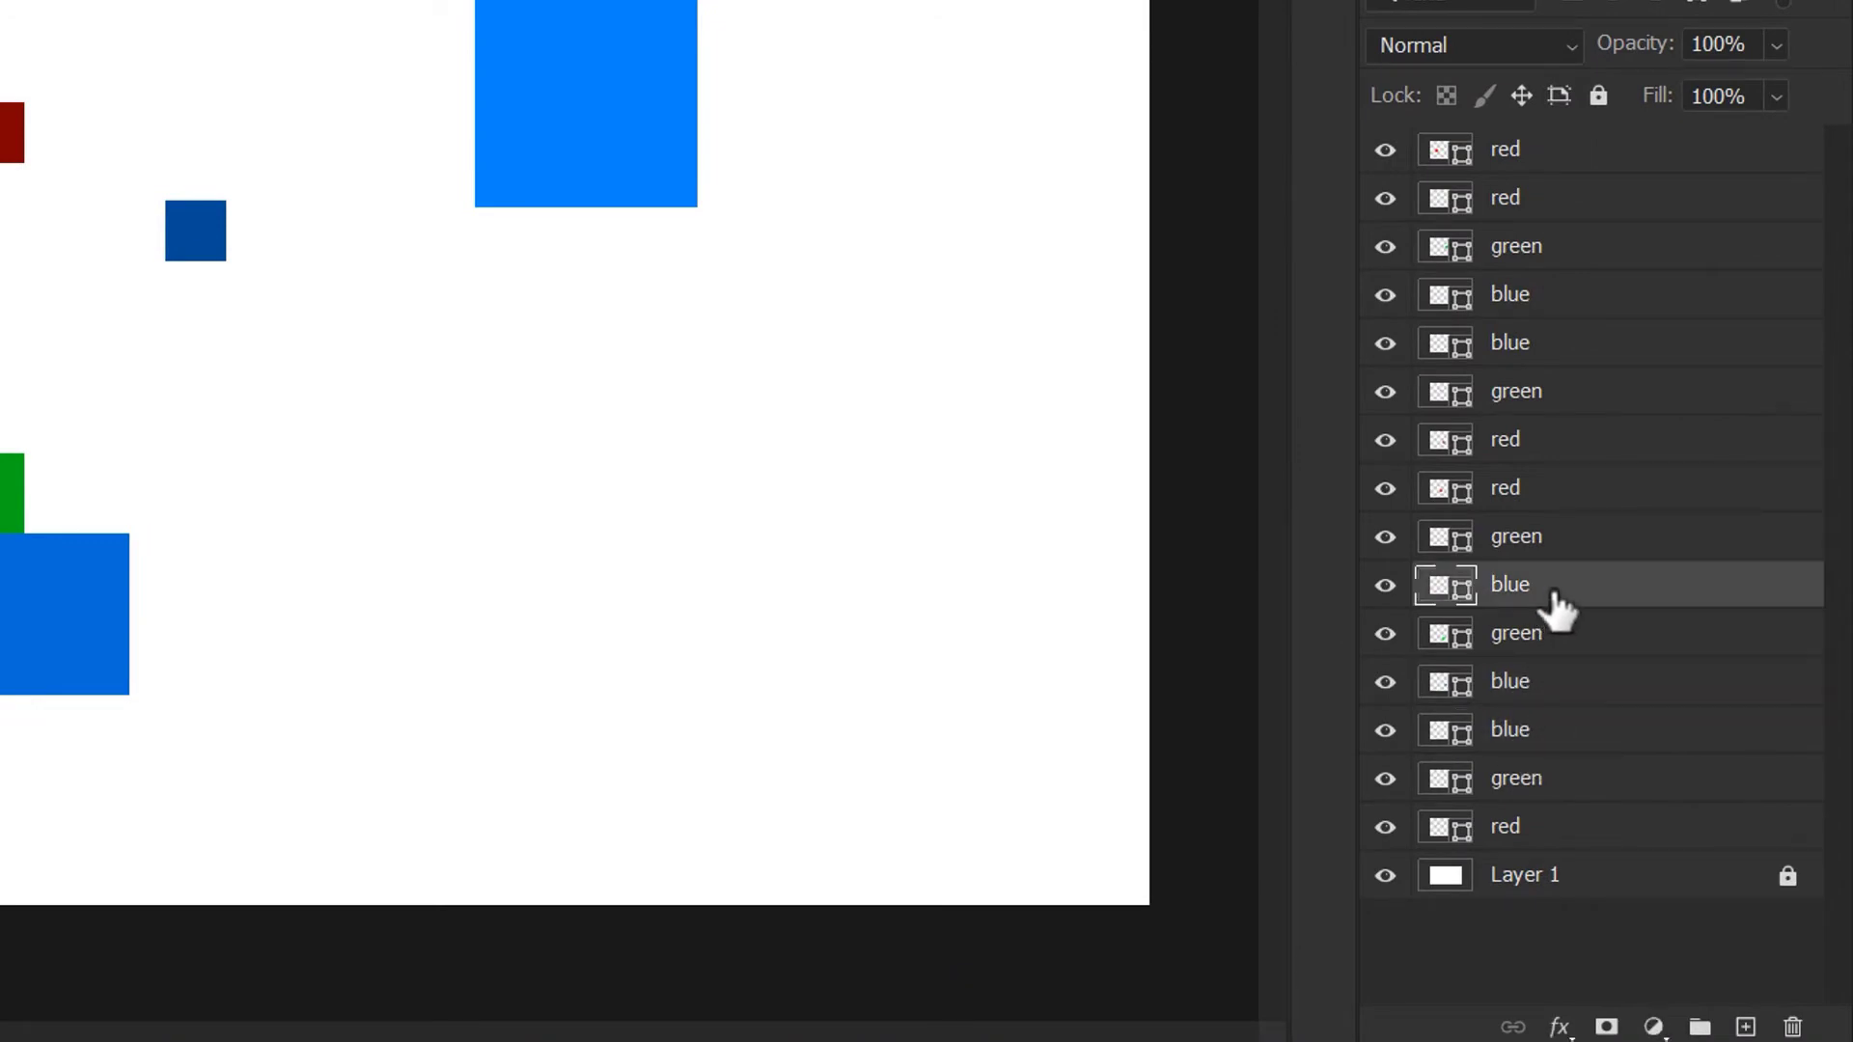
click(1531, 695)
click(1554, 738)
click(1591, 350)
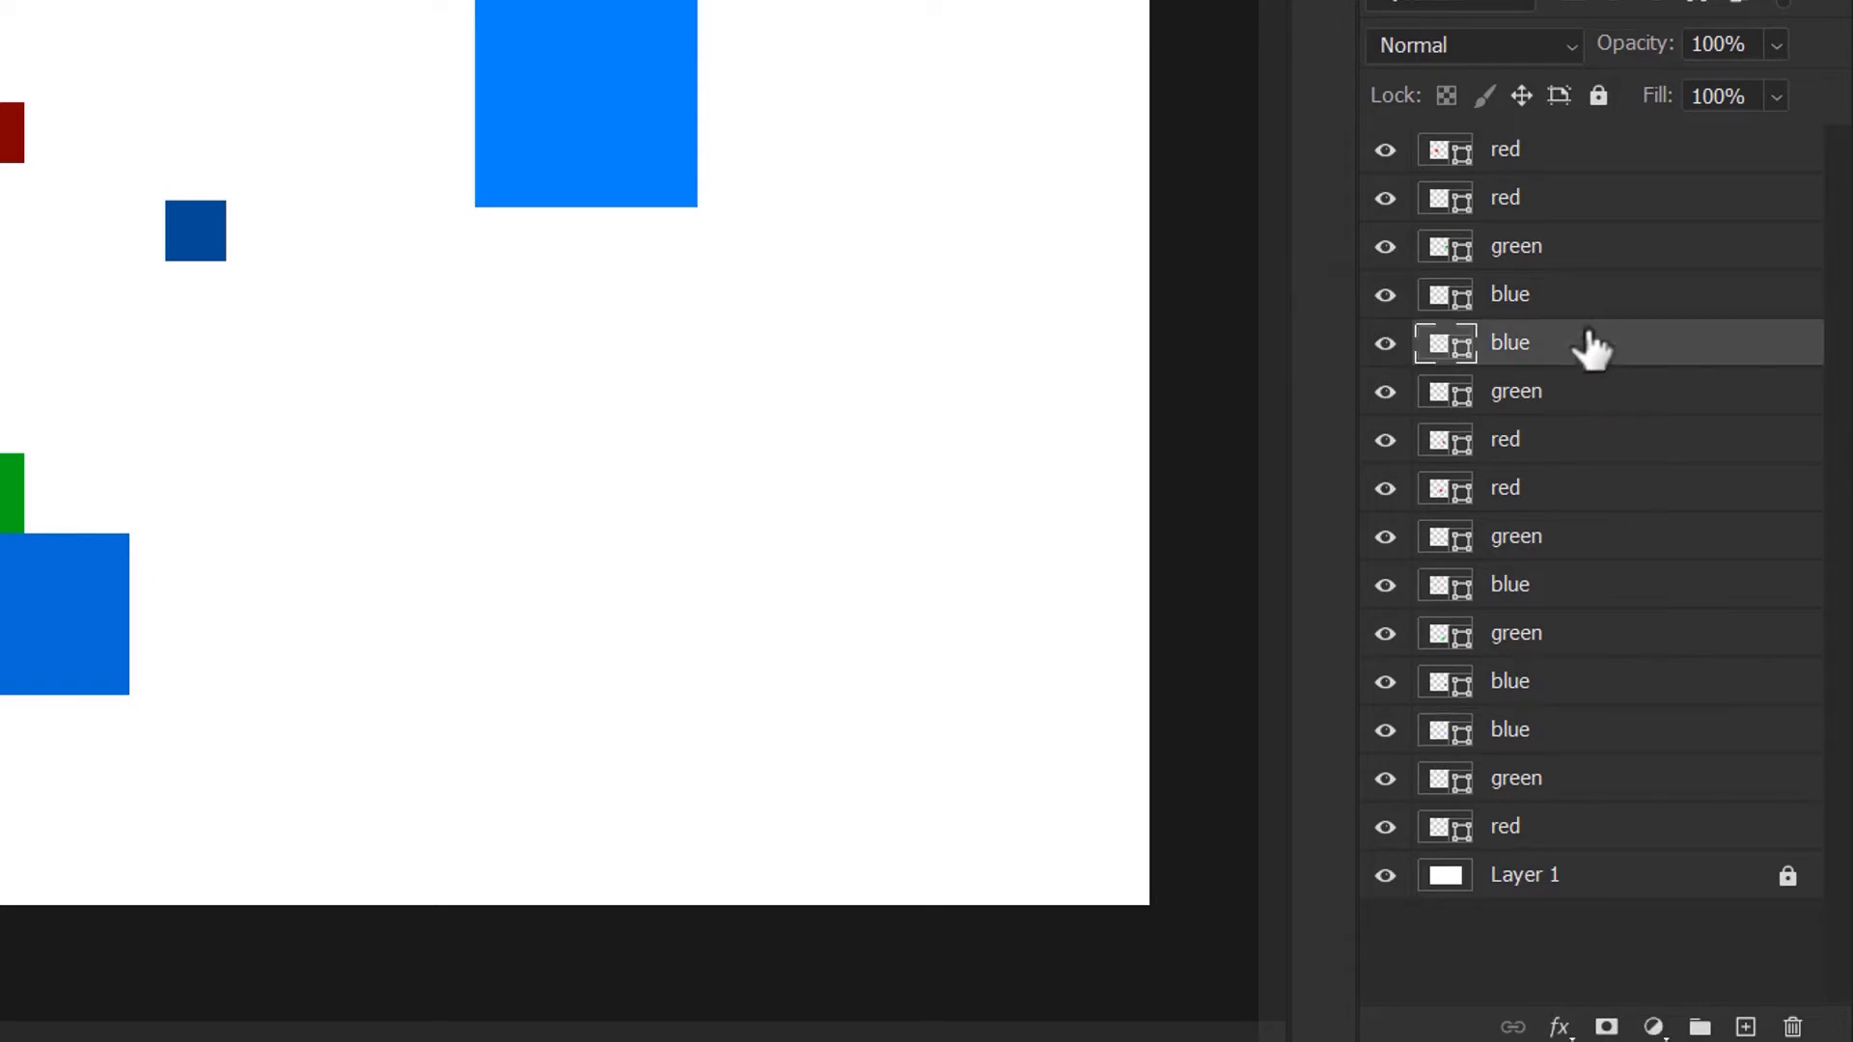
click(1565, 301)
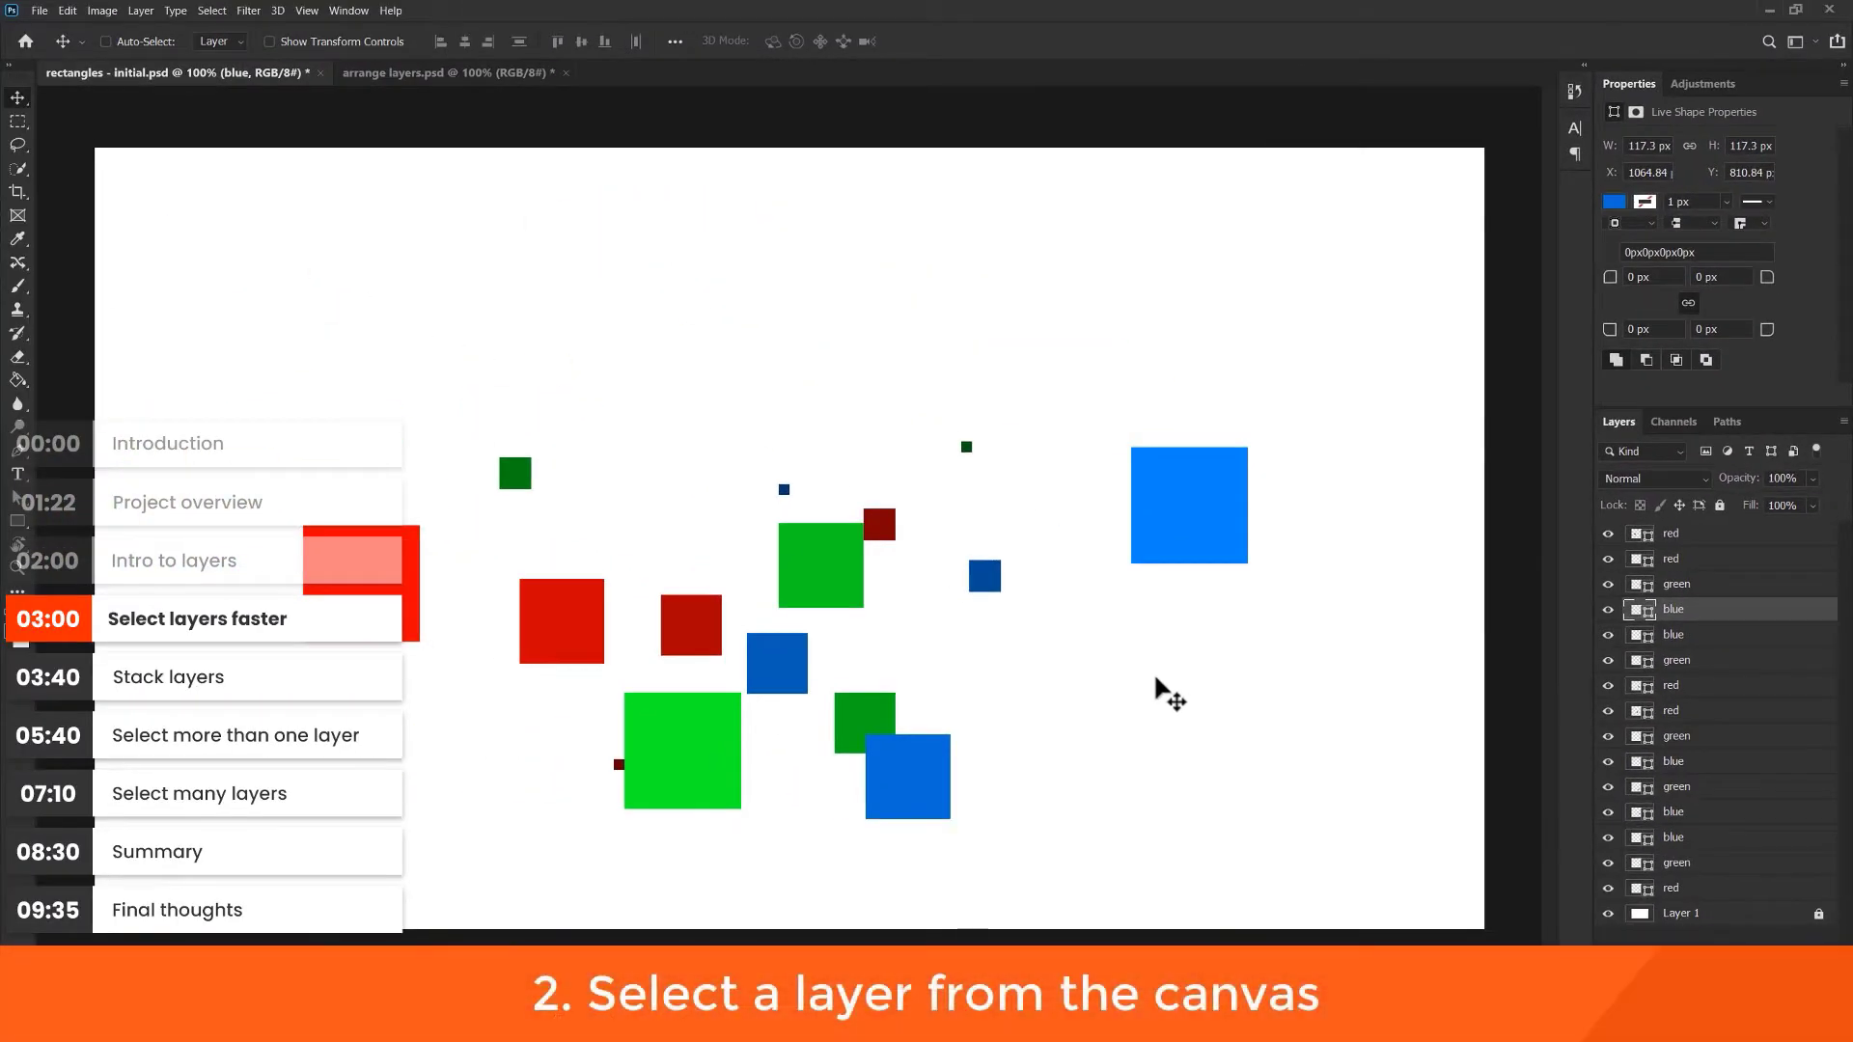
- Move the small blue square right and down, and shift the large blue square up and right
ctrl+click(994, 573)
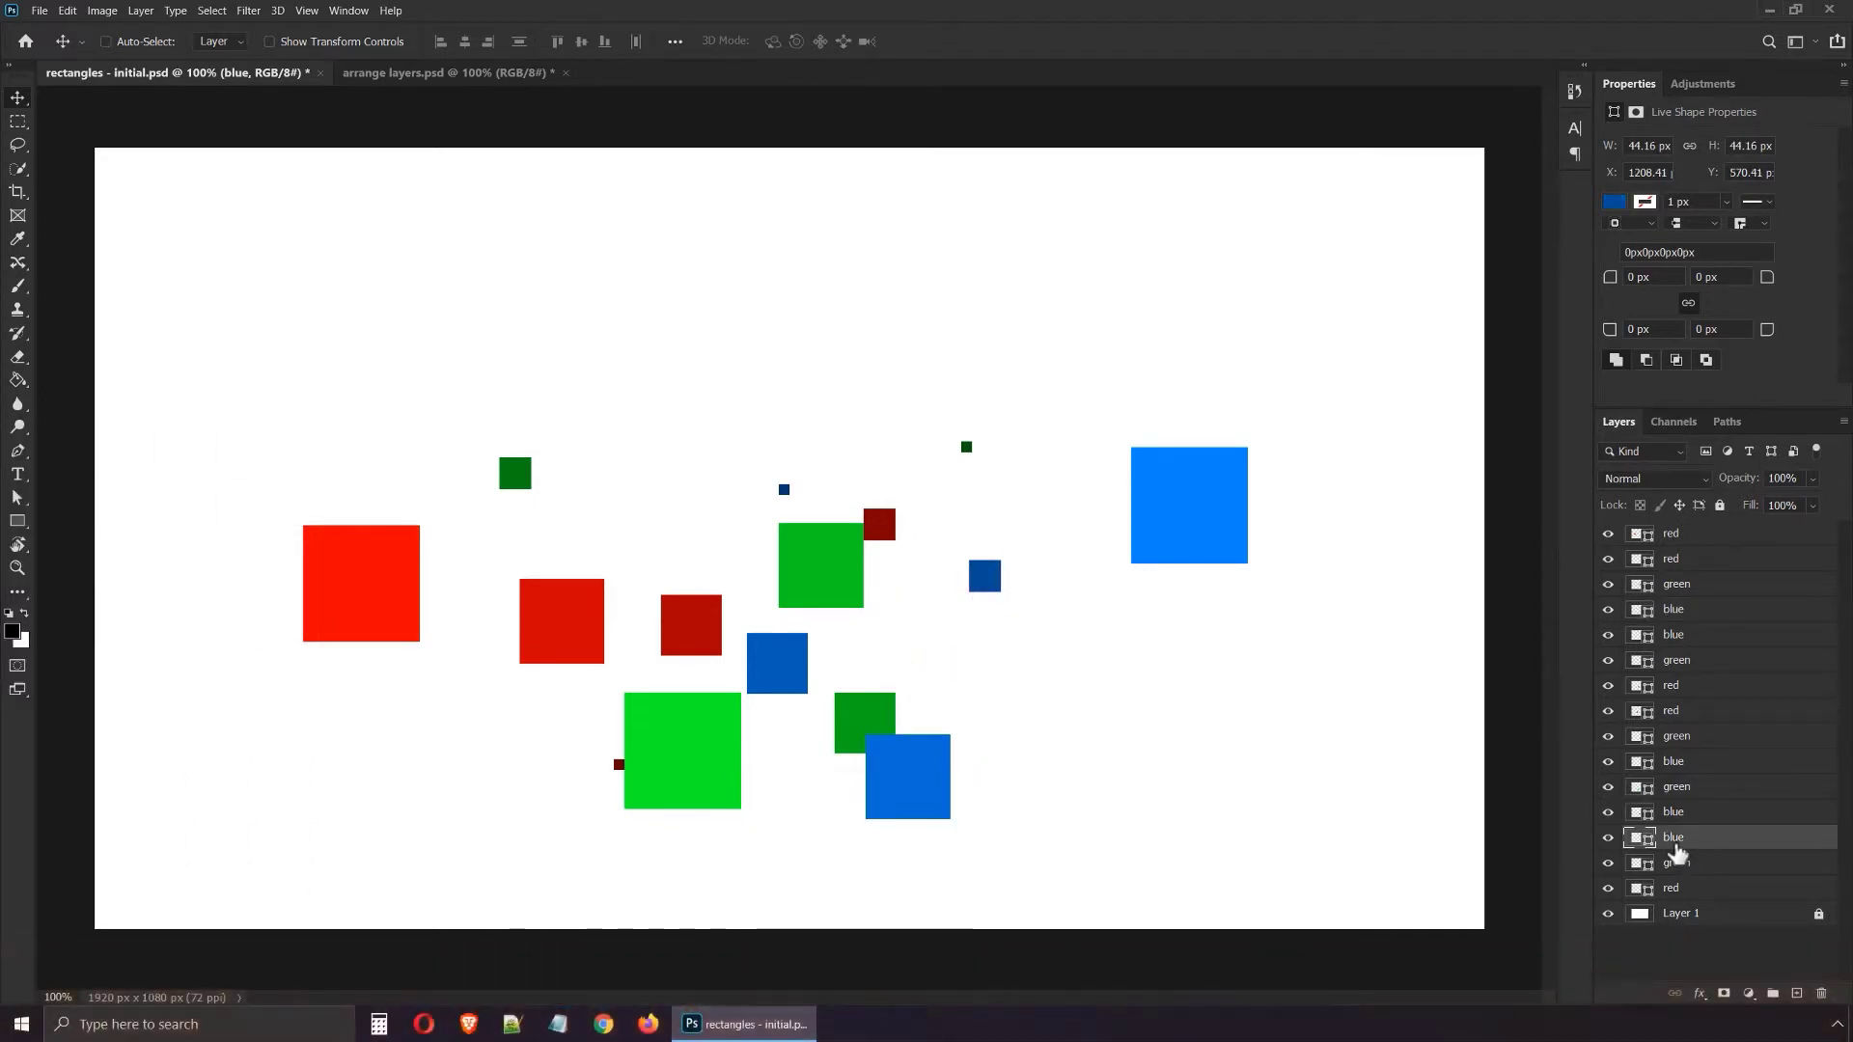
drag(1111, 615, 1149, 658)
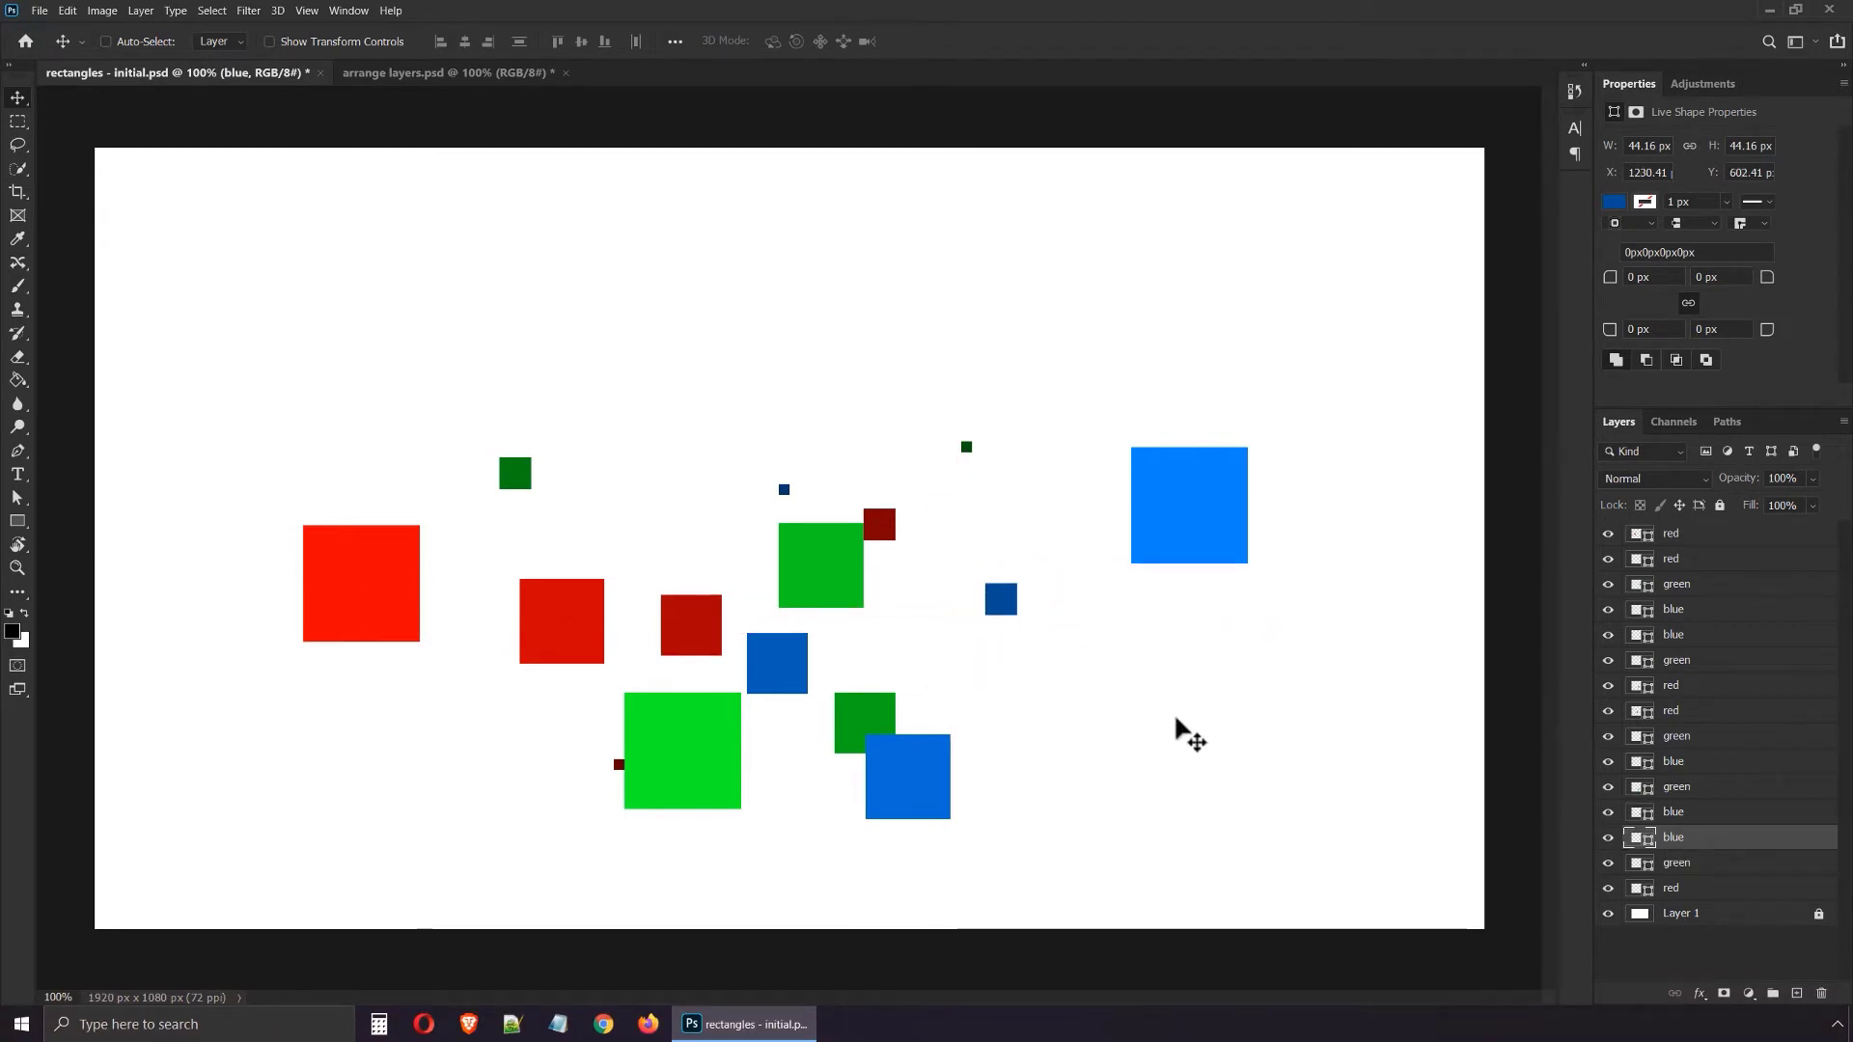
ctrl+click(1212, 530)
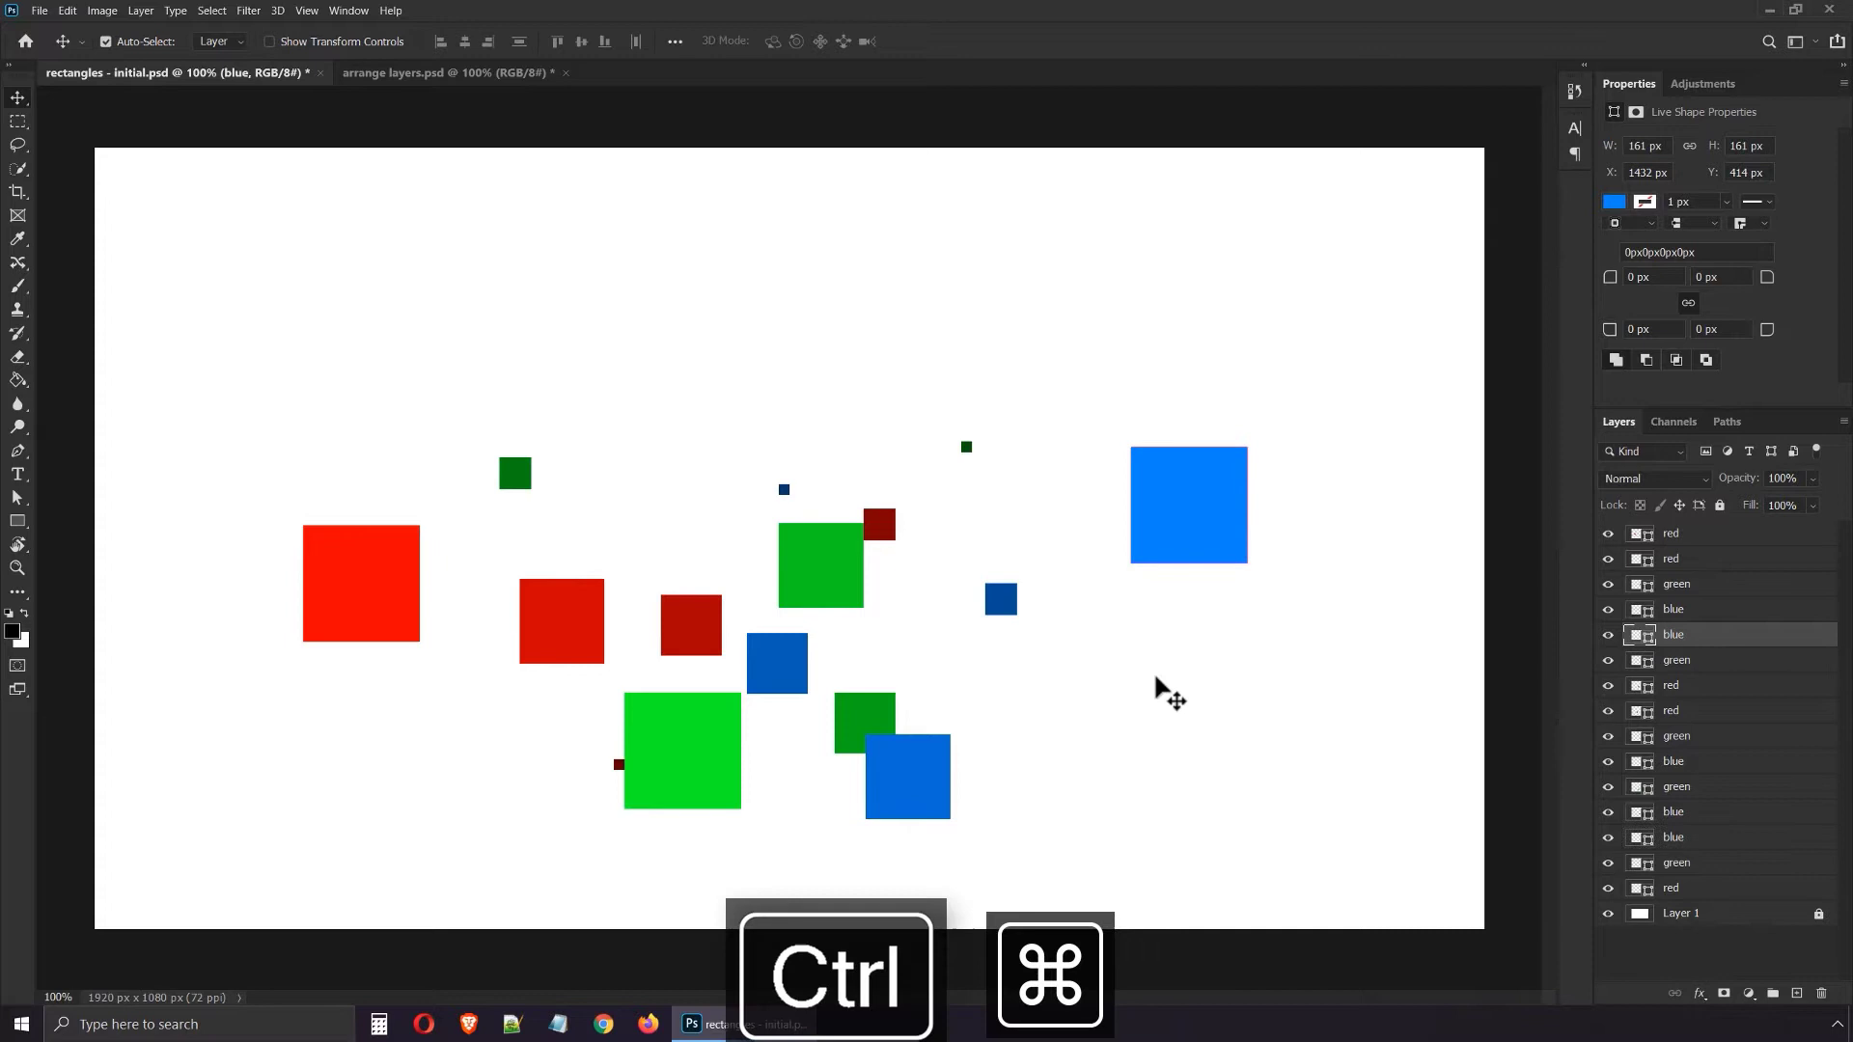
drag(1170, 695, 1180, 658)
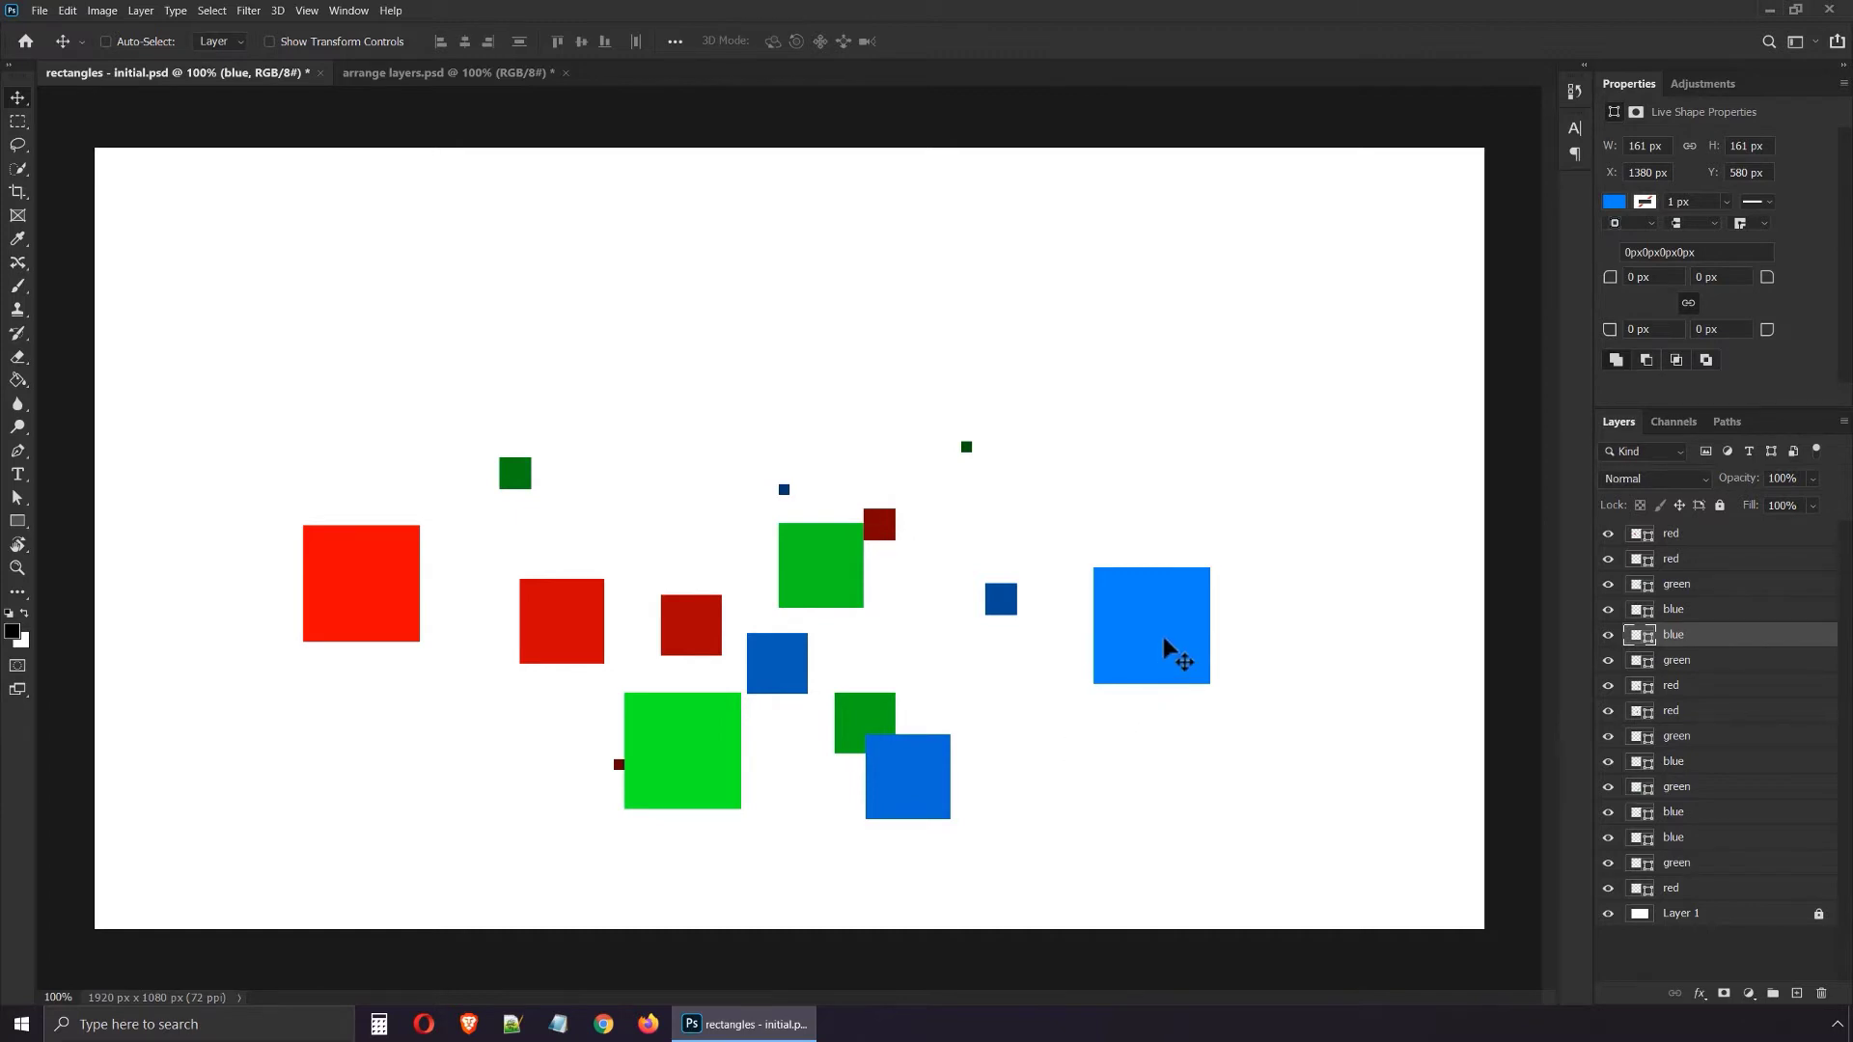
drag(1146, 653, 1259, 553)
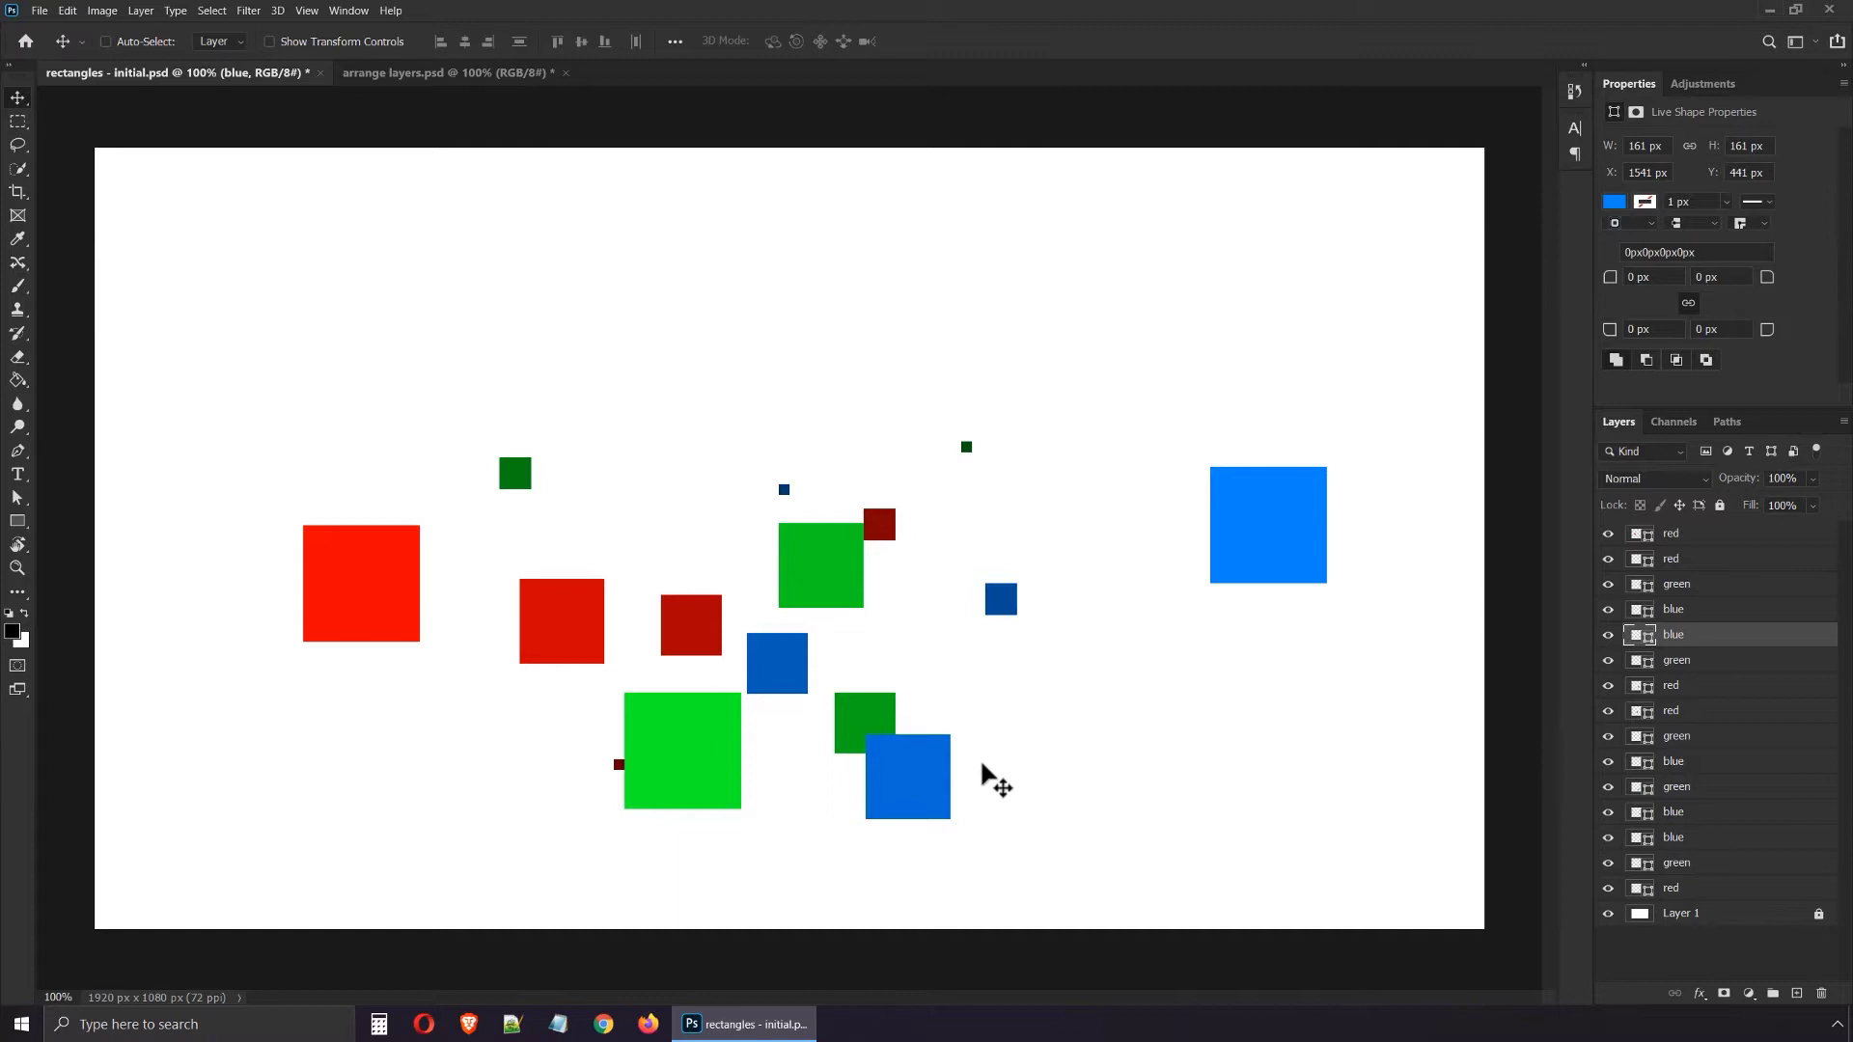
- Centre one medium blue square on the large one and tuck the other against it
ctrl+click(908, 773)
drag(911, 801, 1272, 540)
ctrl+click(792, 675)
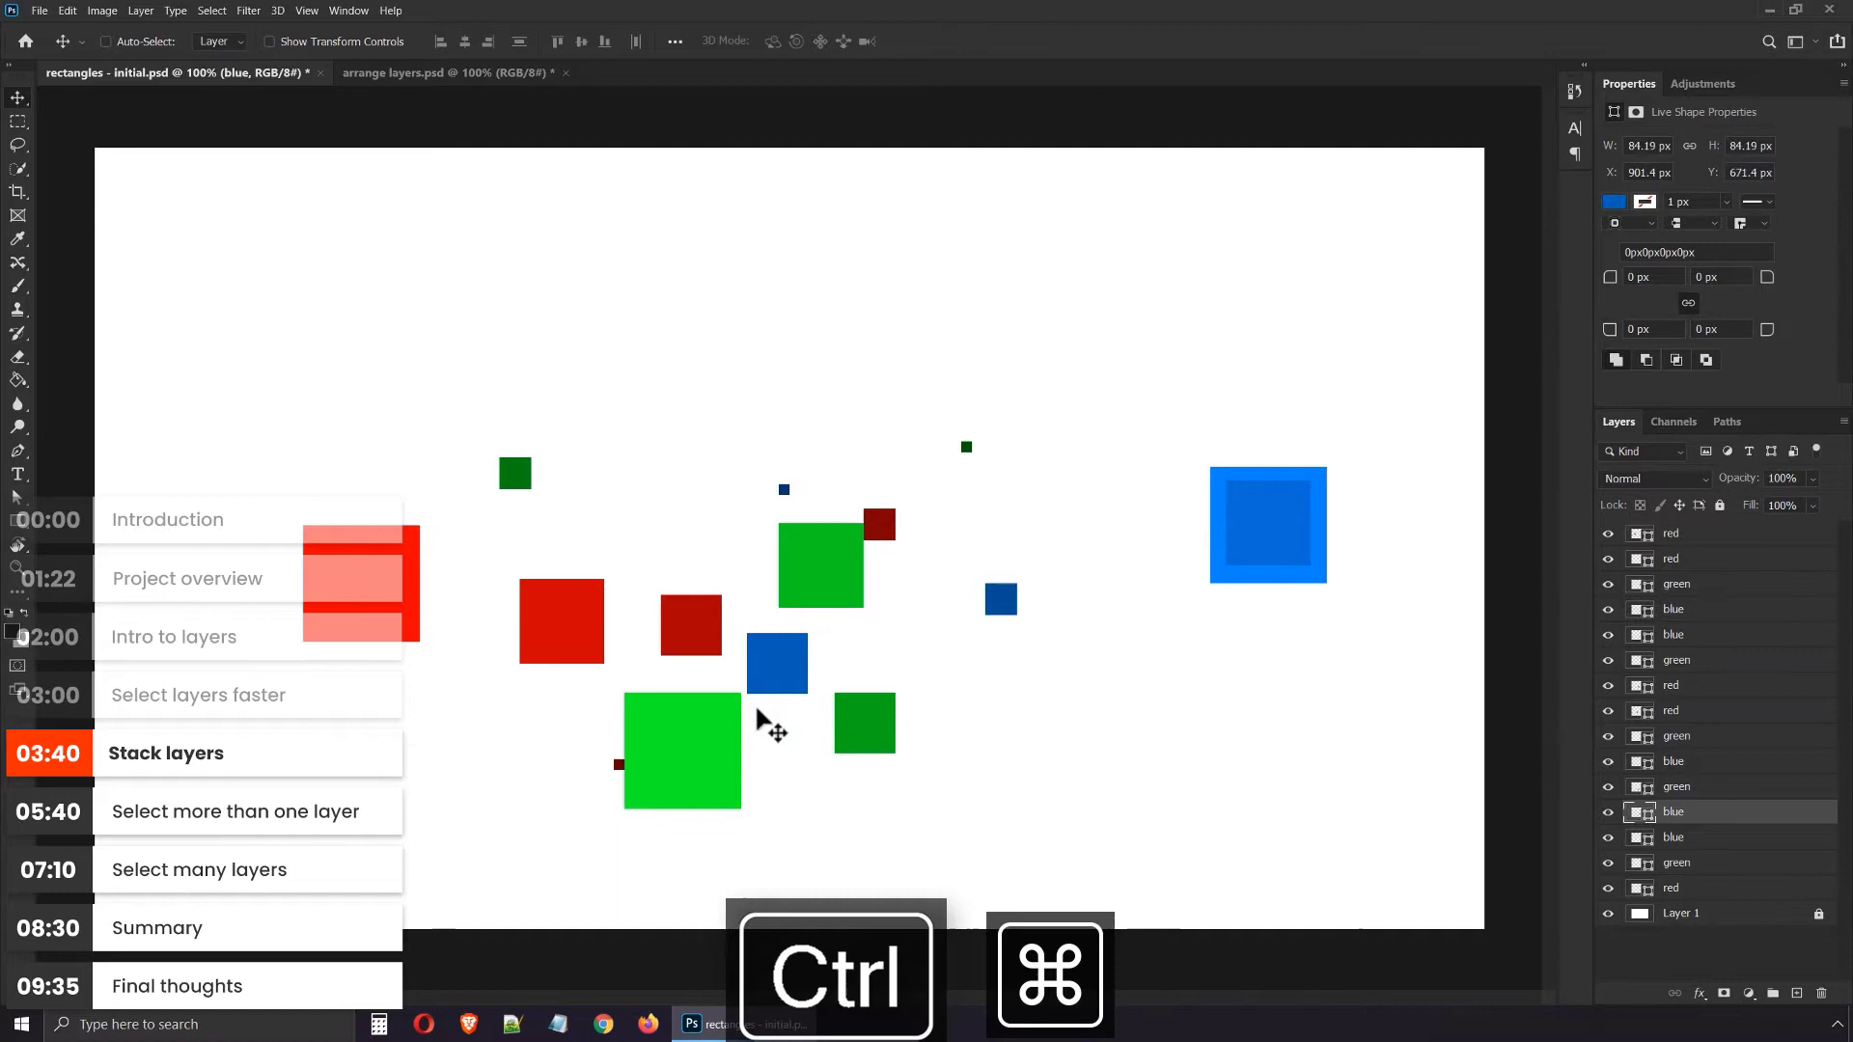
drag(763, 726, 1217, 610)
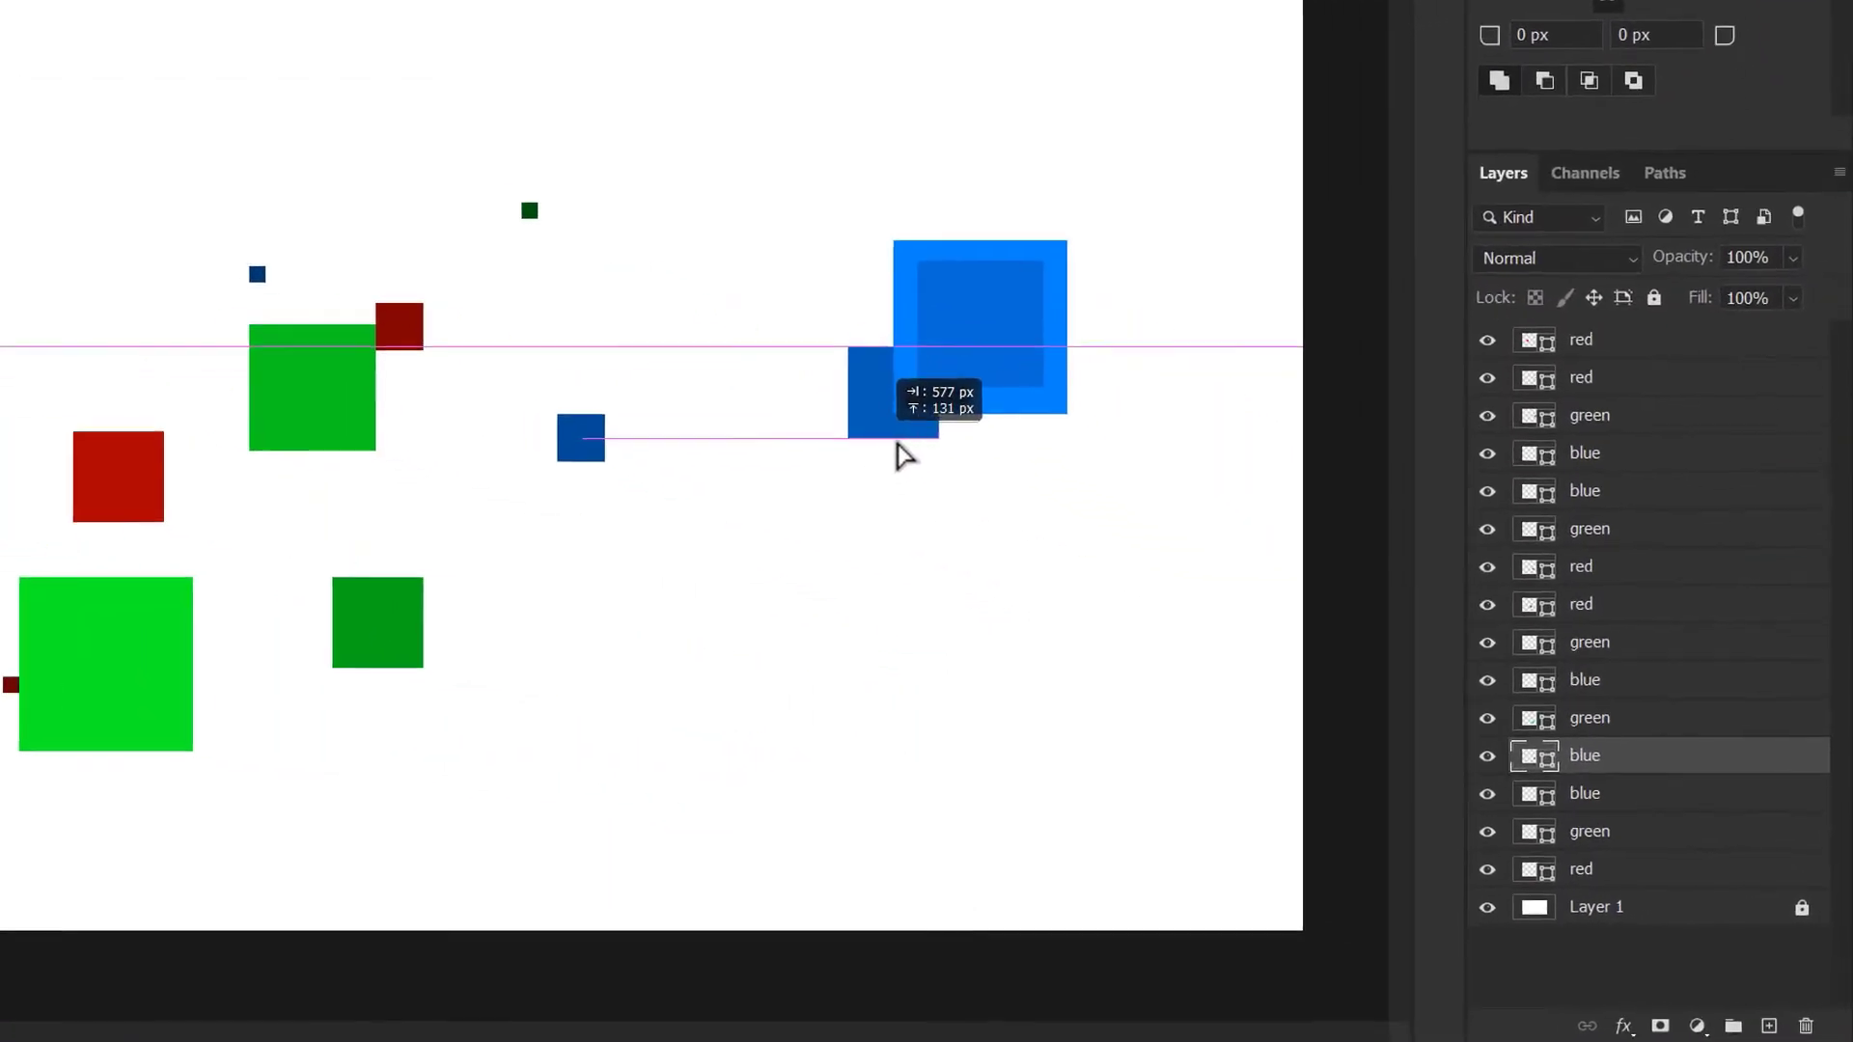
mouse_move(905, 455)
mouse_down()
mouse_move(951, 427)
mouse_move(895, 471)
mouse_move(975, 419)
mouse_move(903, 471)
mouse_move(877, 467)
mouse_move(959, 368)
mouse_move(896, 445)
mouse_up()
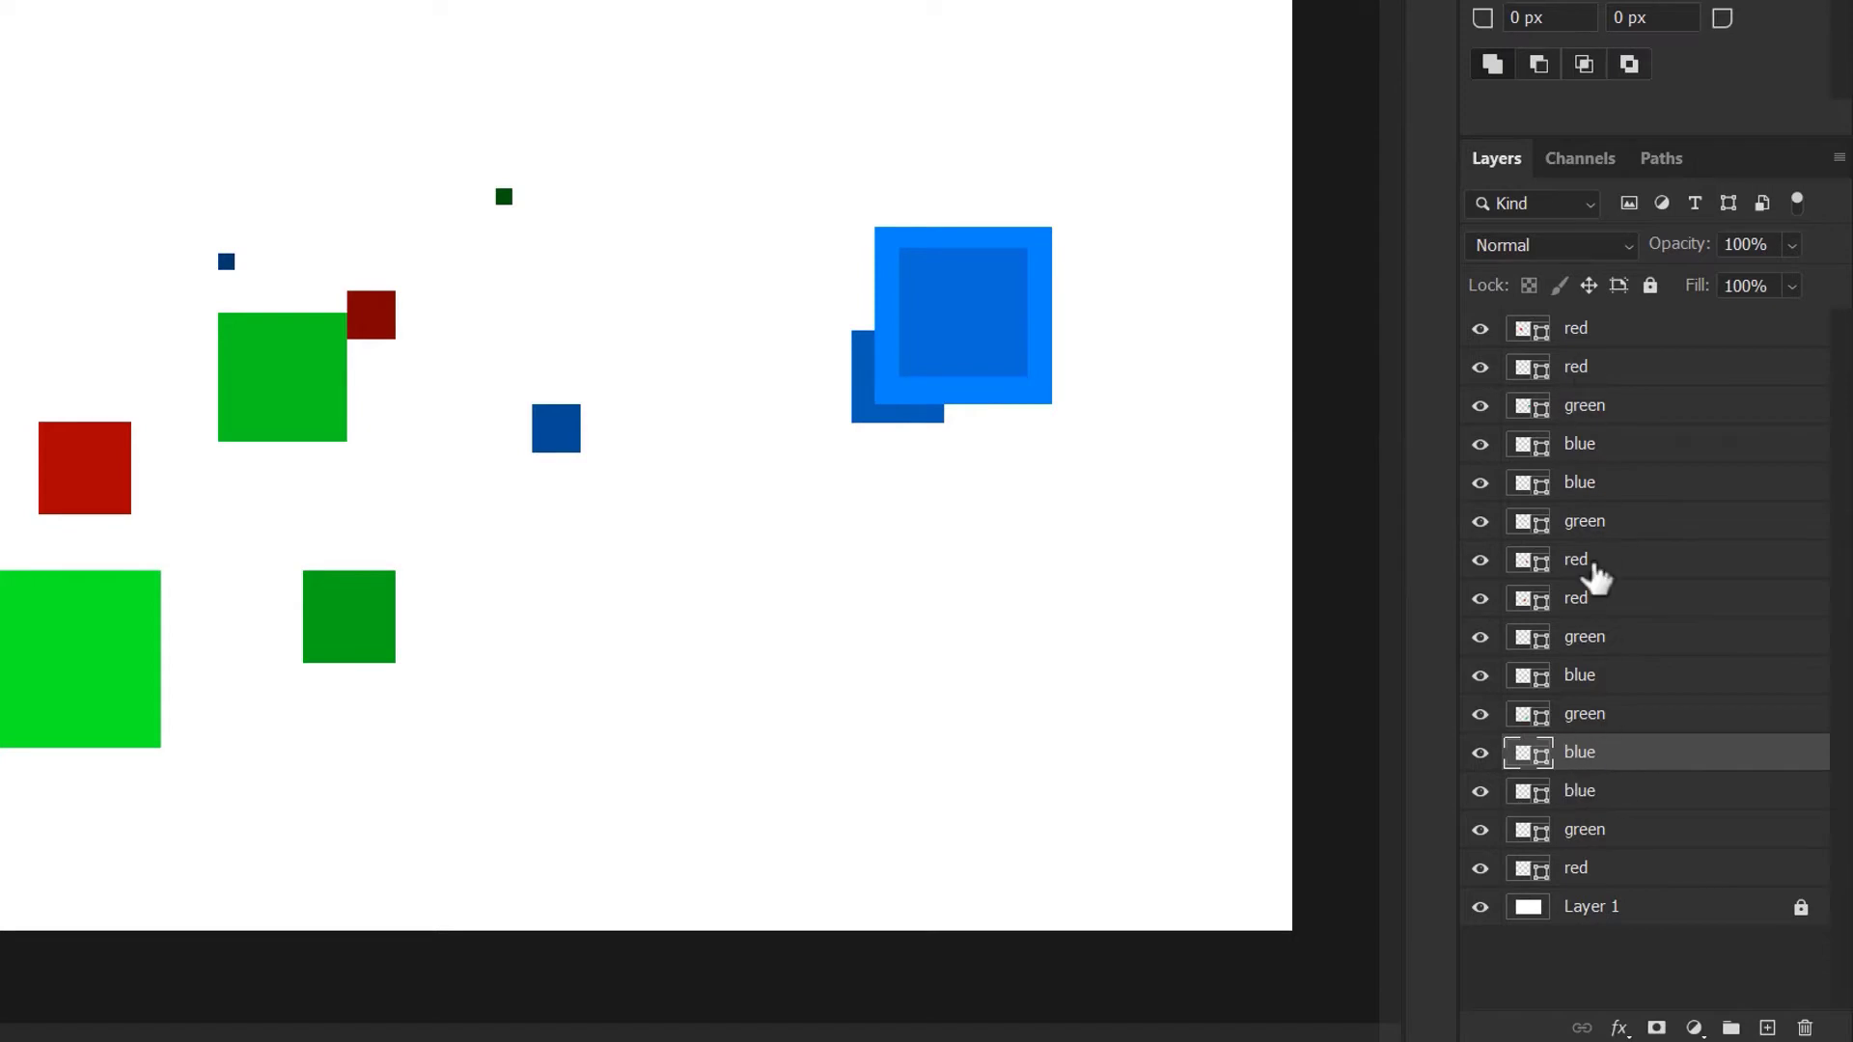
- Rename the selected blue layer to 'blue x'
double_click(1579, 752)
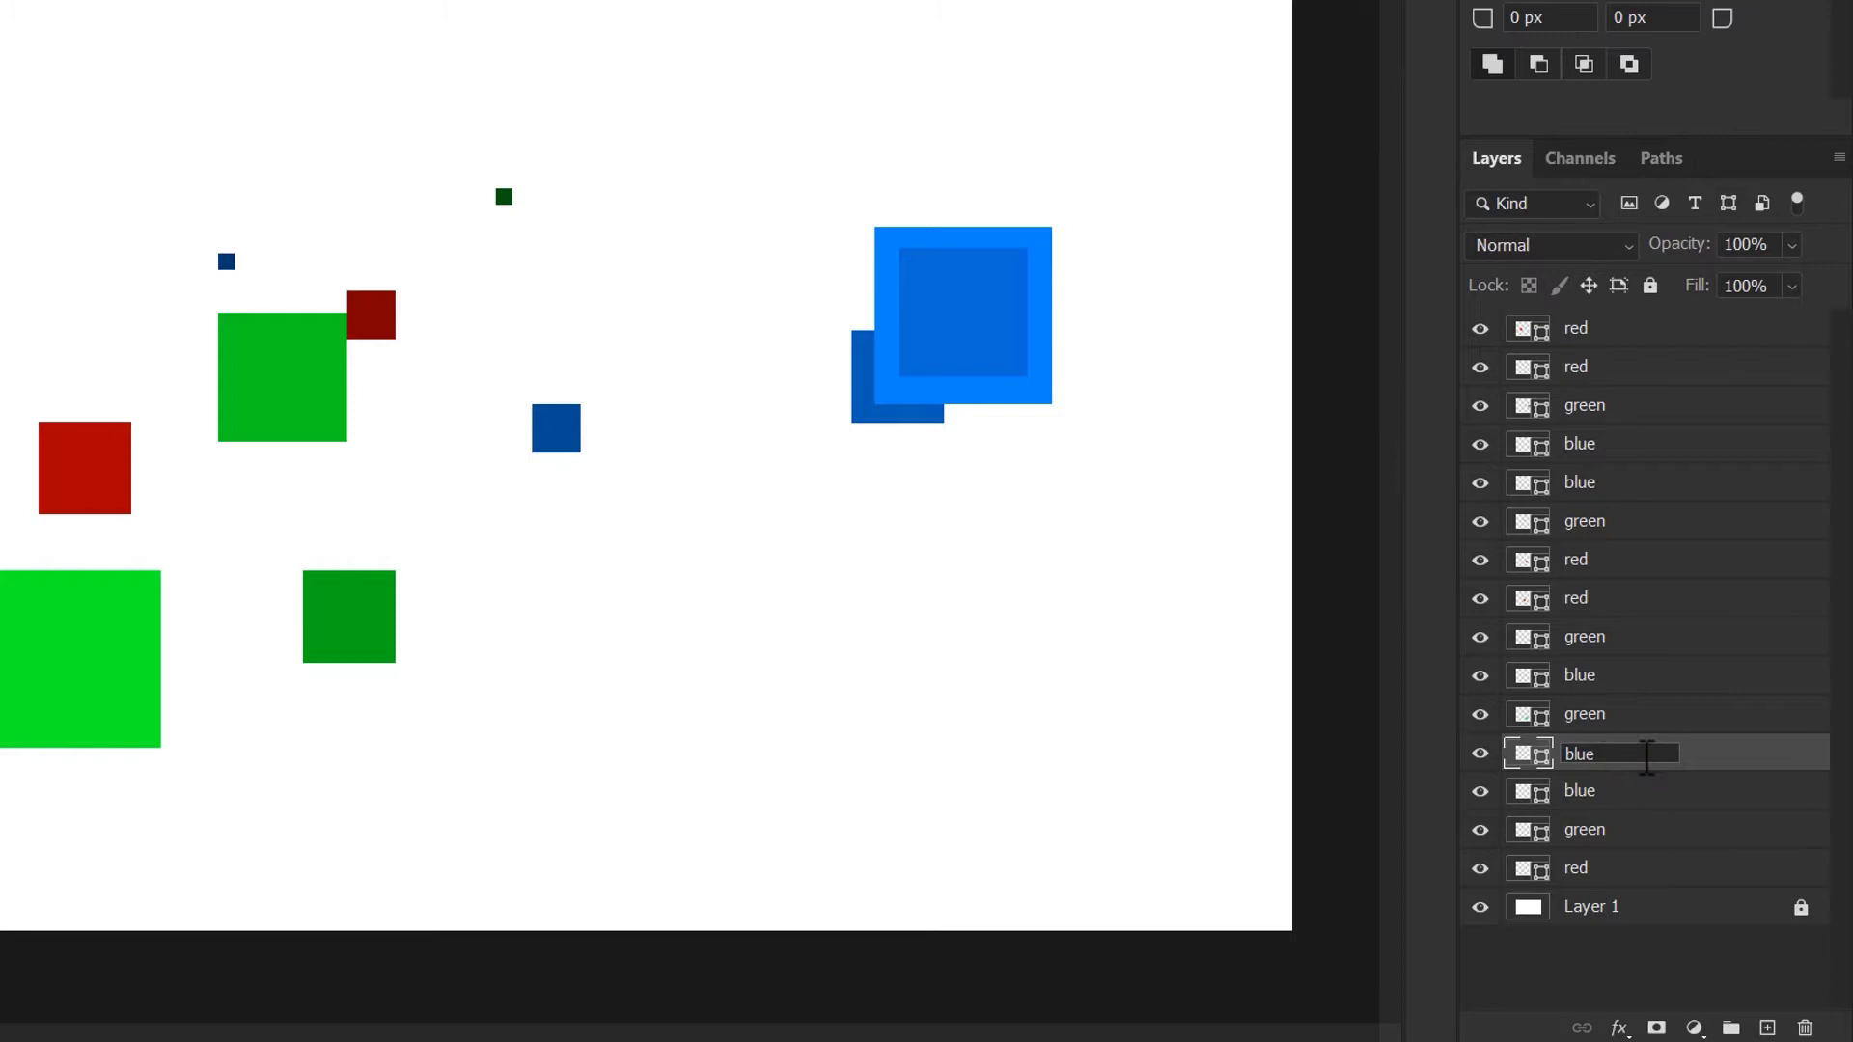
text(x)
key(Return)
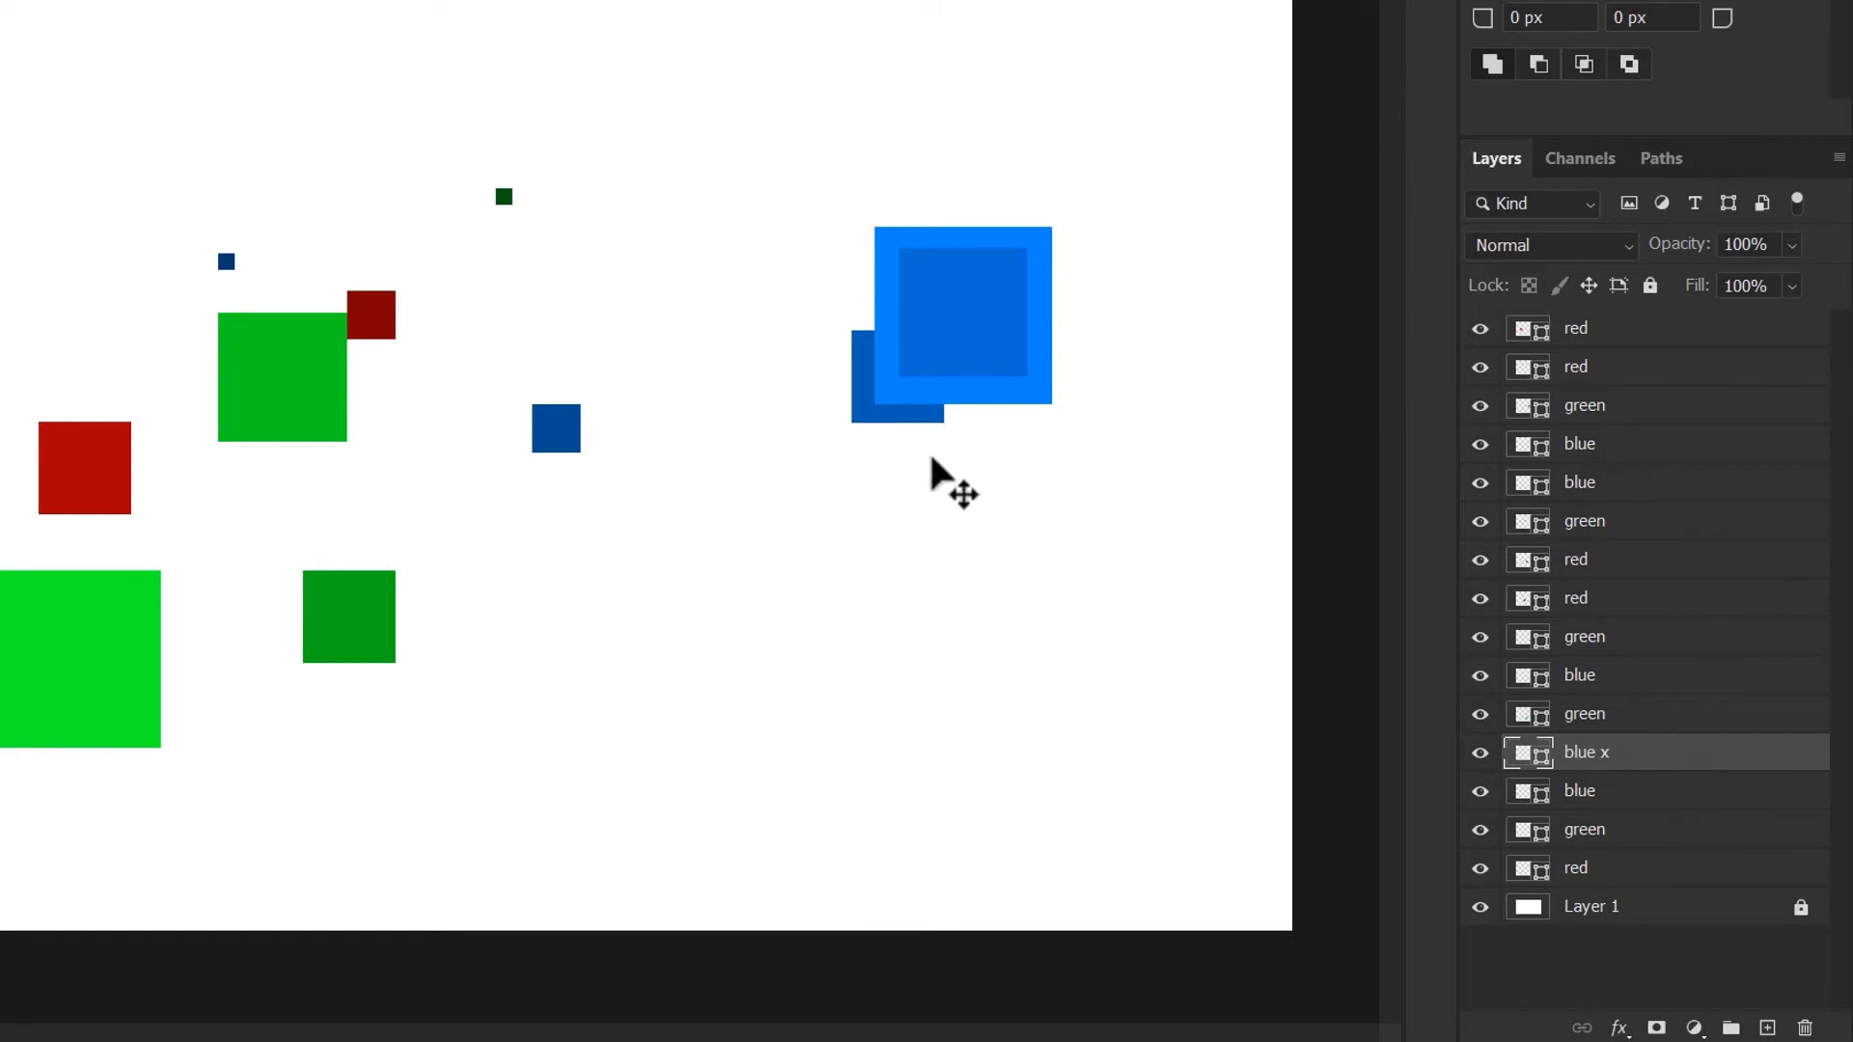
- Raise blue x above the large blue square's layer and centre its square in the stack
ctrl+click(999, 352)
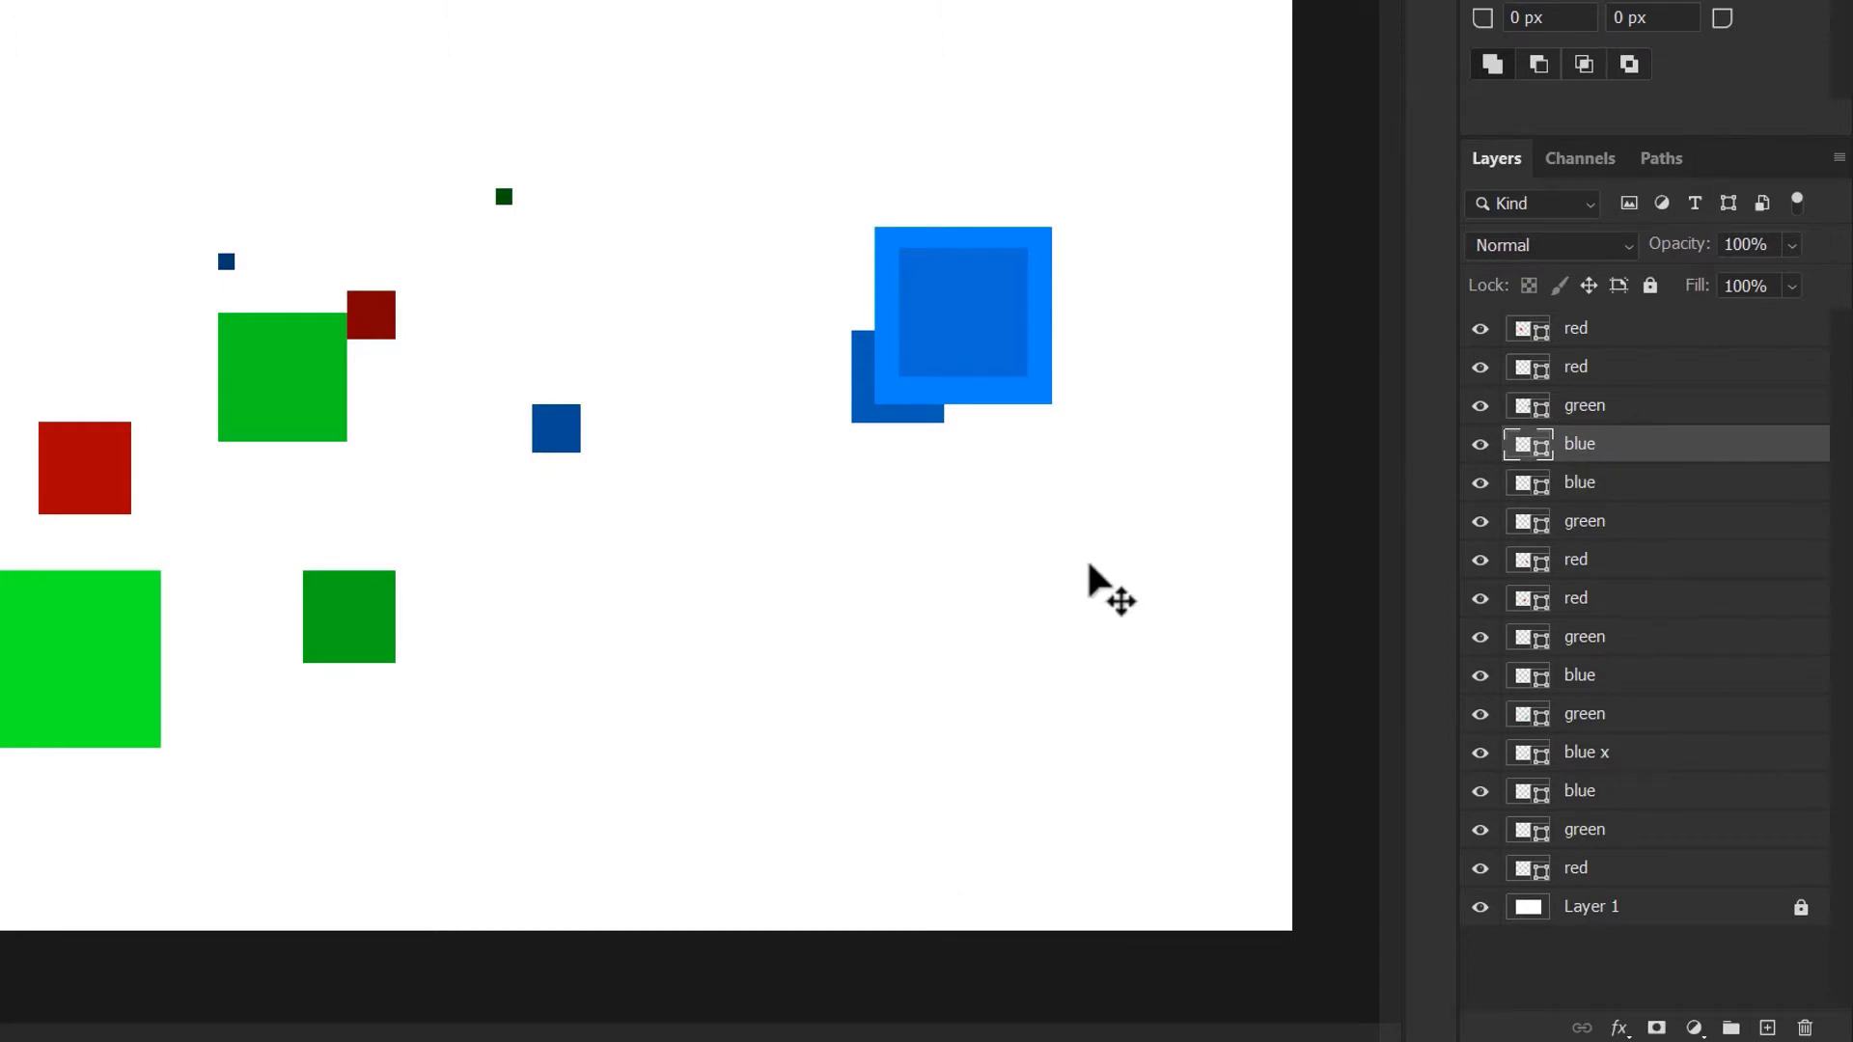
ctrl+click(1049, 401)
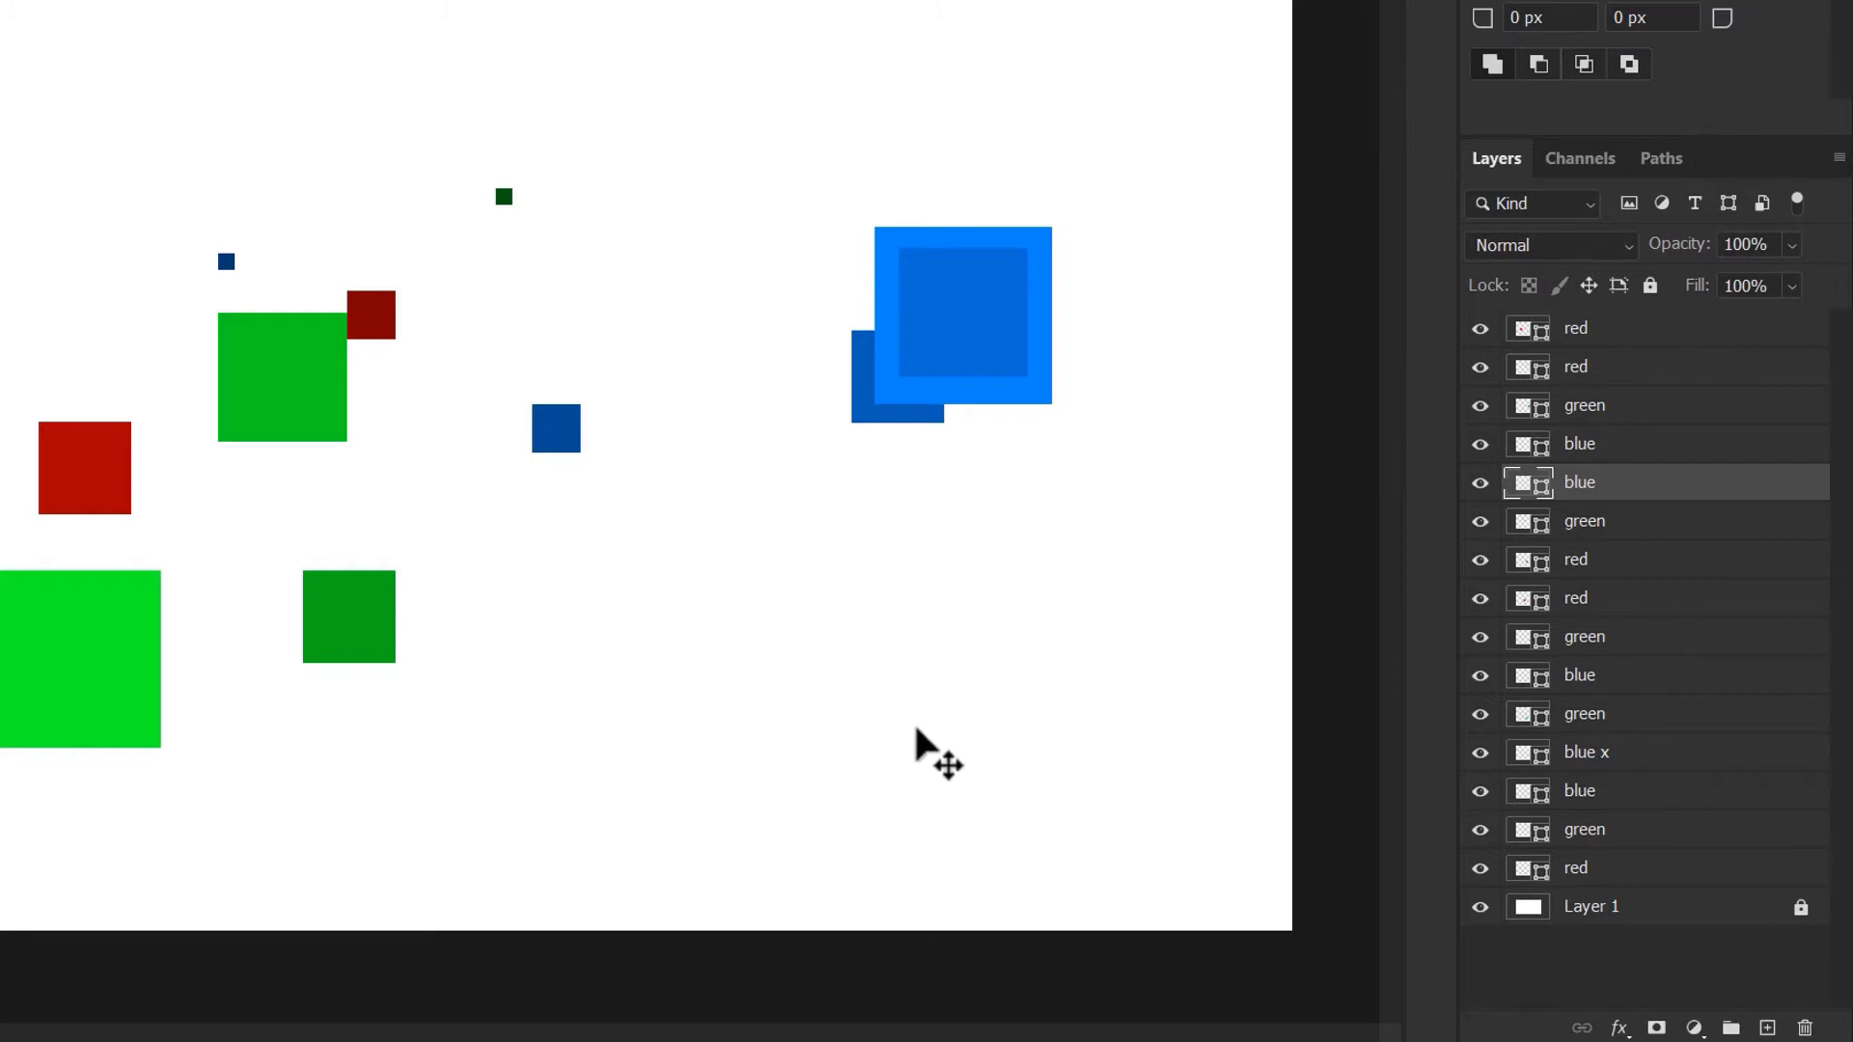
click(1660, 759)
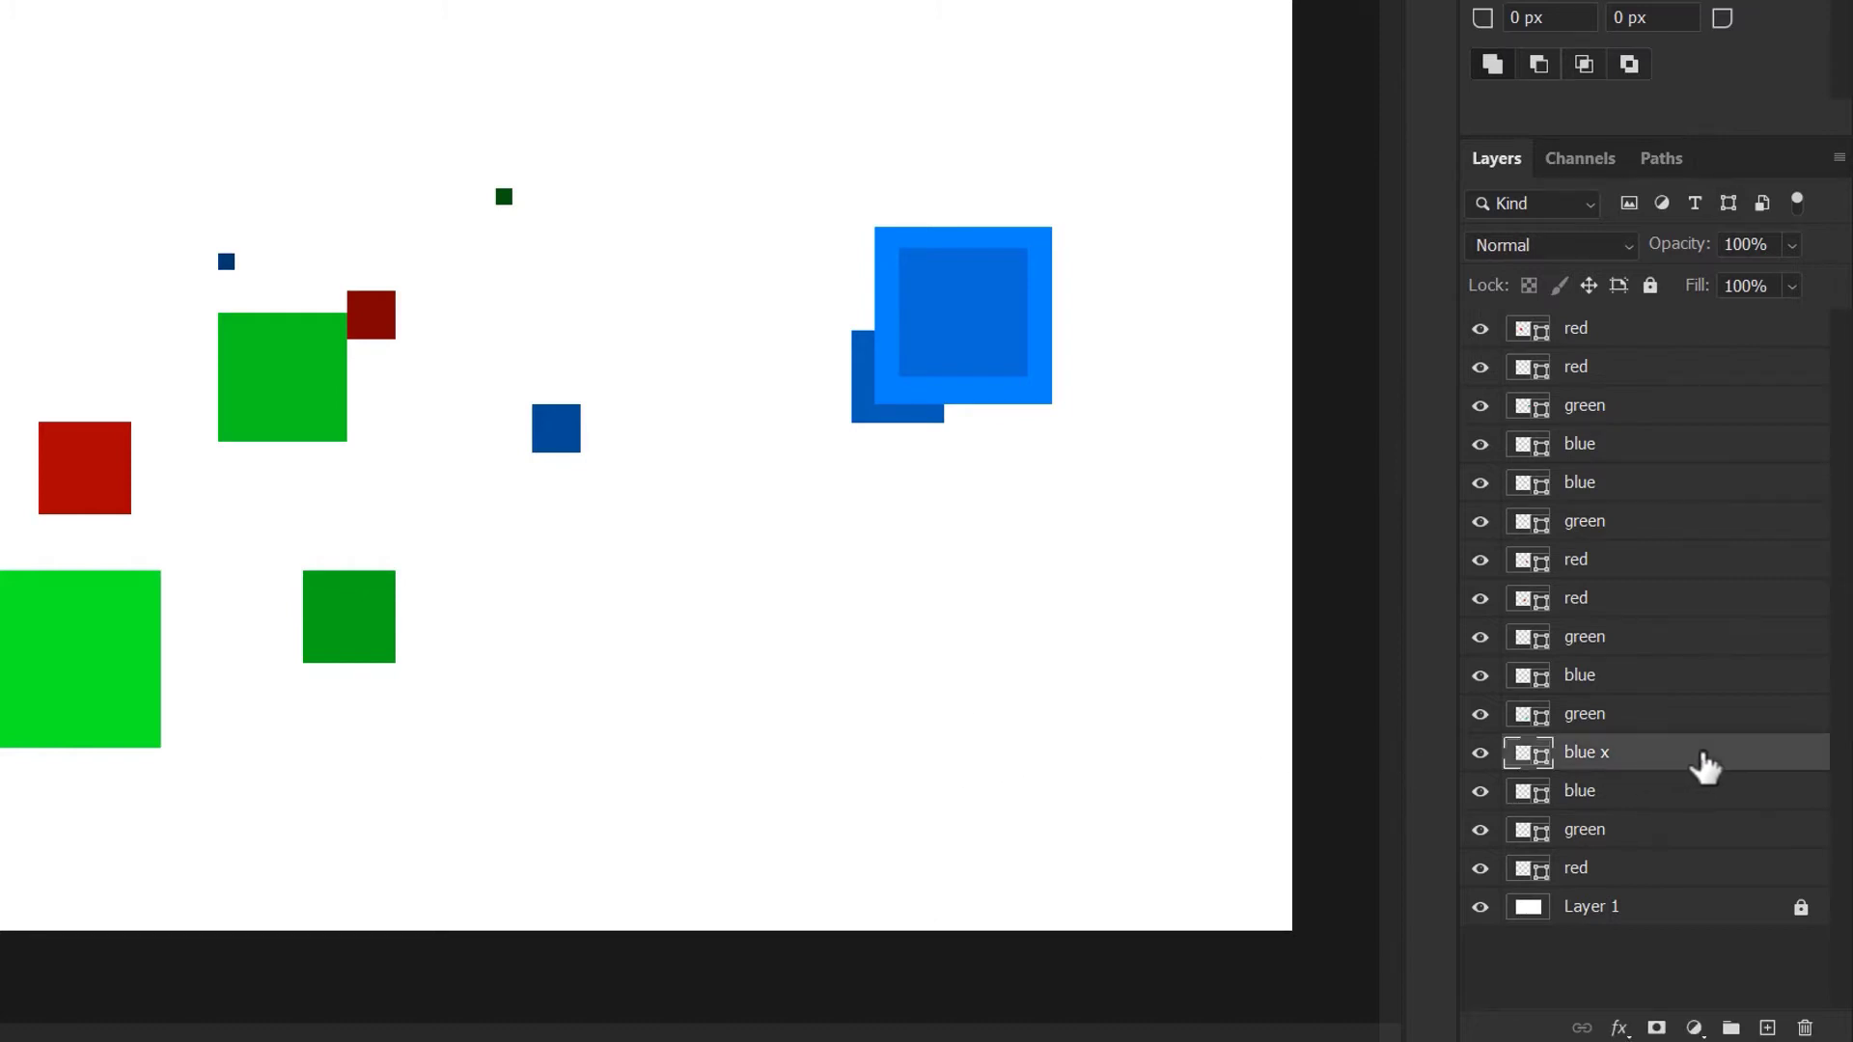
drag(1670, 761, 1523, 610)
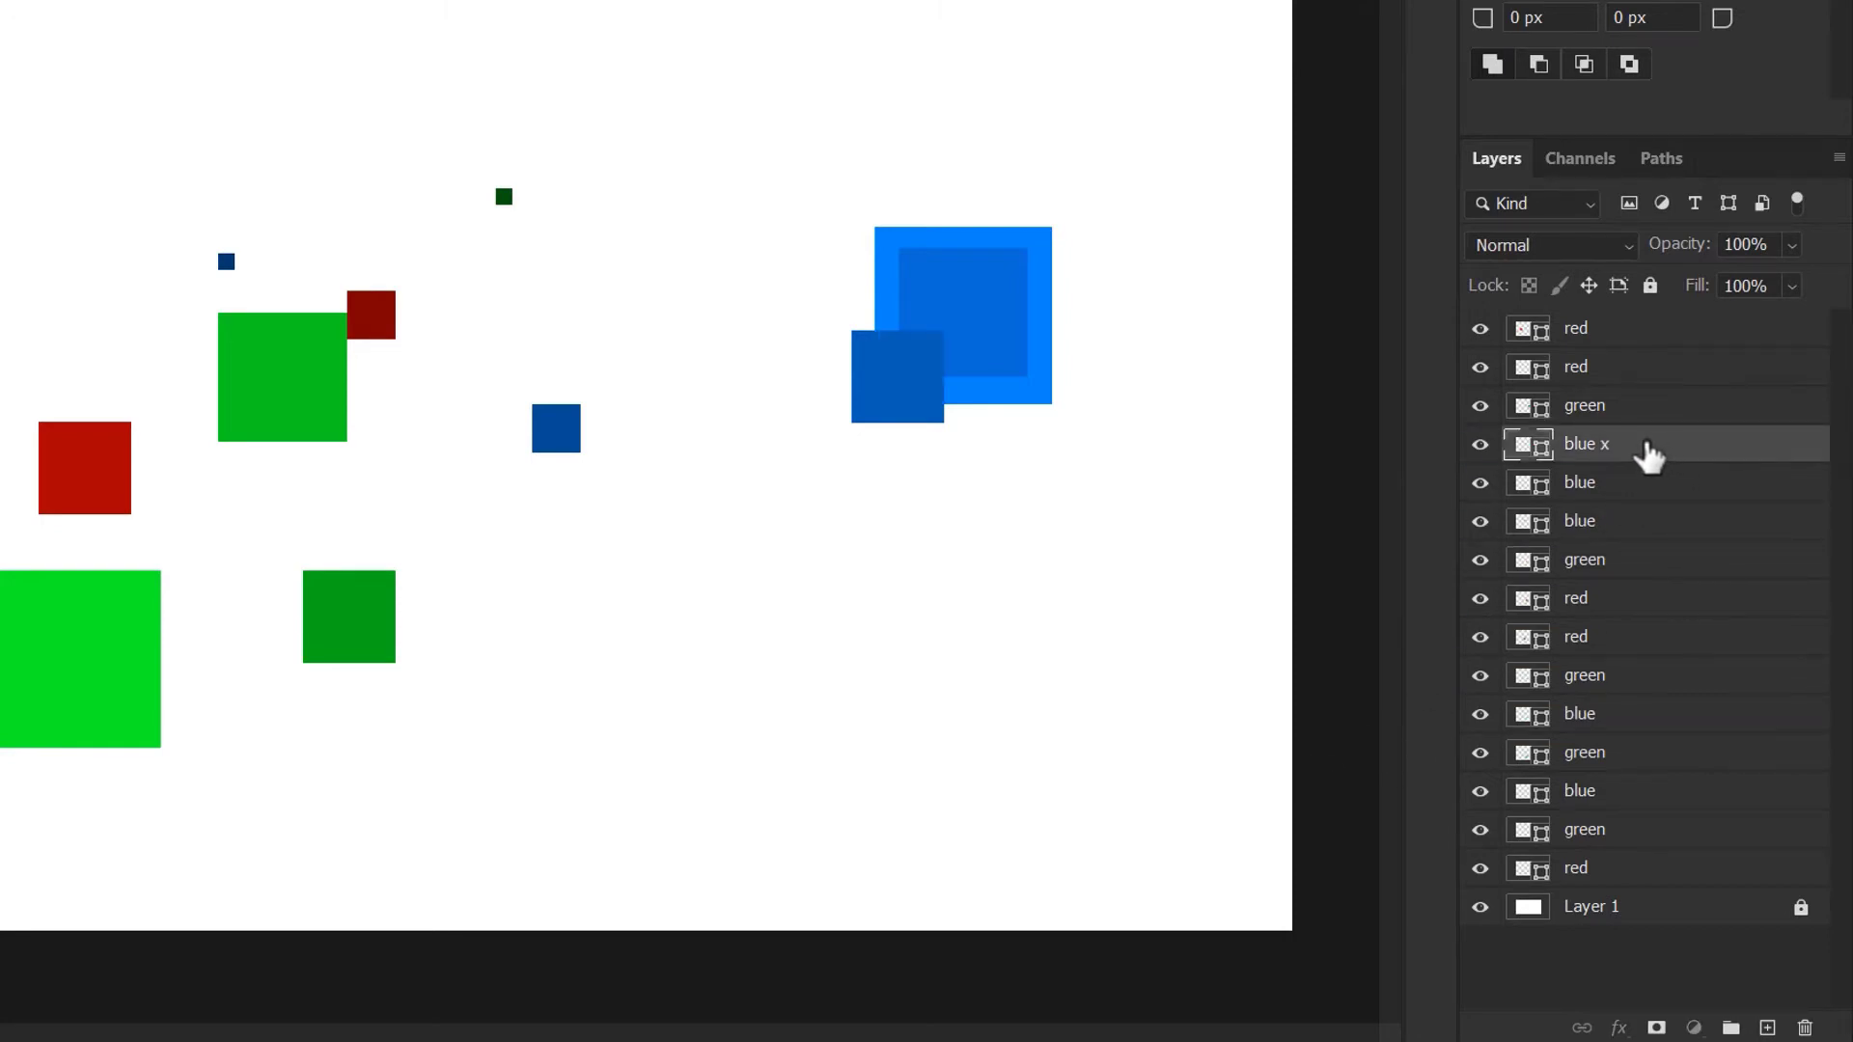
mouse_move(1649, 456)
mouse_down()
mouse_move(1659, 736)
mouse_move(1625, 649)
mouse_move(1647, 436)
mouse_up()
drag(943, 391, 969, 327)
drag(1166, 466, 1166, 465)
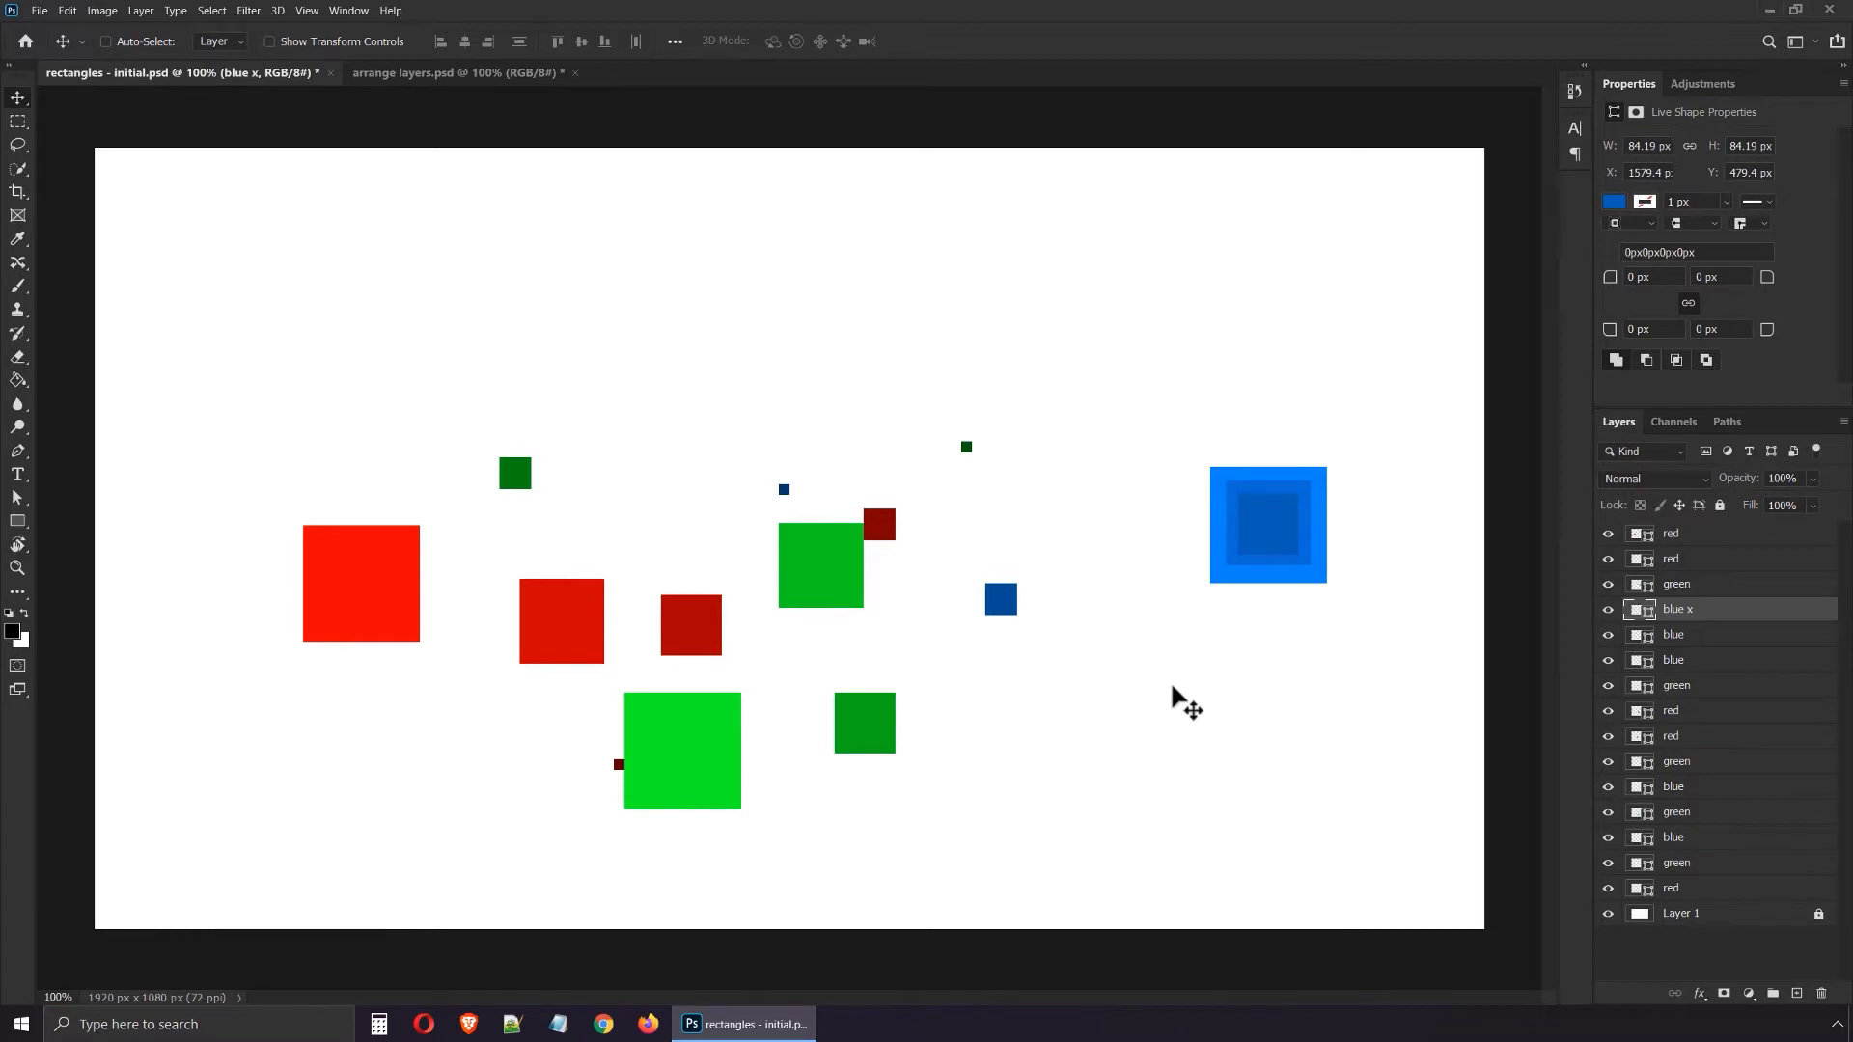
- Draw a full-canvas rectangle filled #1f2831 and move its layer down behind all squares
key(u)
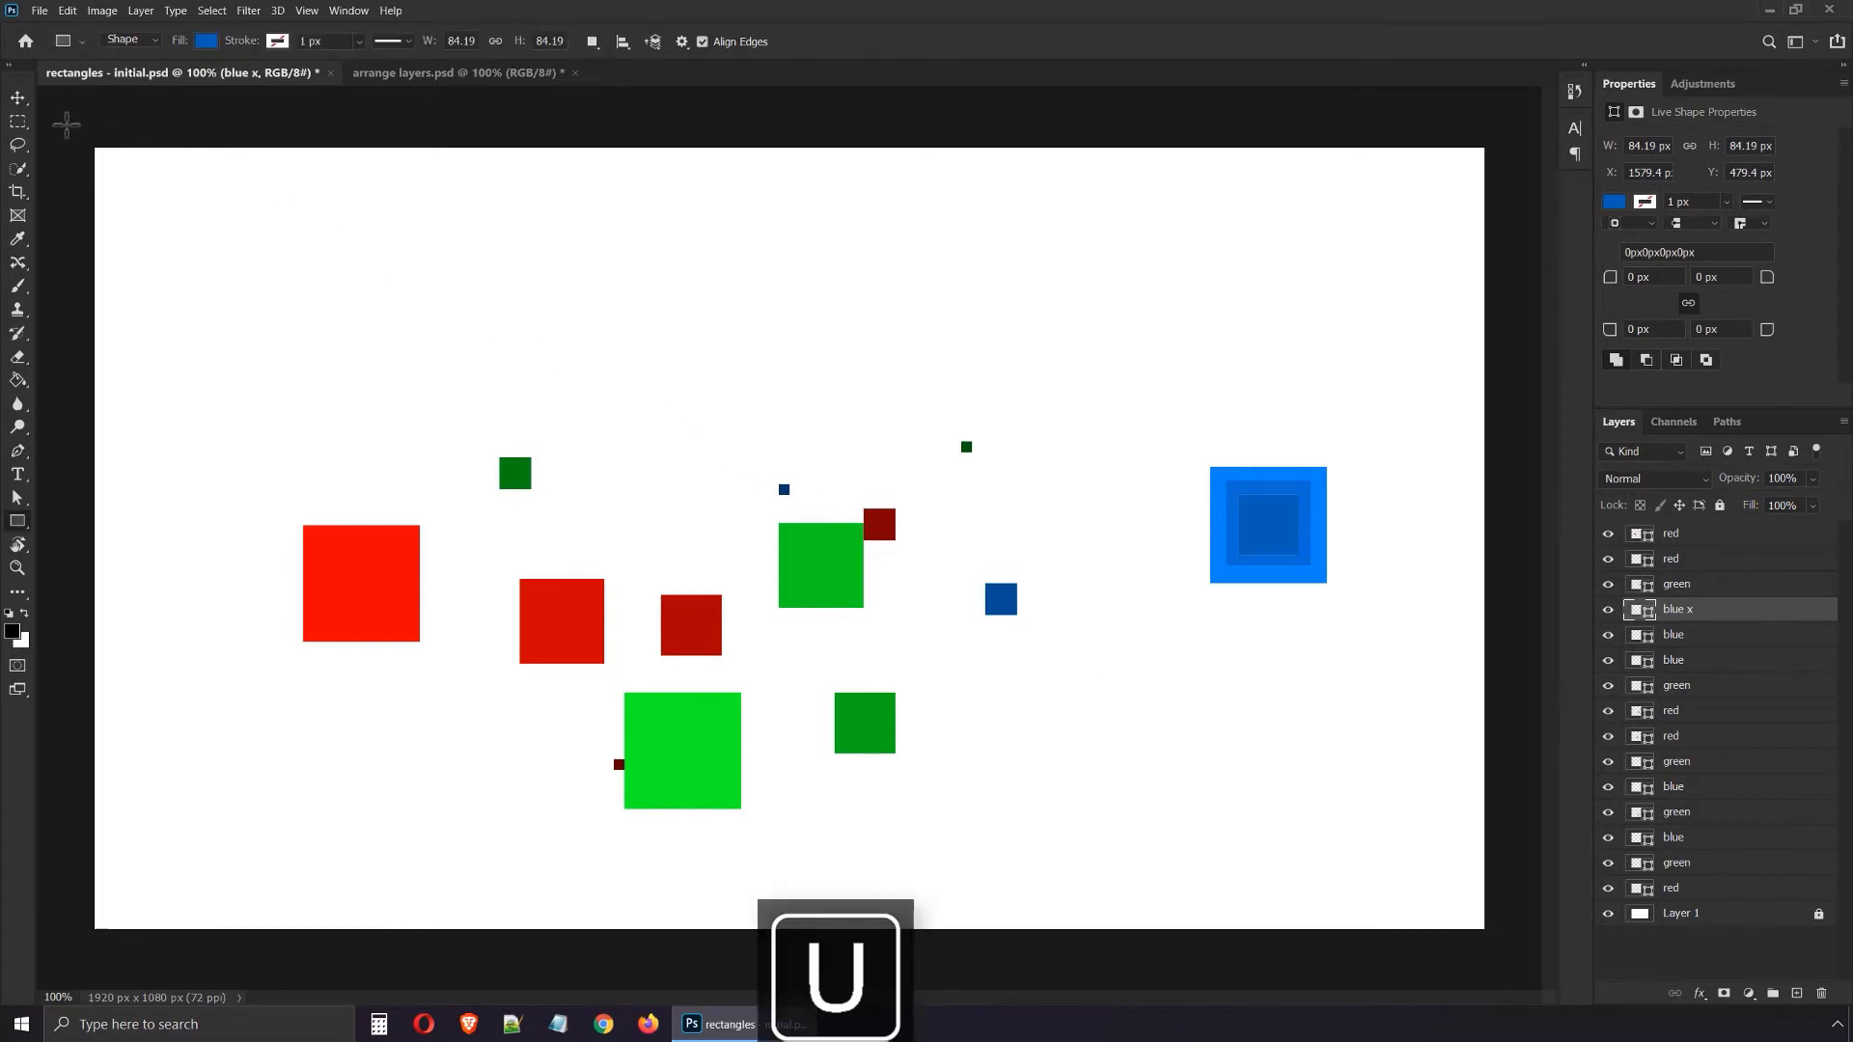
drag(65, 124, 1516, 930)
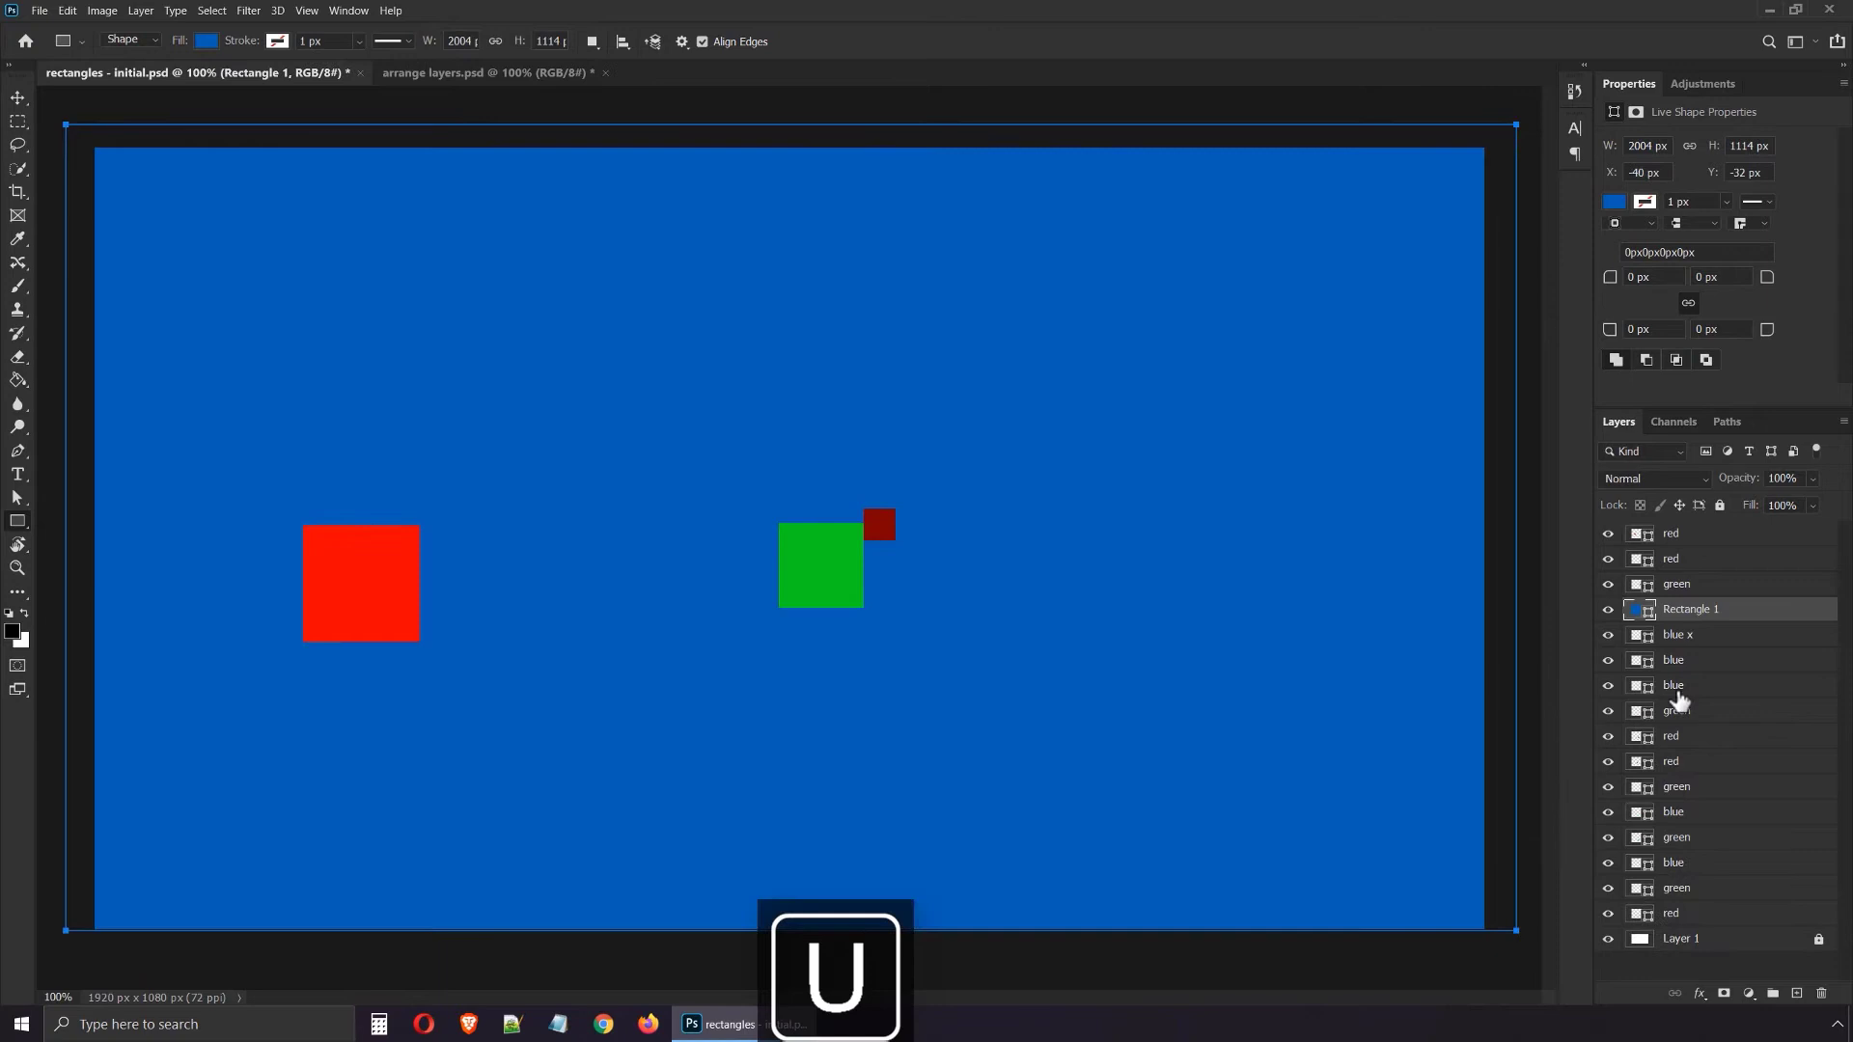
double_click(1649, 621)
drag(1452, 452, 1345, 496)
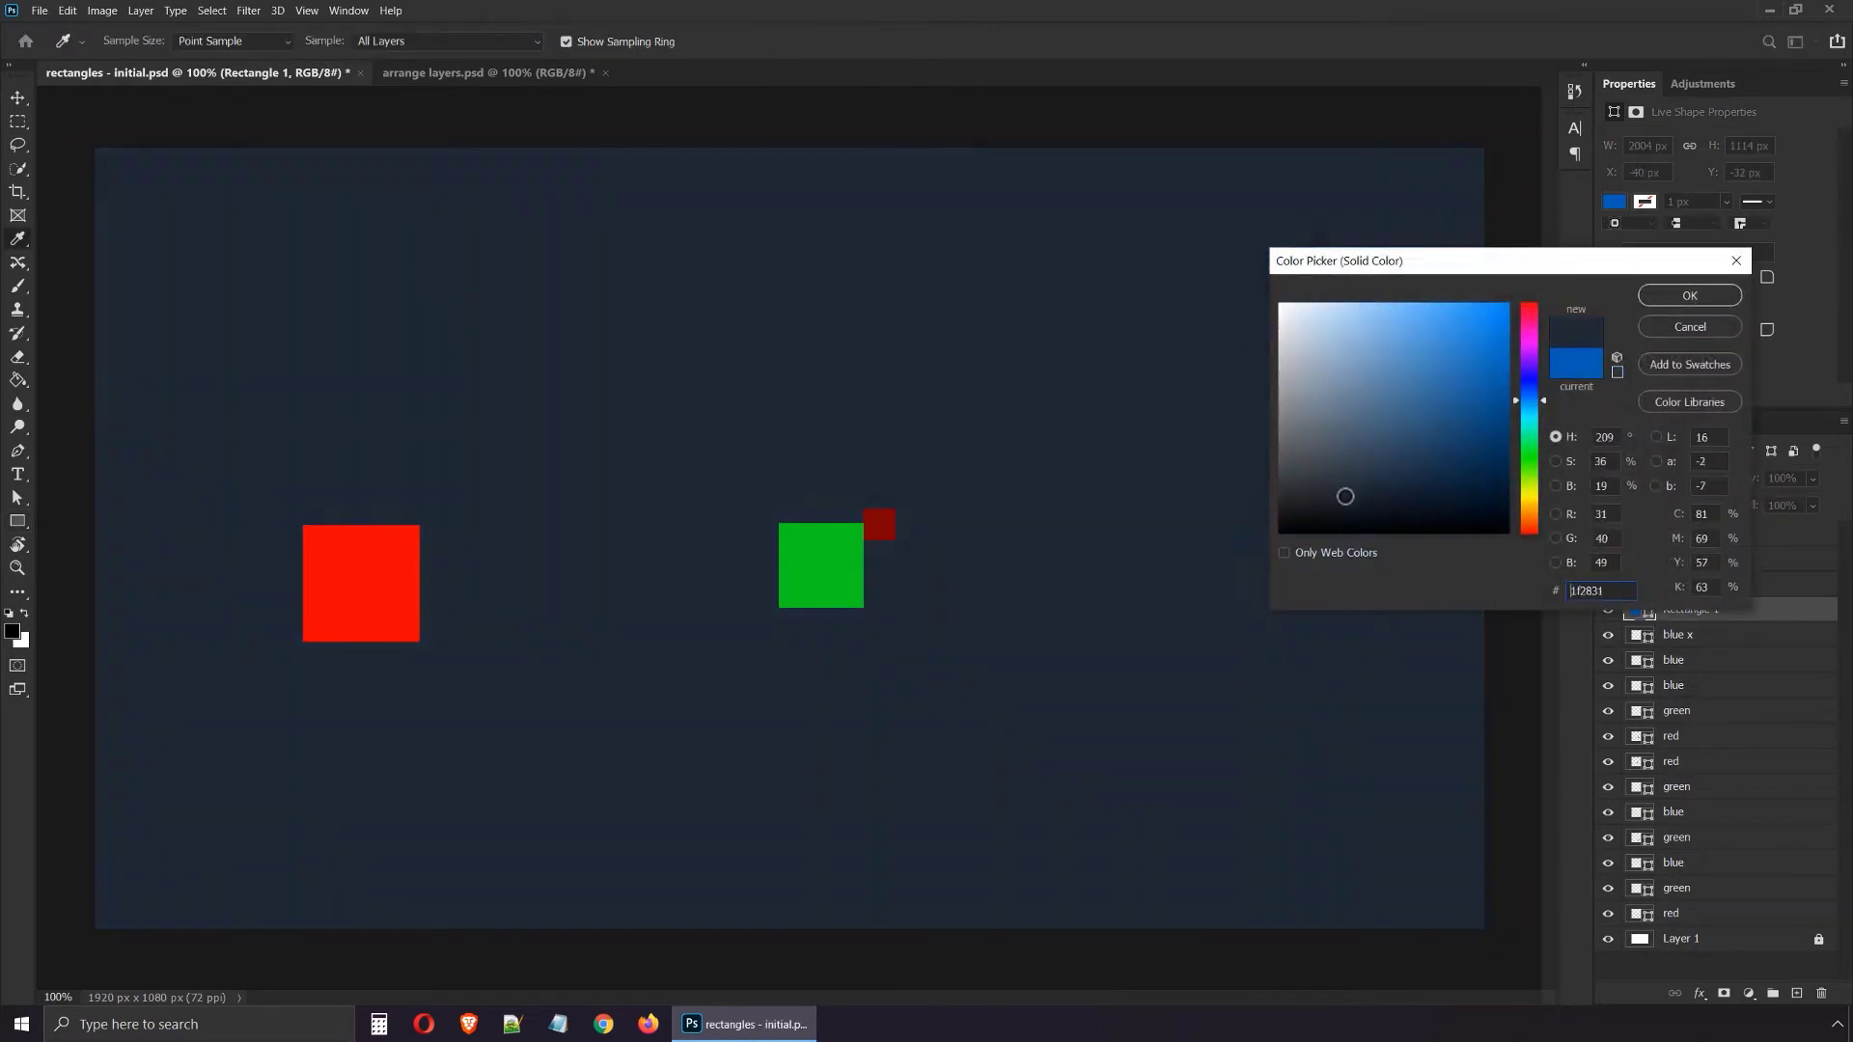
click(1679, 296)
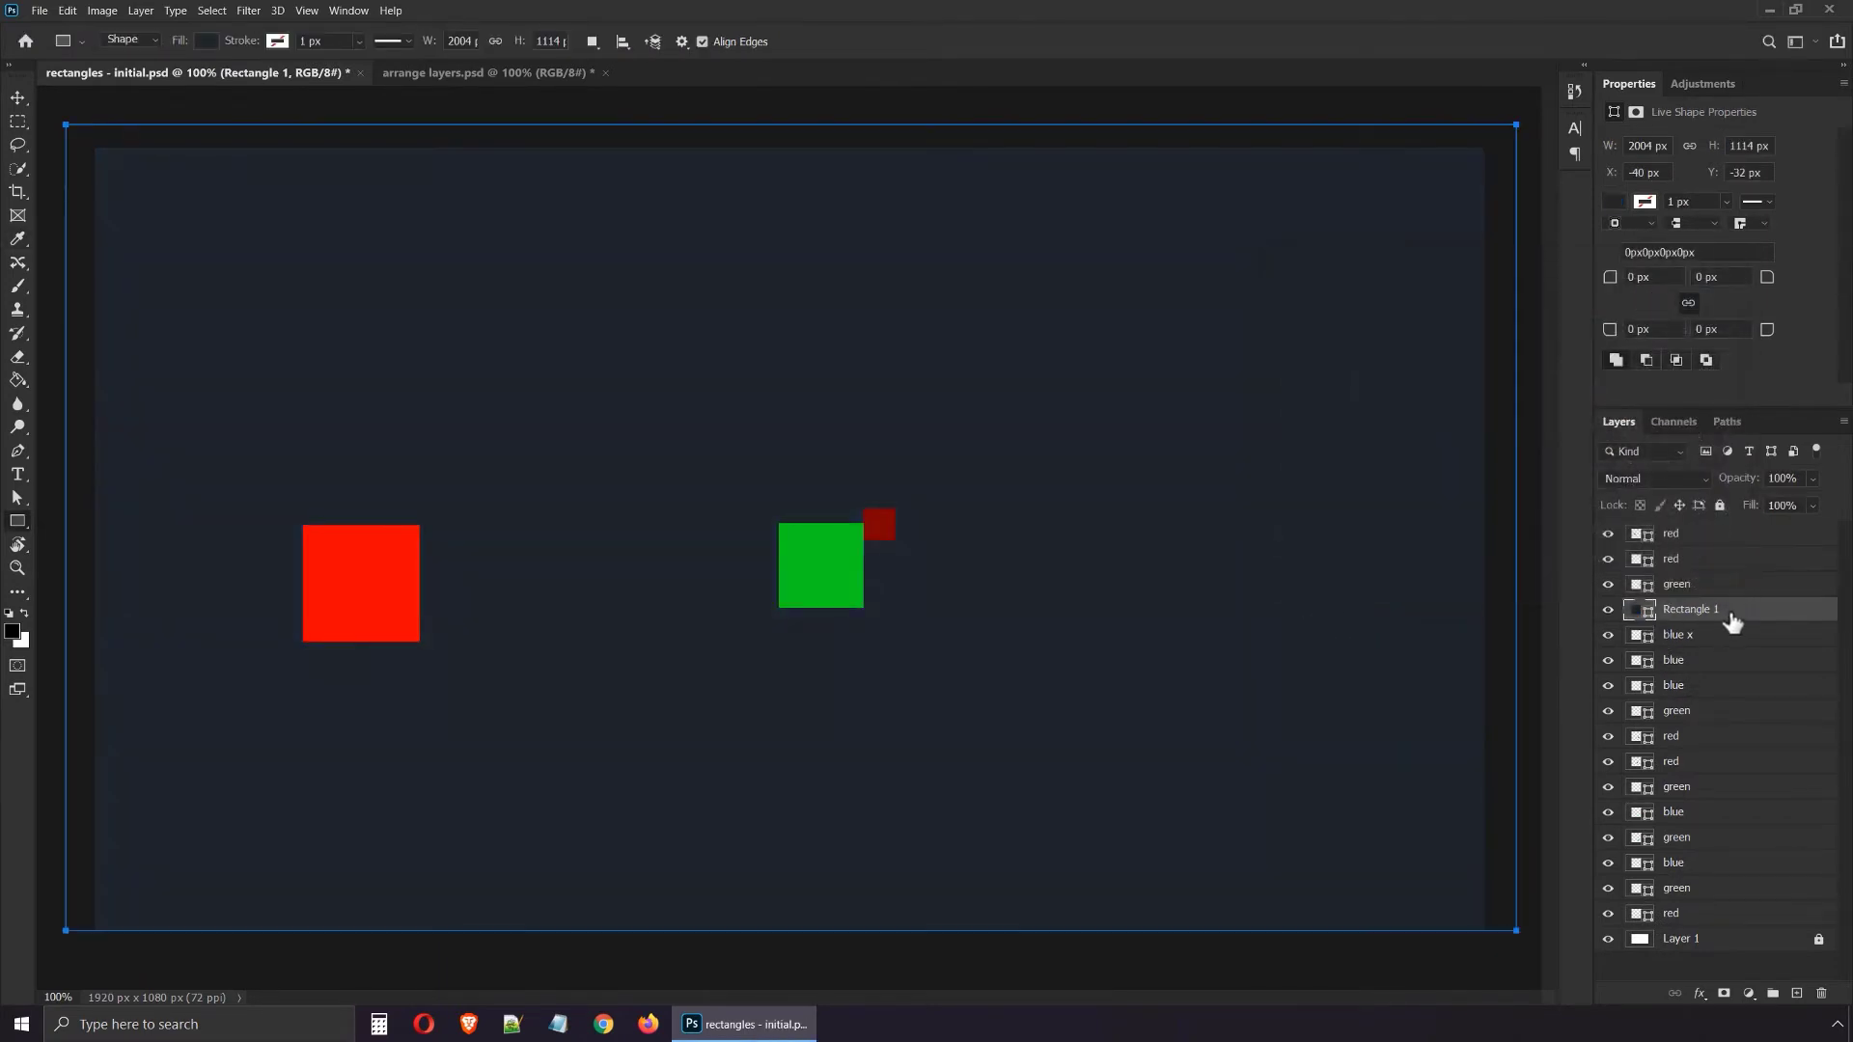
drag(1732, 623, 1724, 544)
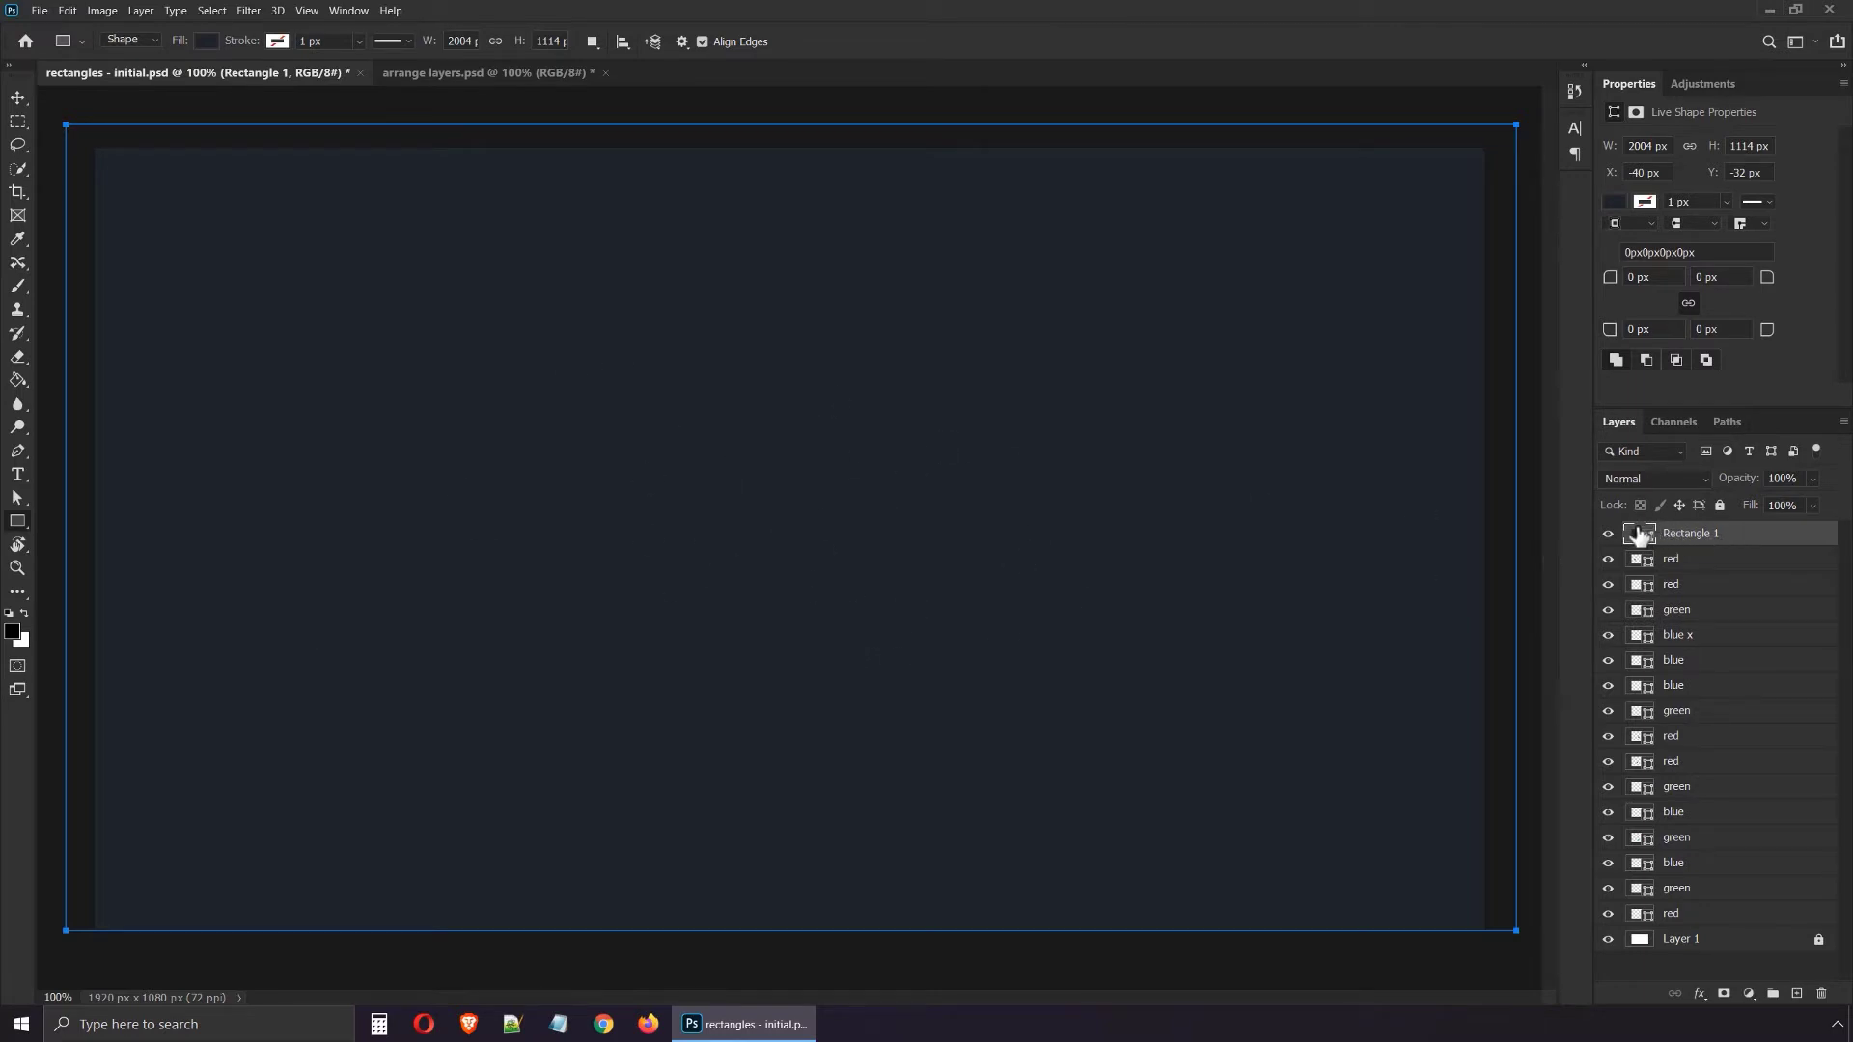
drag(1718, 543, 1727, 916)
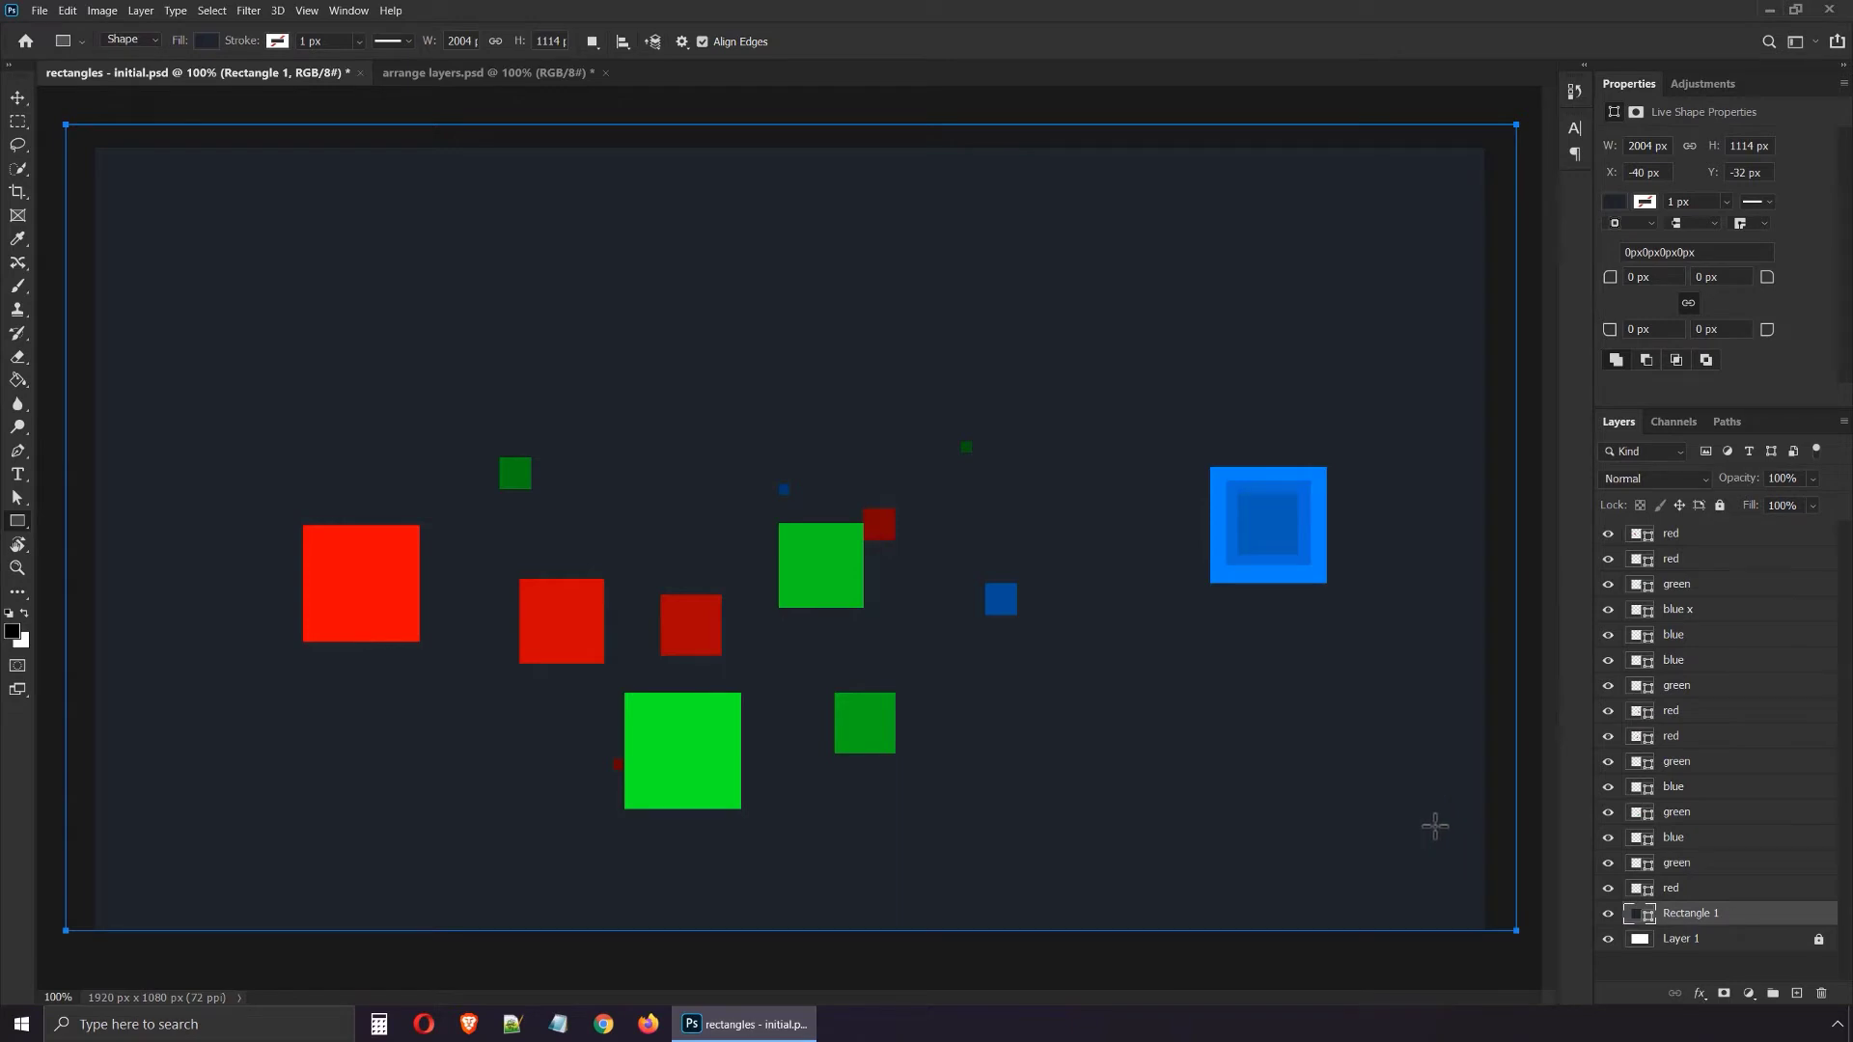
- Delete the dark backdrop and centre the small blue square in the stack above blue x
key(Delete)
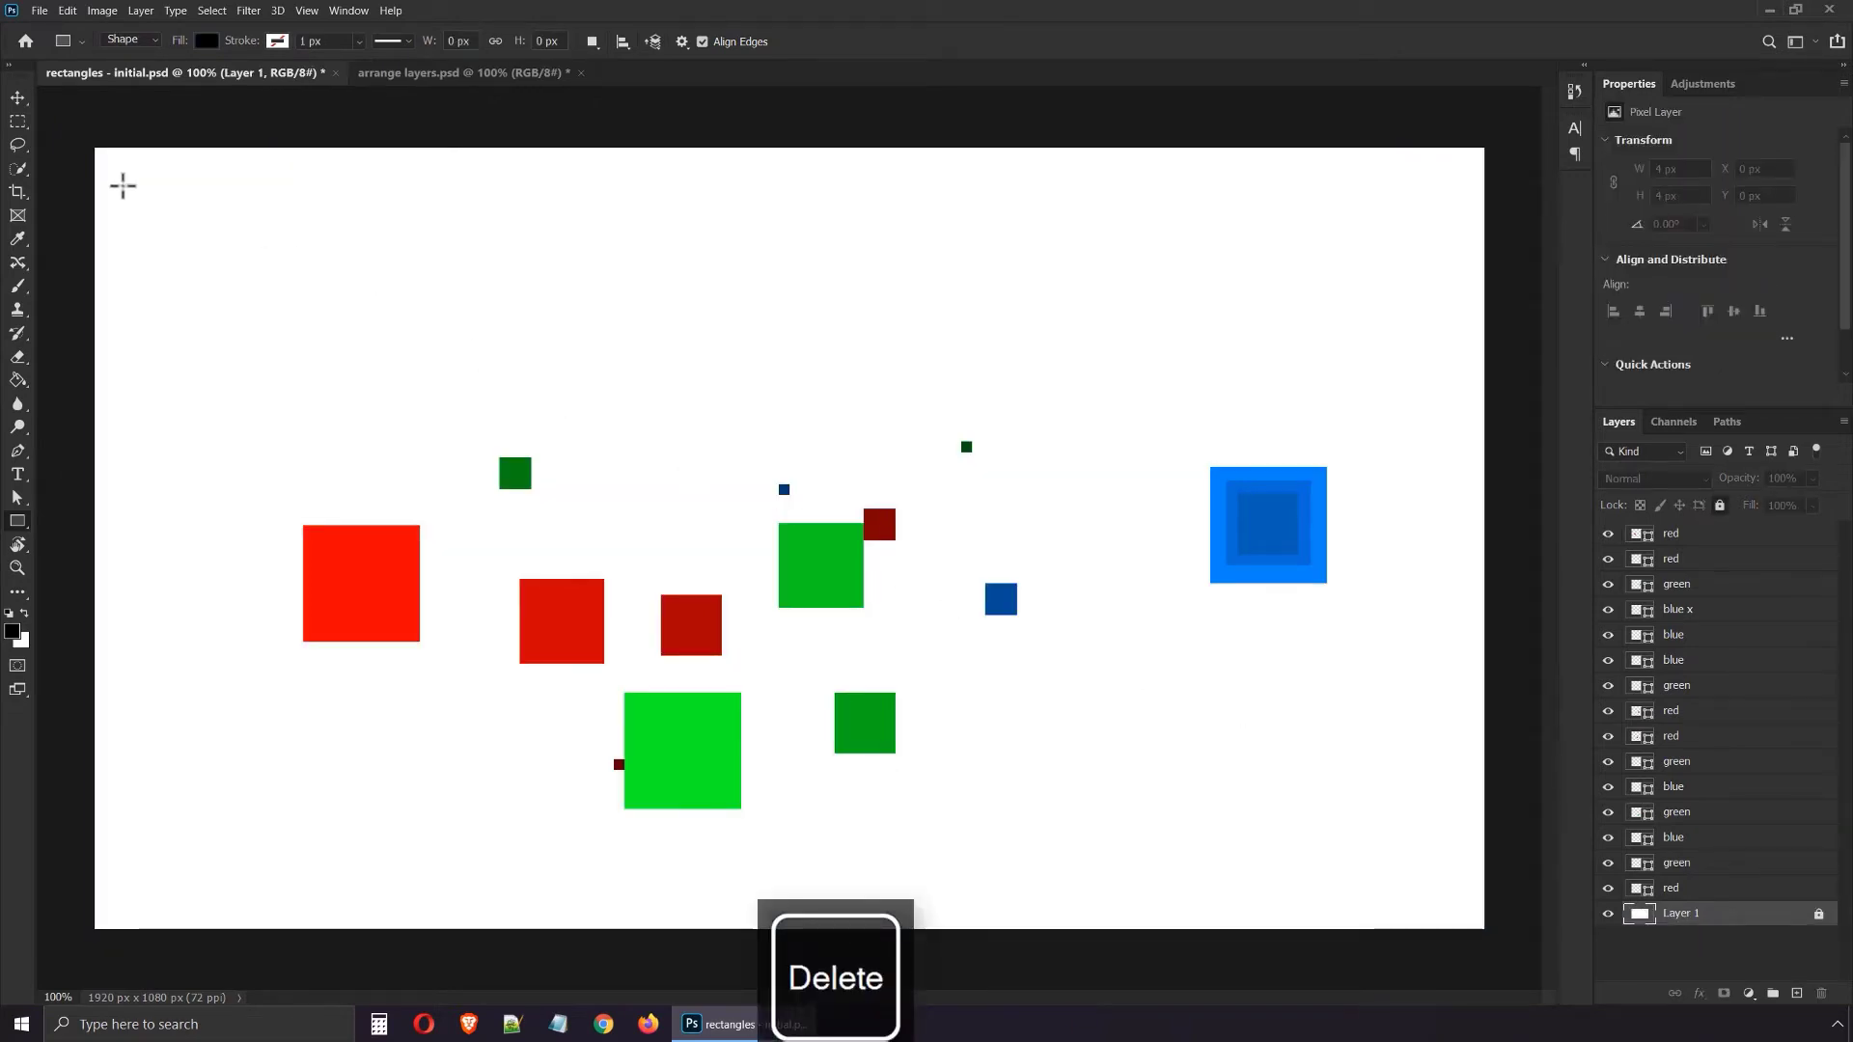
click(22, 100)
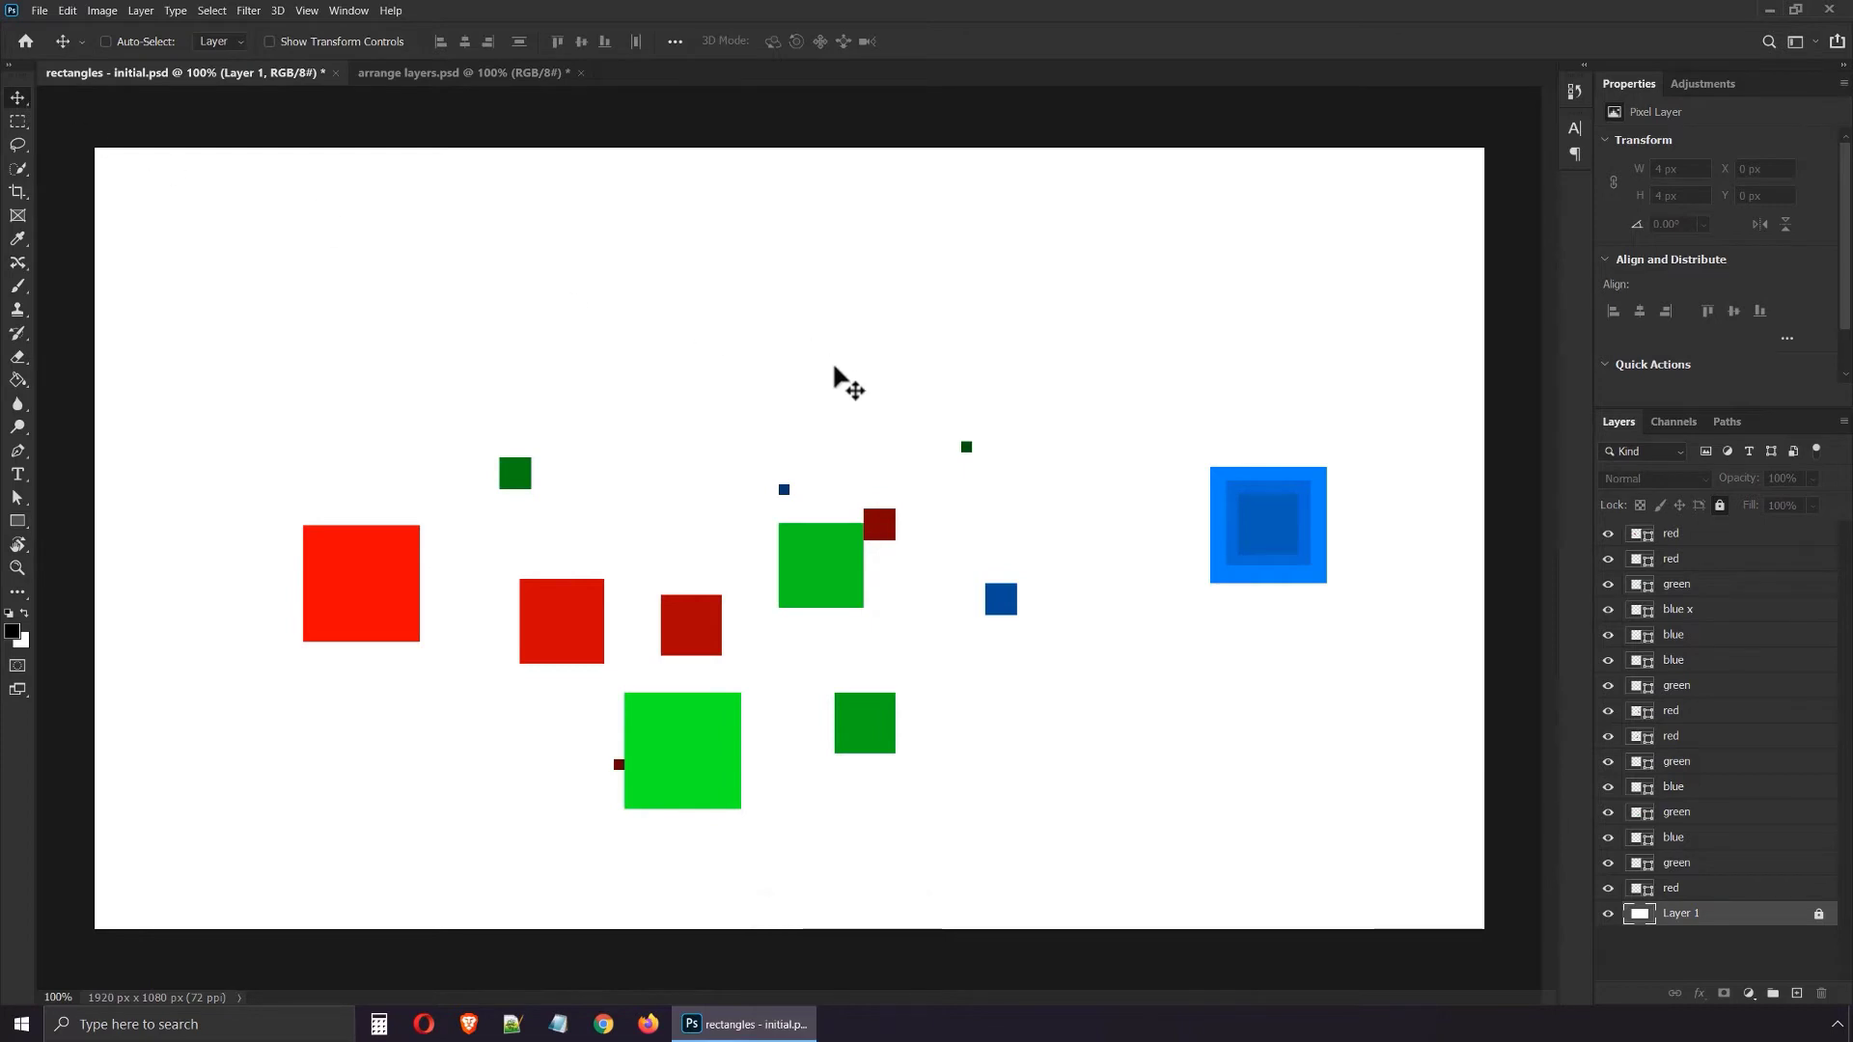
click(999, 599)
drag(1021, 617, 1280, 550)
drag(1711, 846, 1712, 598)
drag(1277, 535, 1293, 538)
- Move the tiny blue square into the stack, raise its layer and centre it
drag(783, 494, 1276, 529)
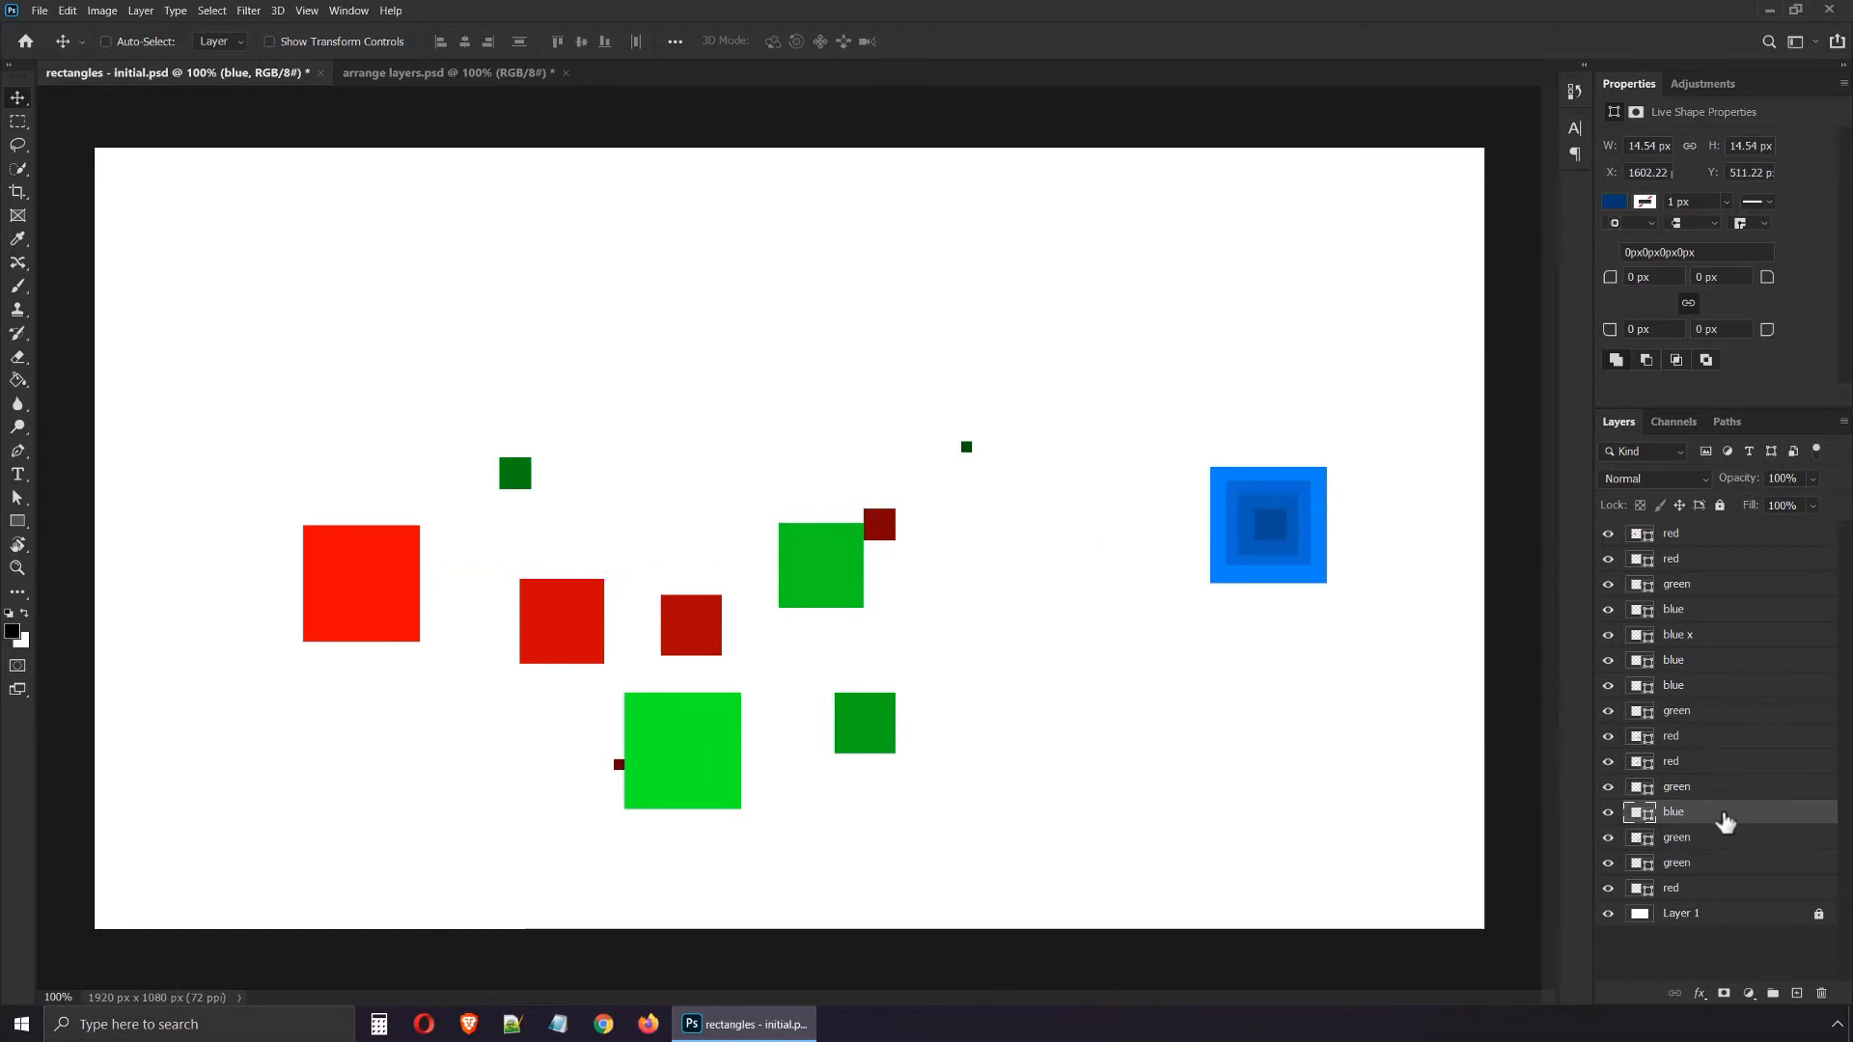
drag(1725, 815, 1725, 608)
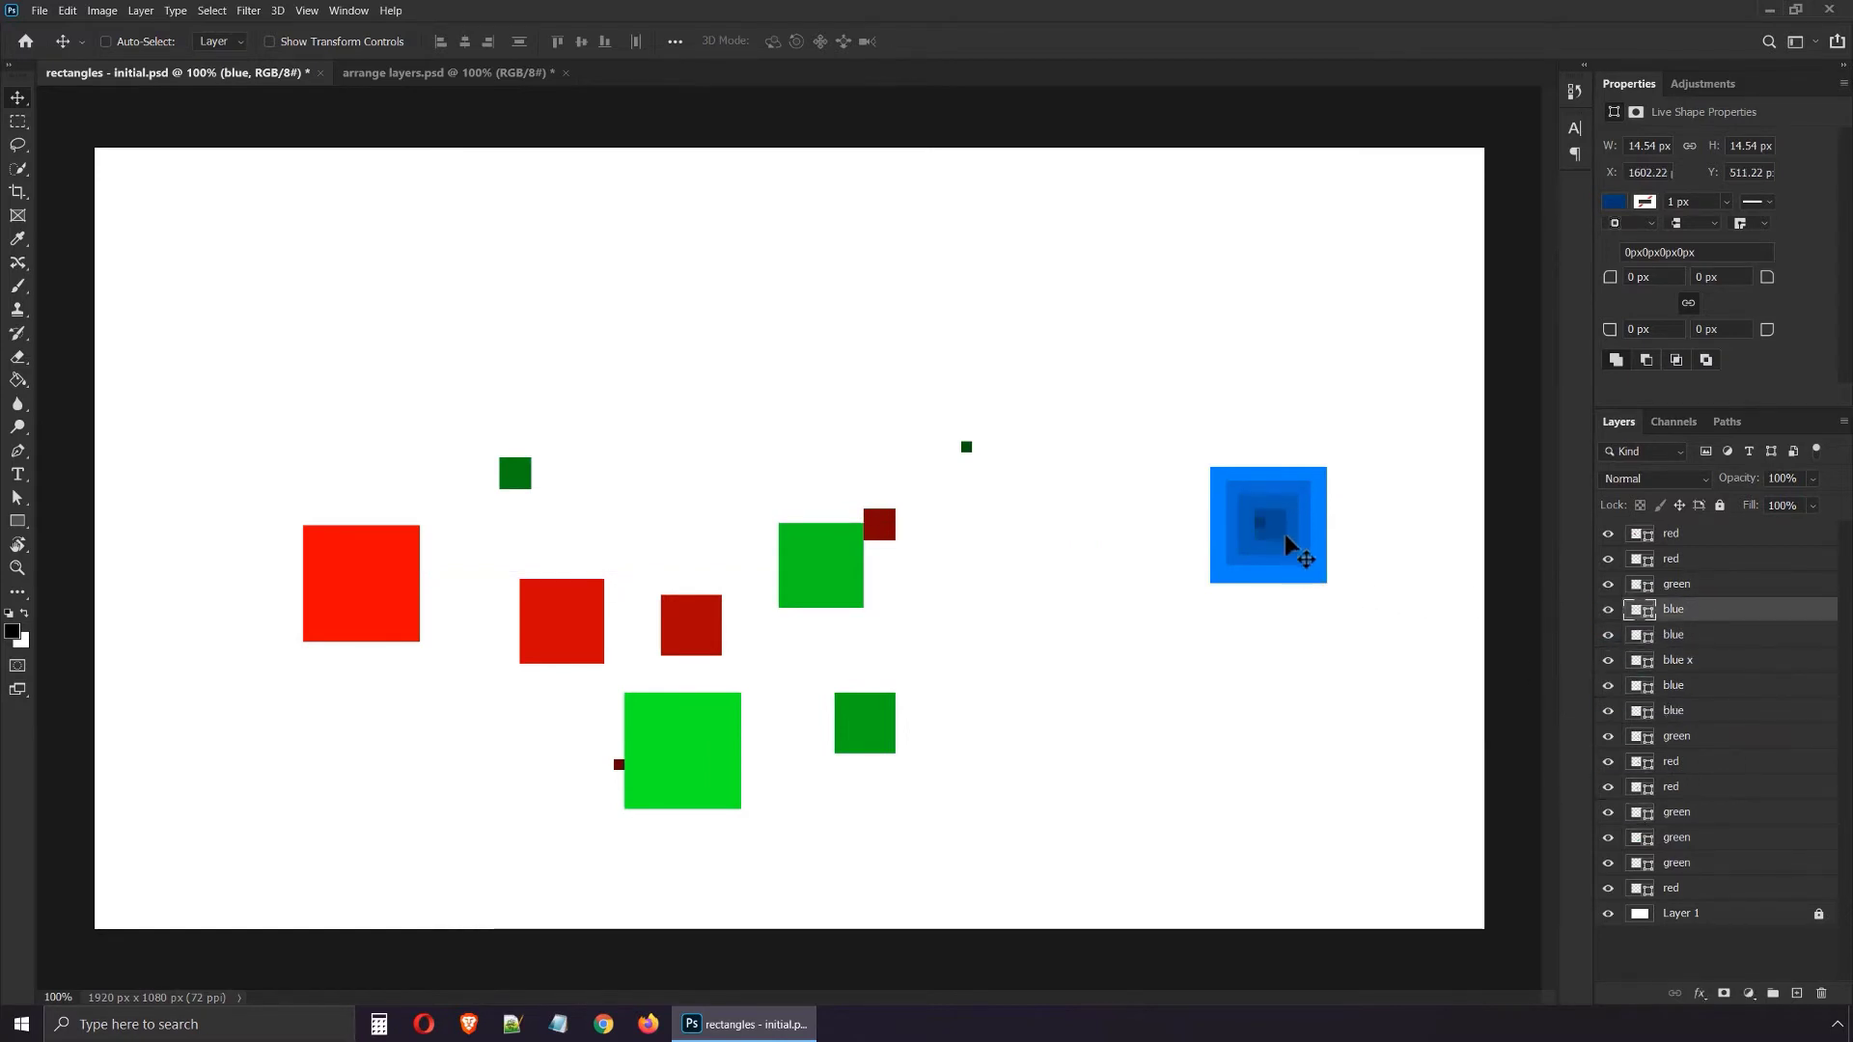
drag(1284, 535, 1295, 538)
- Move the bright green square beside the blue stack and shift the dark green square with it
ctrl+click(694, 752)
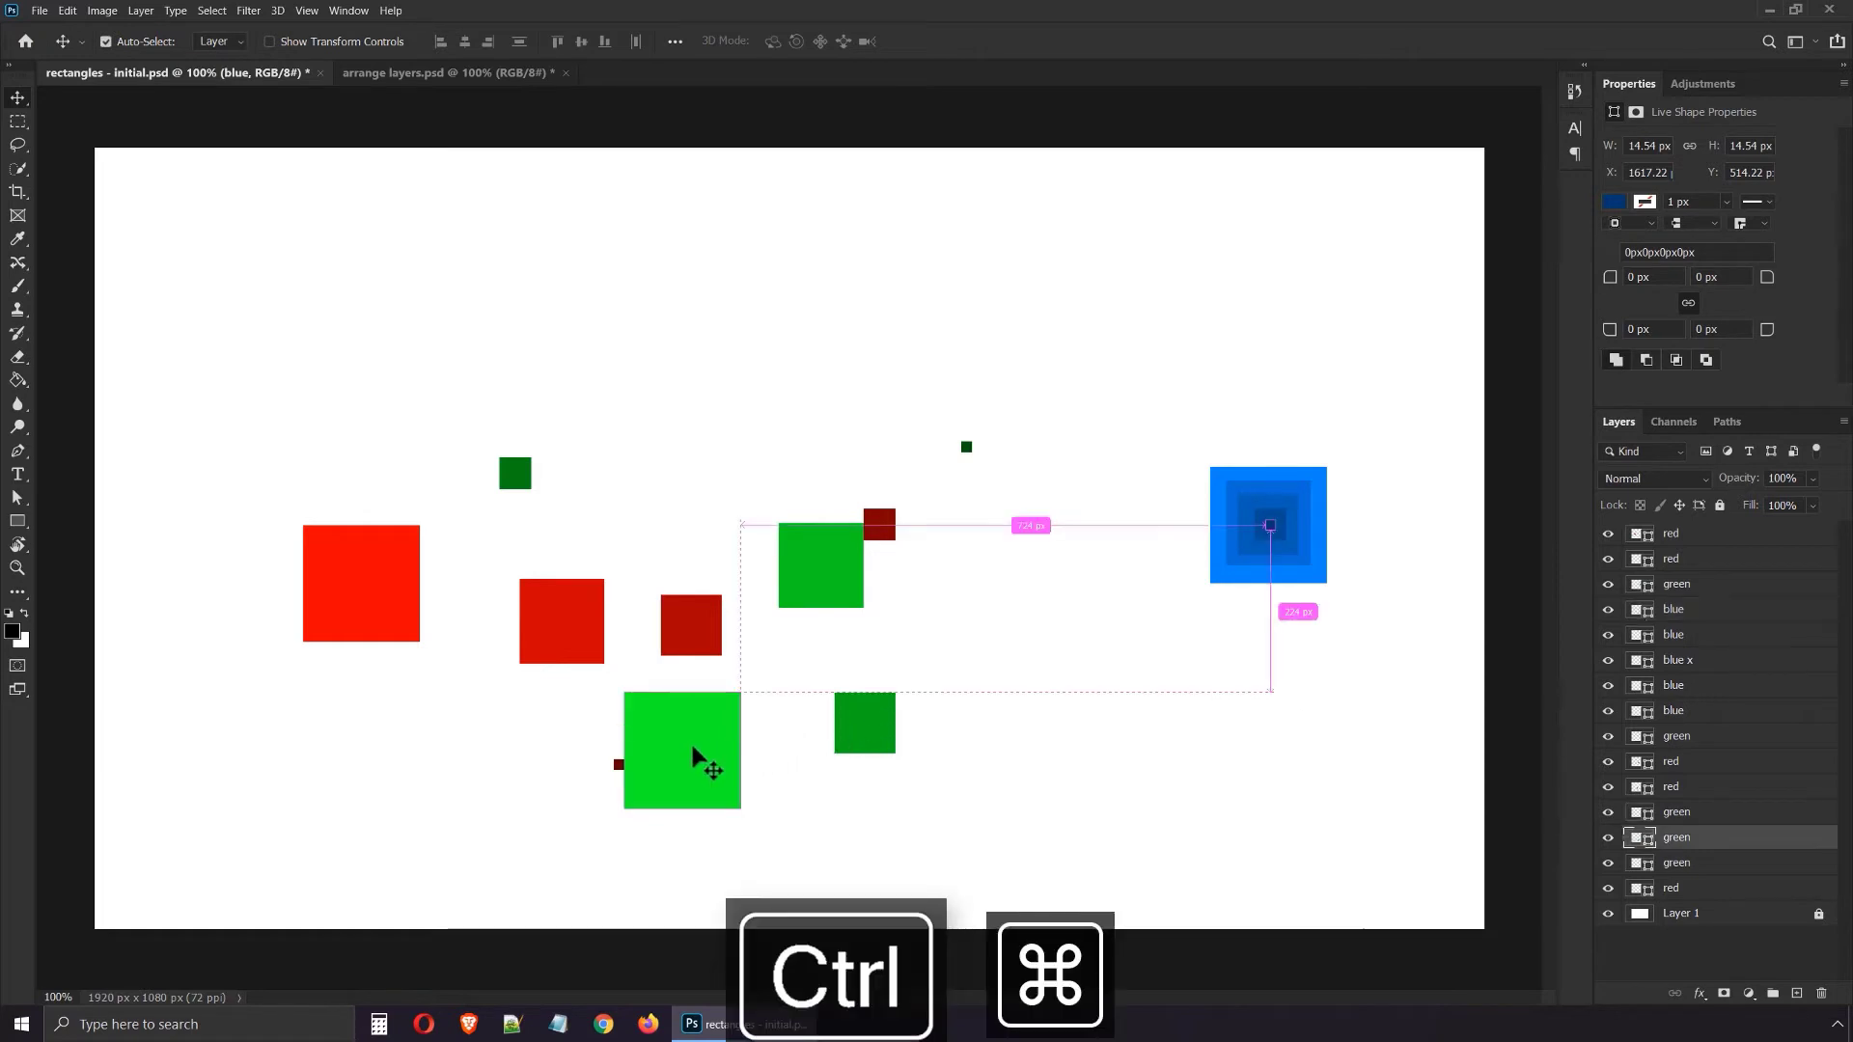
drag(716, 778, 1097, 553)
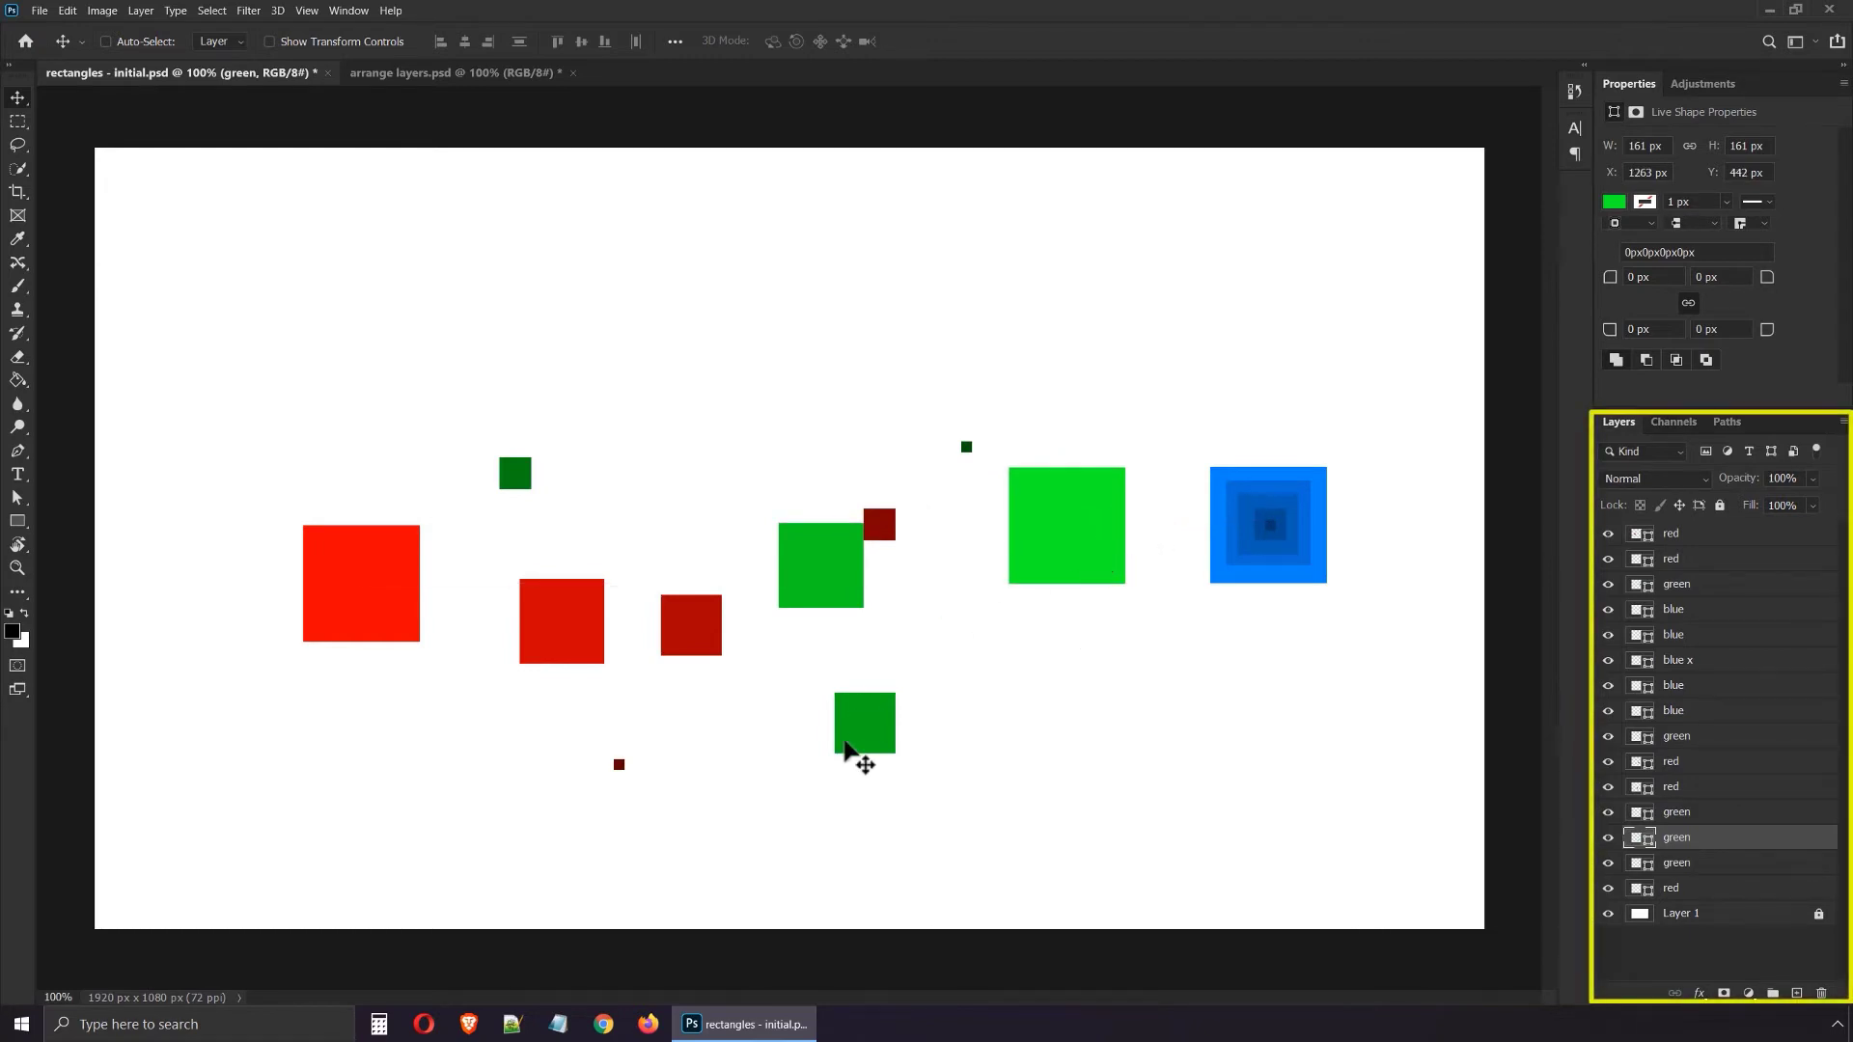
key(ctrl+shift)
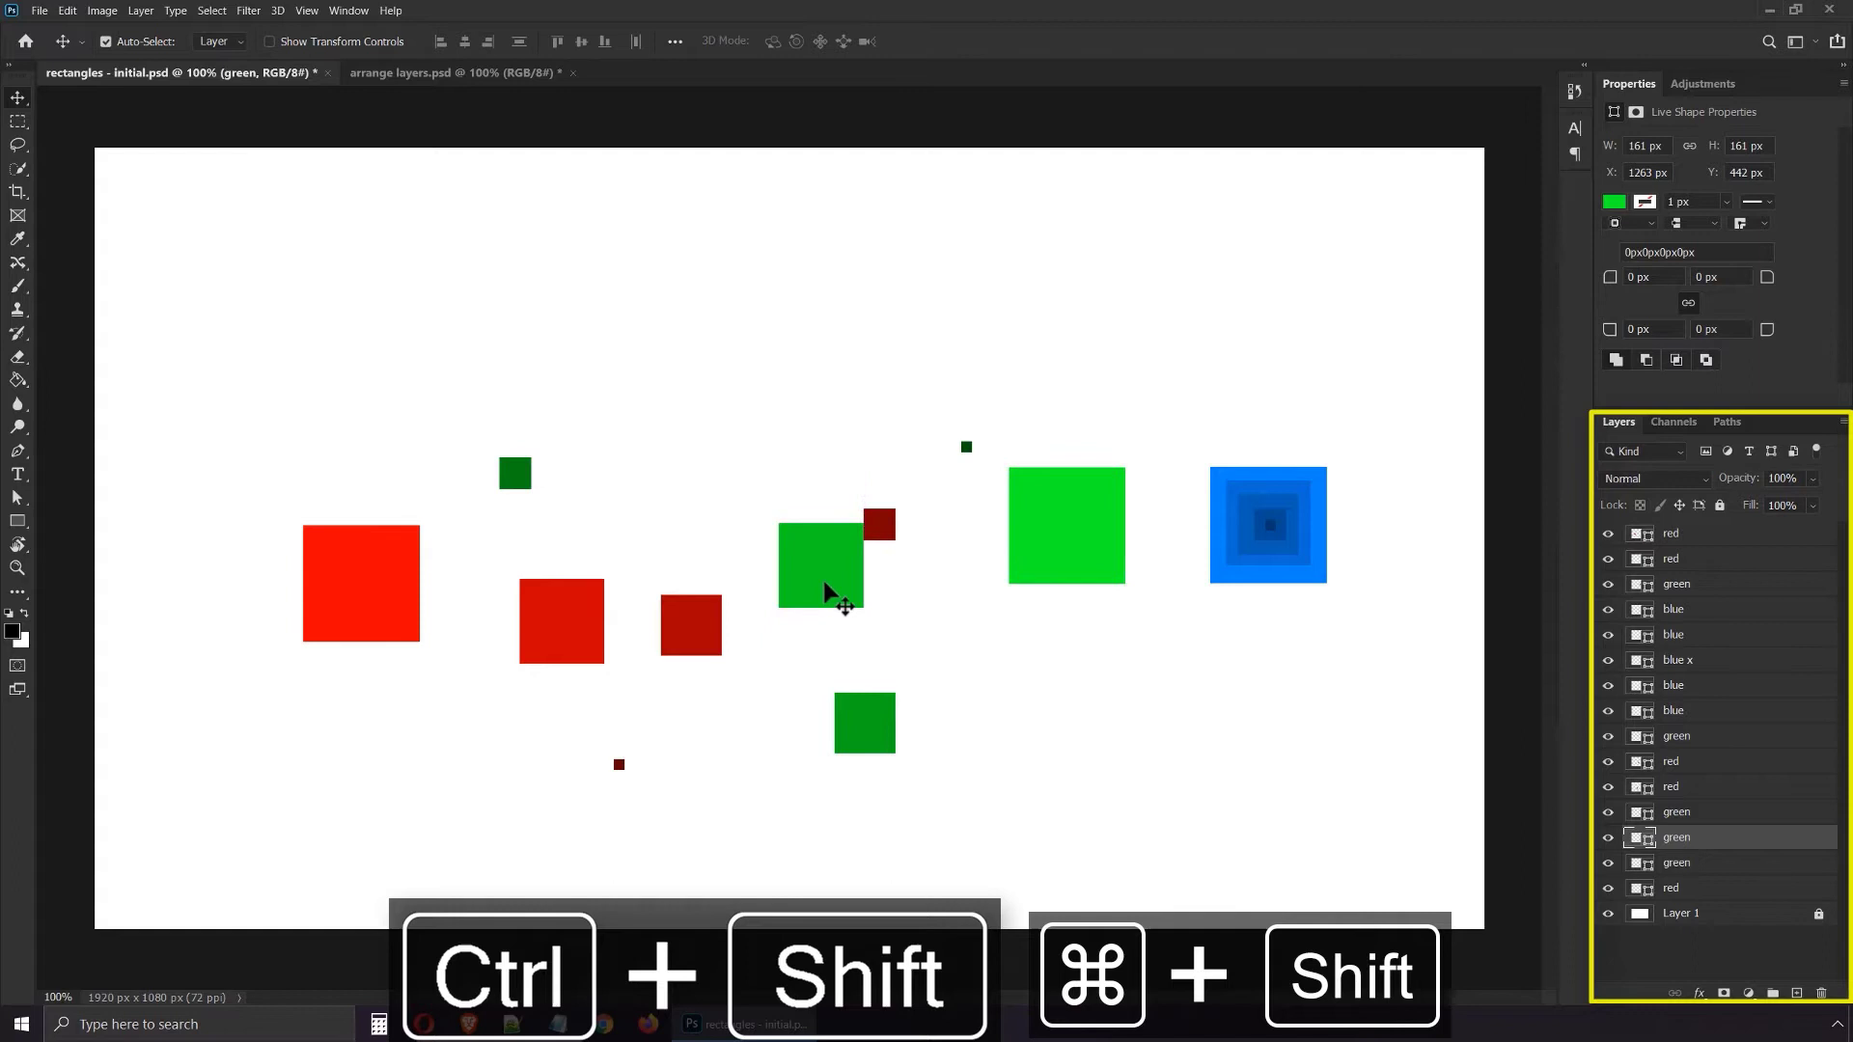
ctrl+shift+click(826, 593)
drag(940, 624, 955, 581)
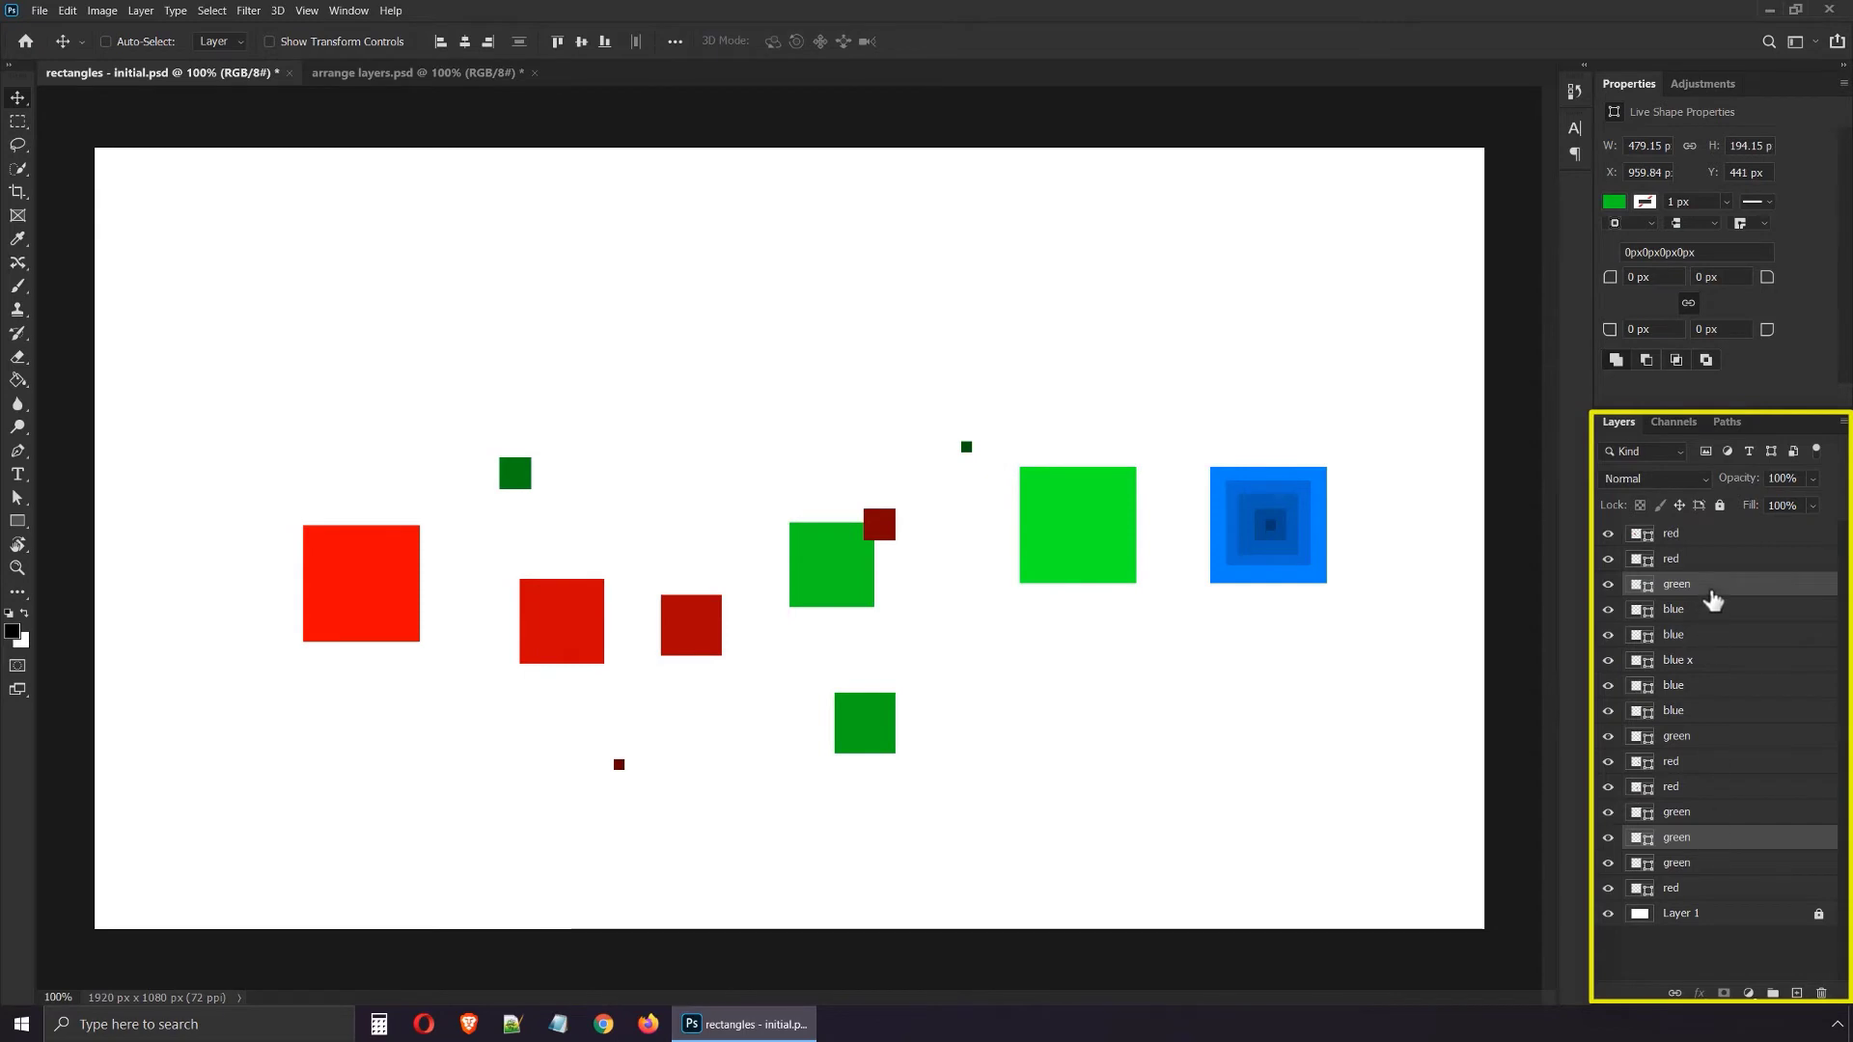
- Add the lower green square and shift the three green squares together
ctrl+shift+click(878, 719)
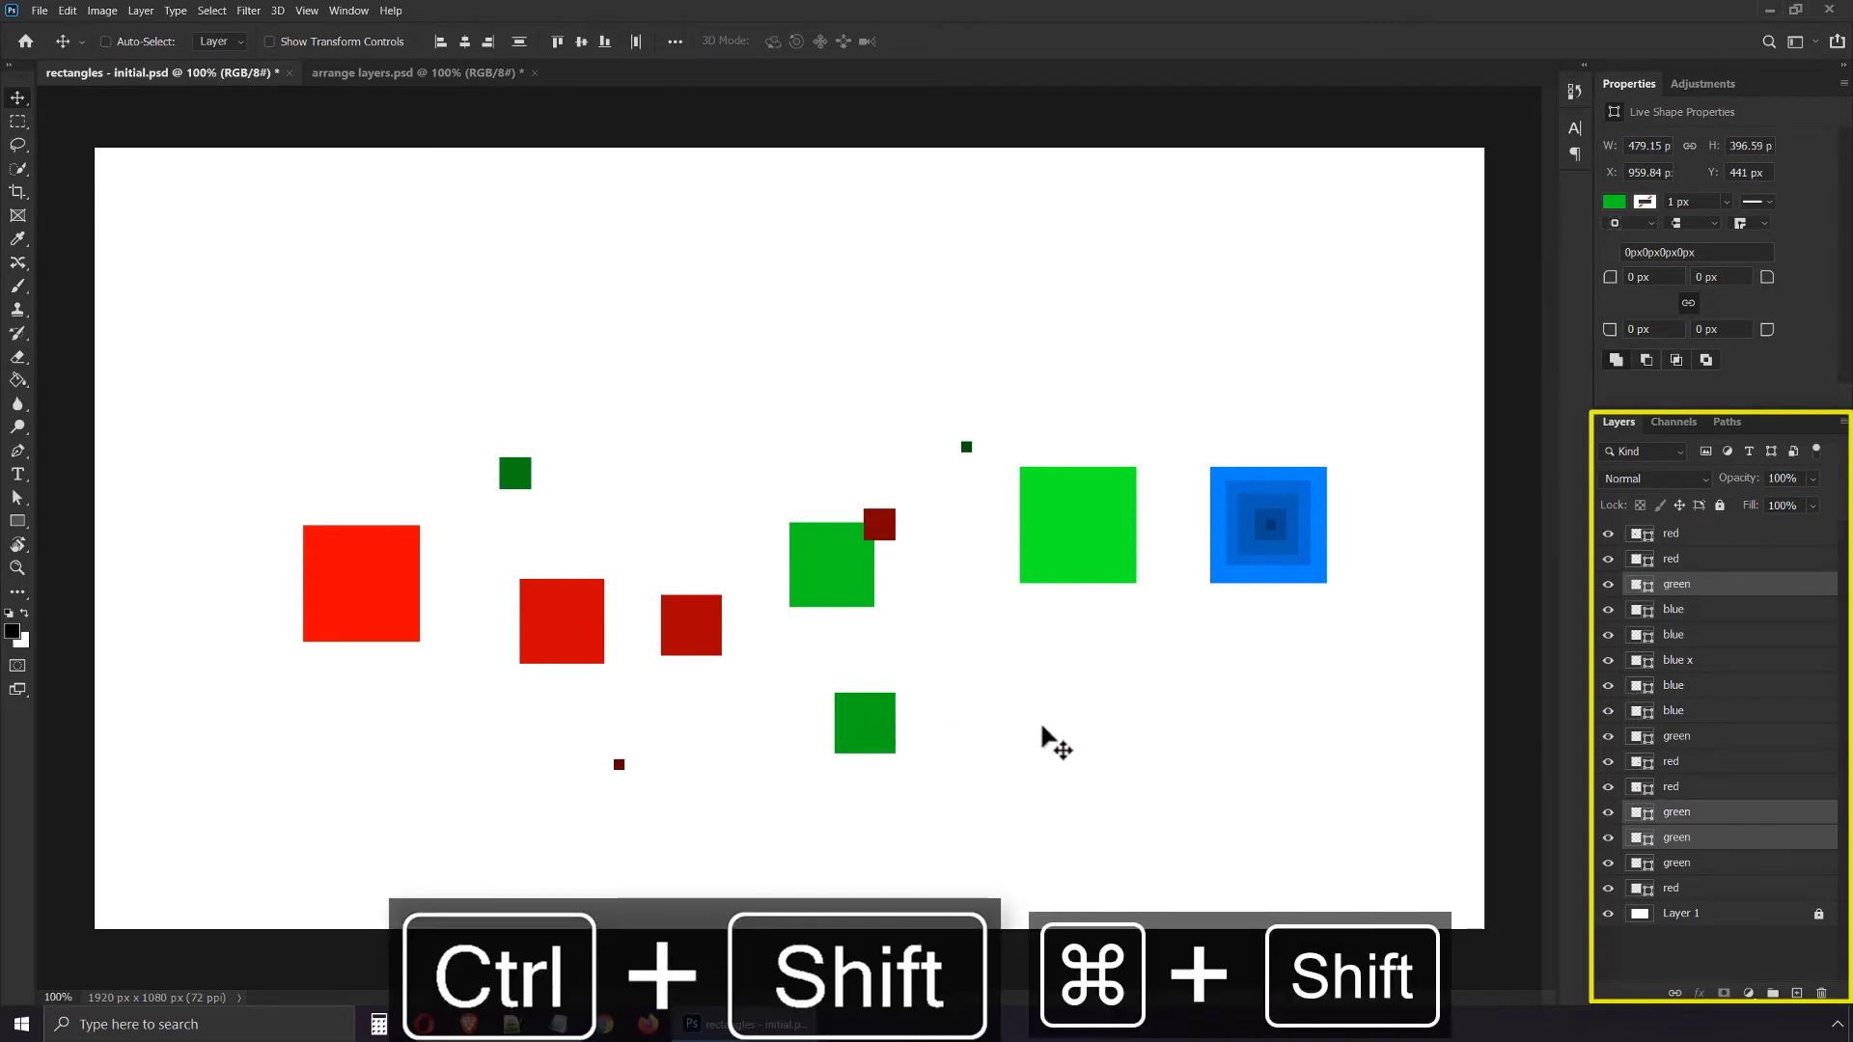
mouse_move(1130, 567)
mouse_down()
mouse_move(1177, 580)
mouse_move(1052, 656)
mouse_move(1110, 599)
mouse_move(1102, 560)
mouse_up()
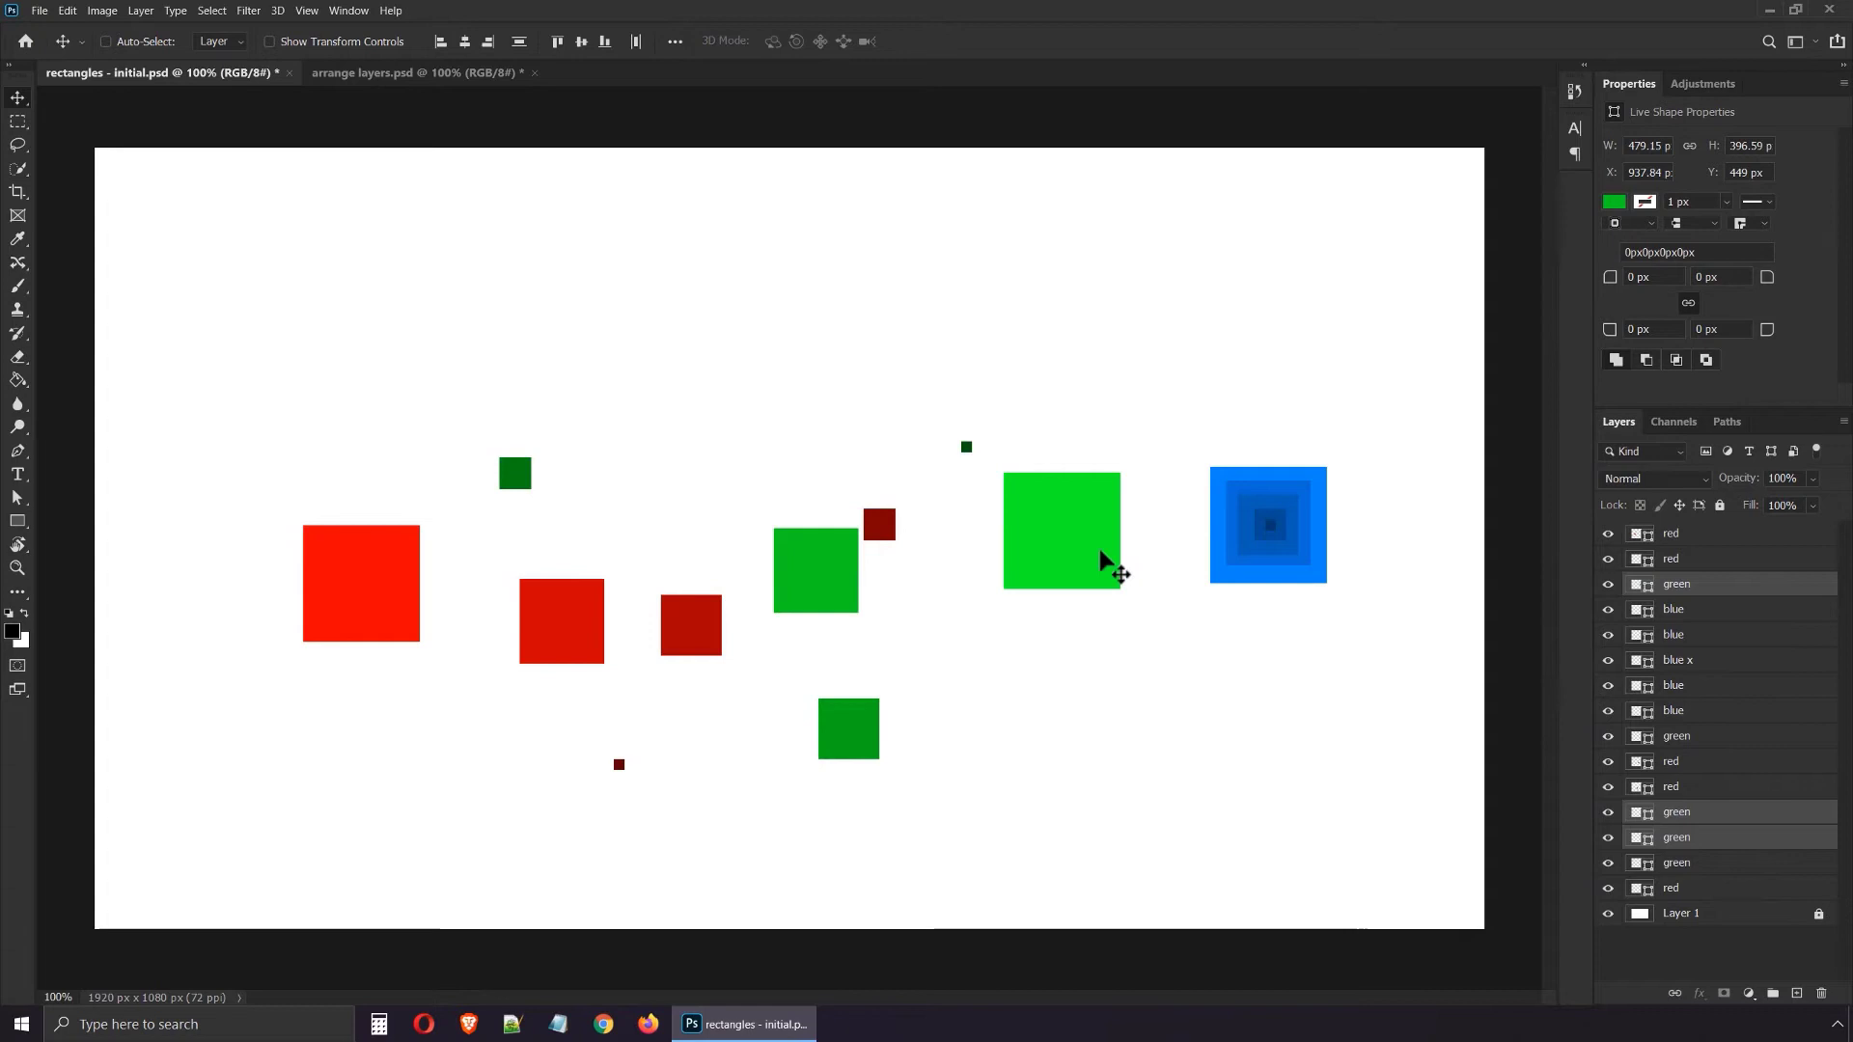
drag(1100, 558, 1120, 535)
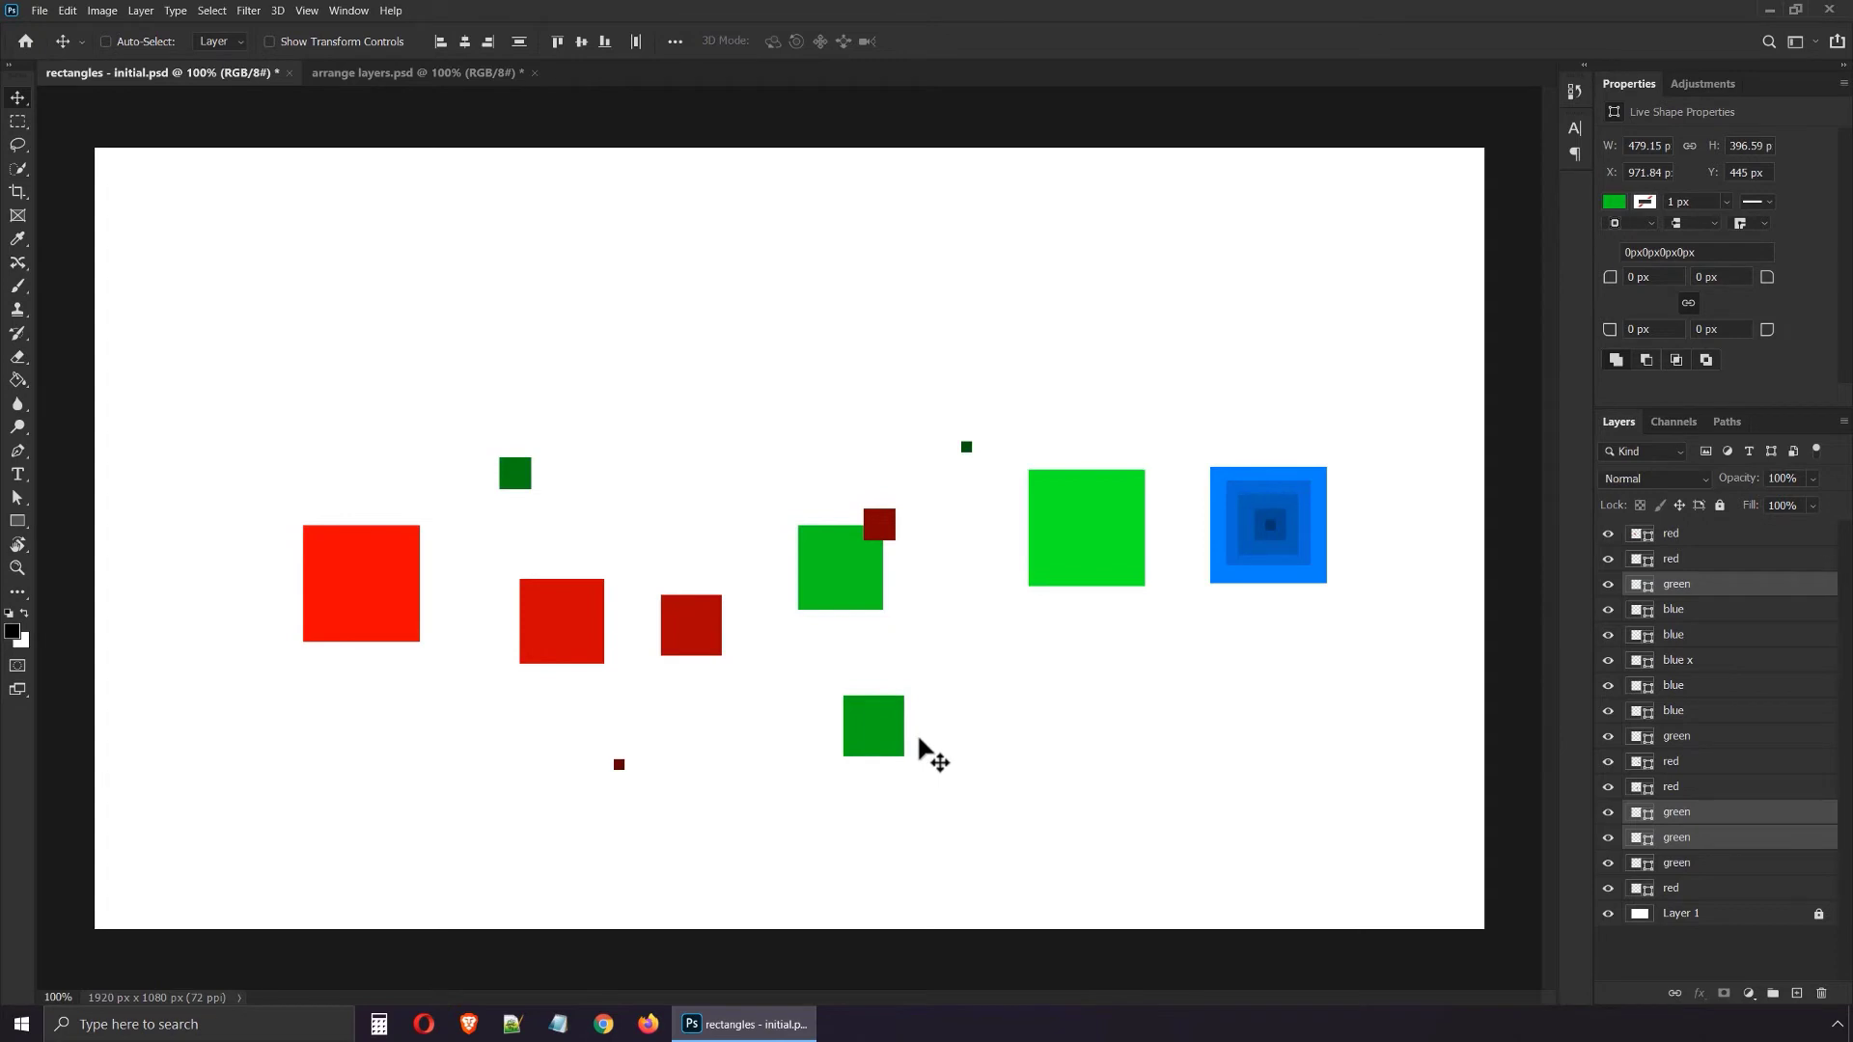
- Reselect four green squares, including the small dark-green one, and move them up and right
key(ctrl)
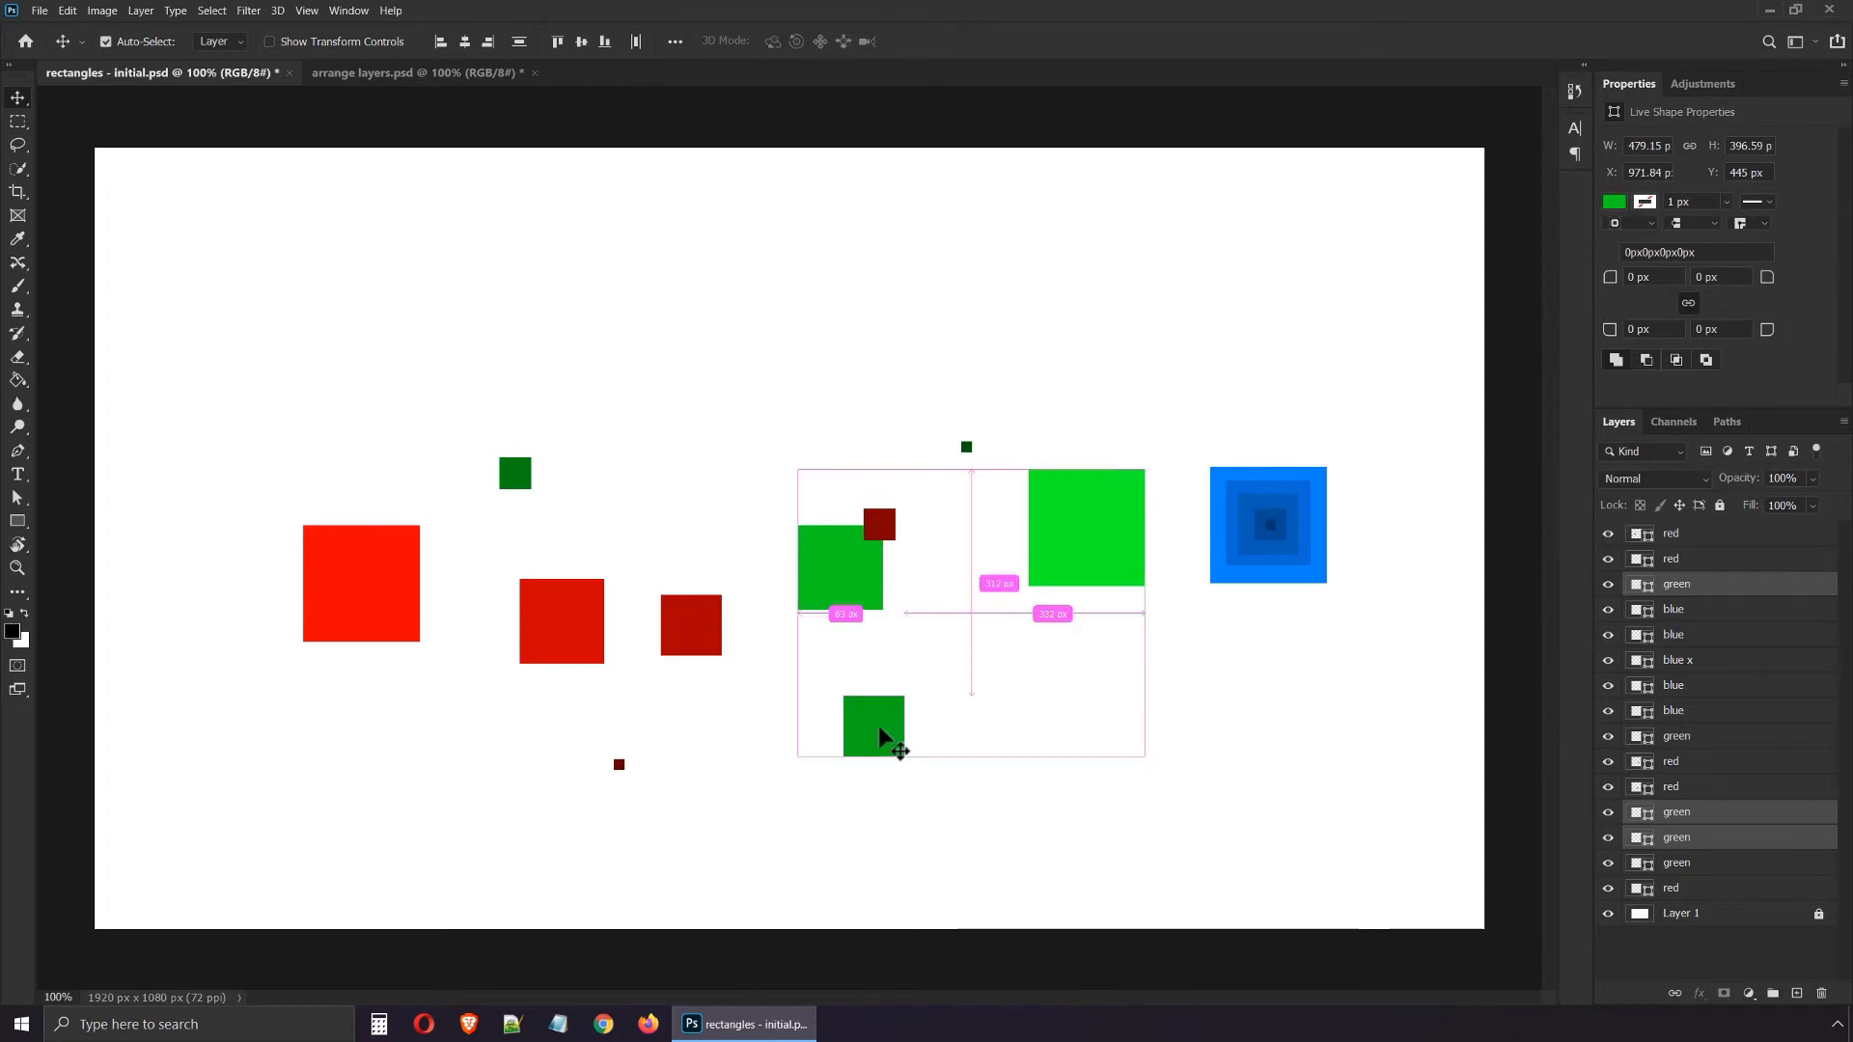
ctrl+shift+click(880, 729)
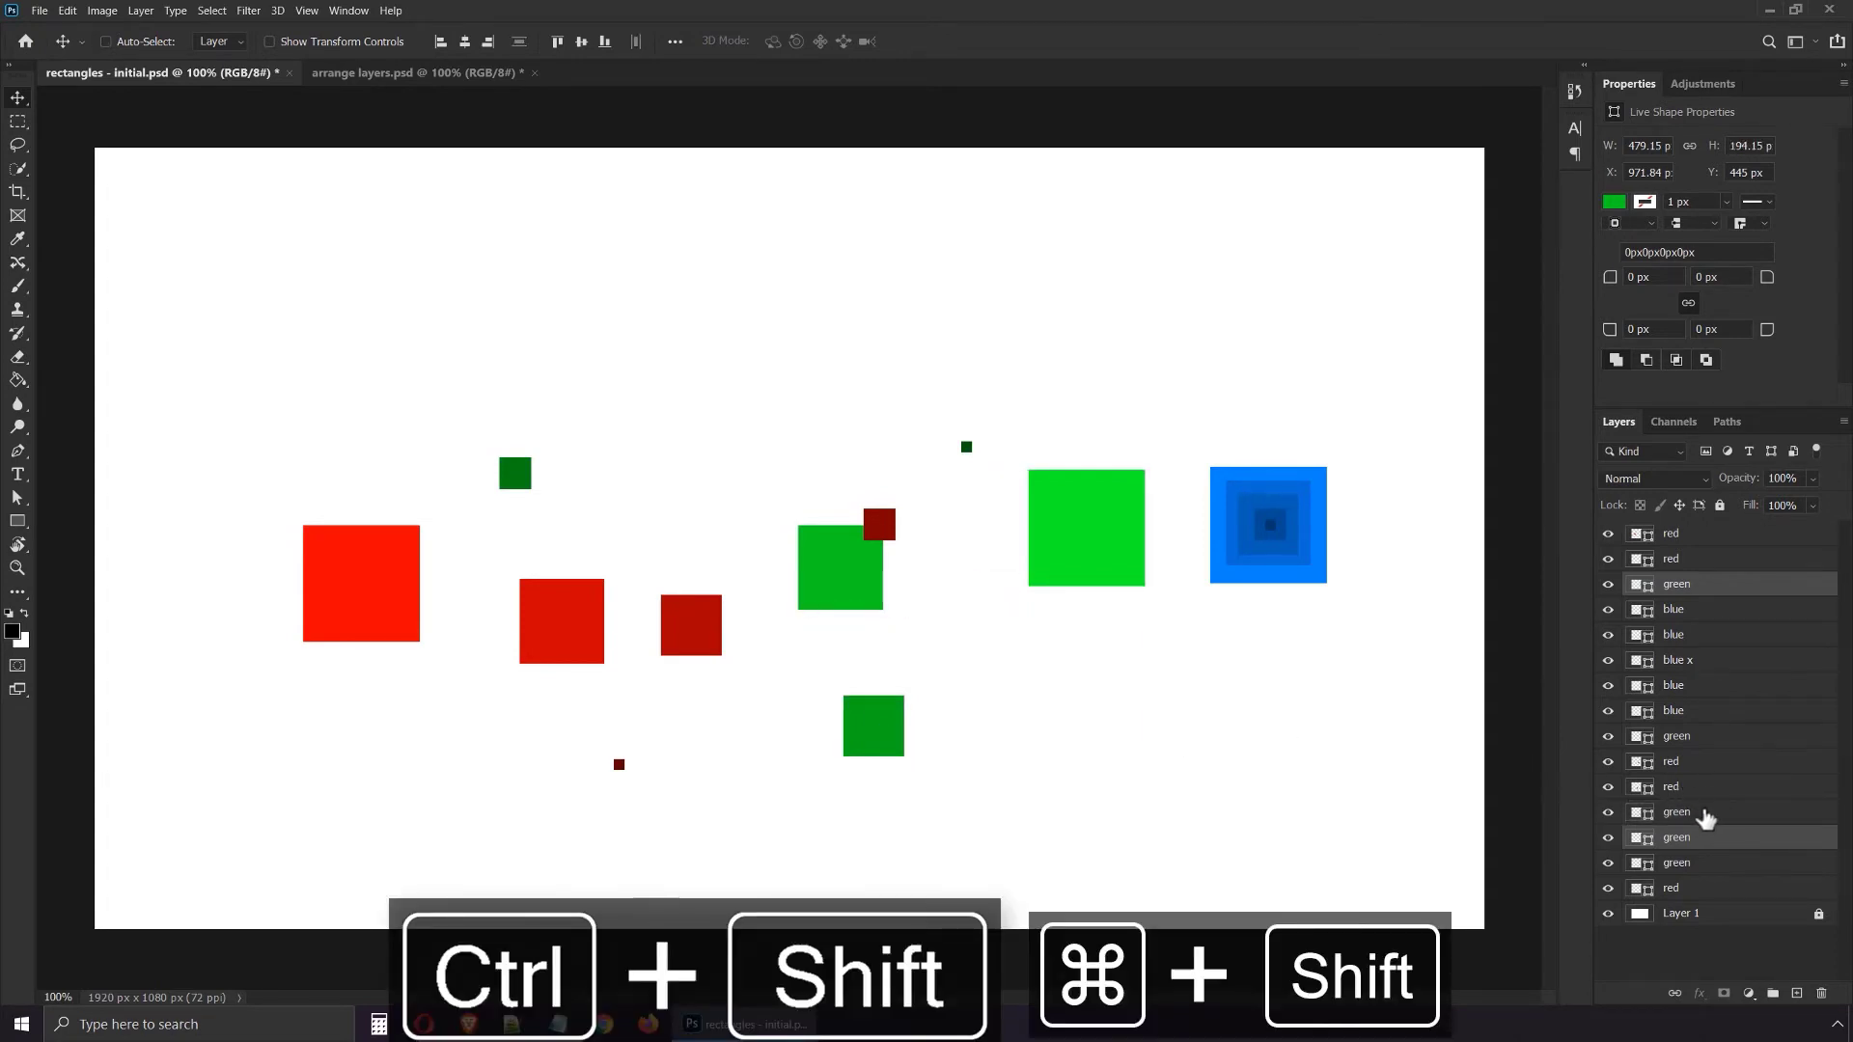
mouse_move(975, 693)
mouse_down()
mouse_move(914, 651)
mouse_move(914, 675)
mouse_move(970, 678)
mouse_up()
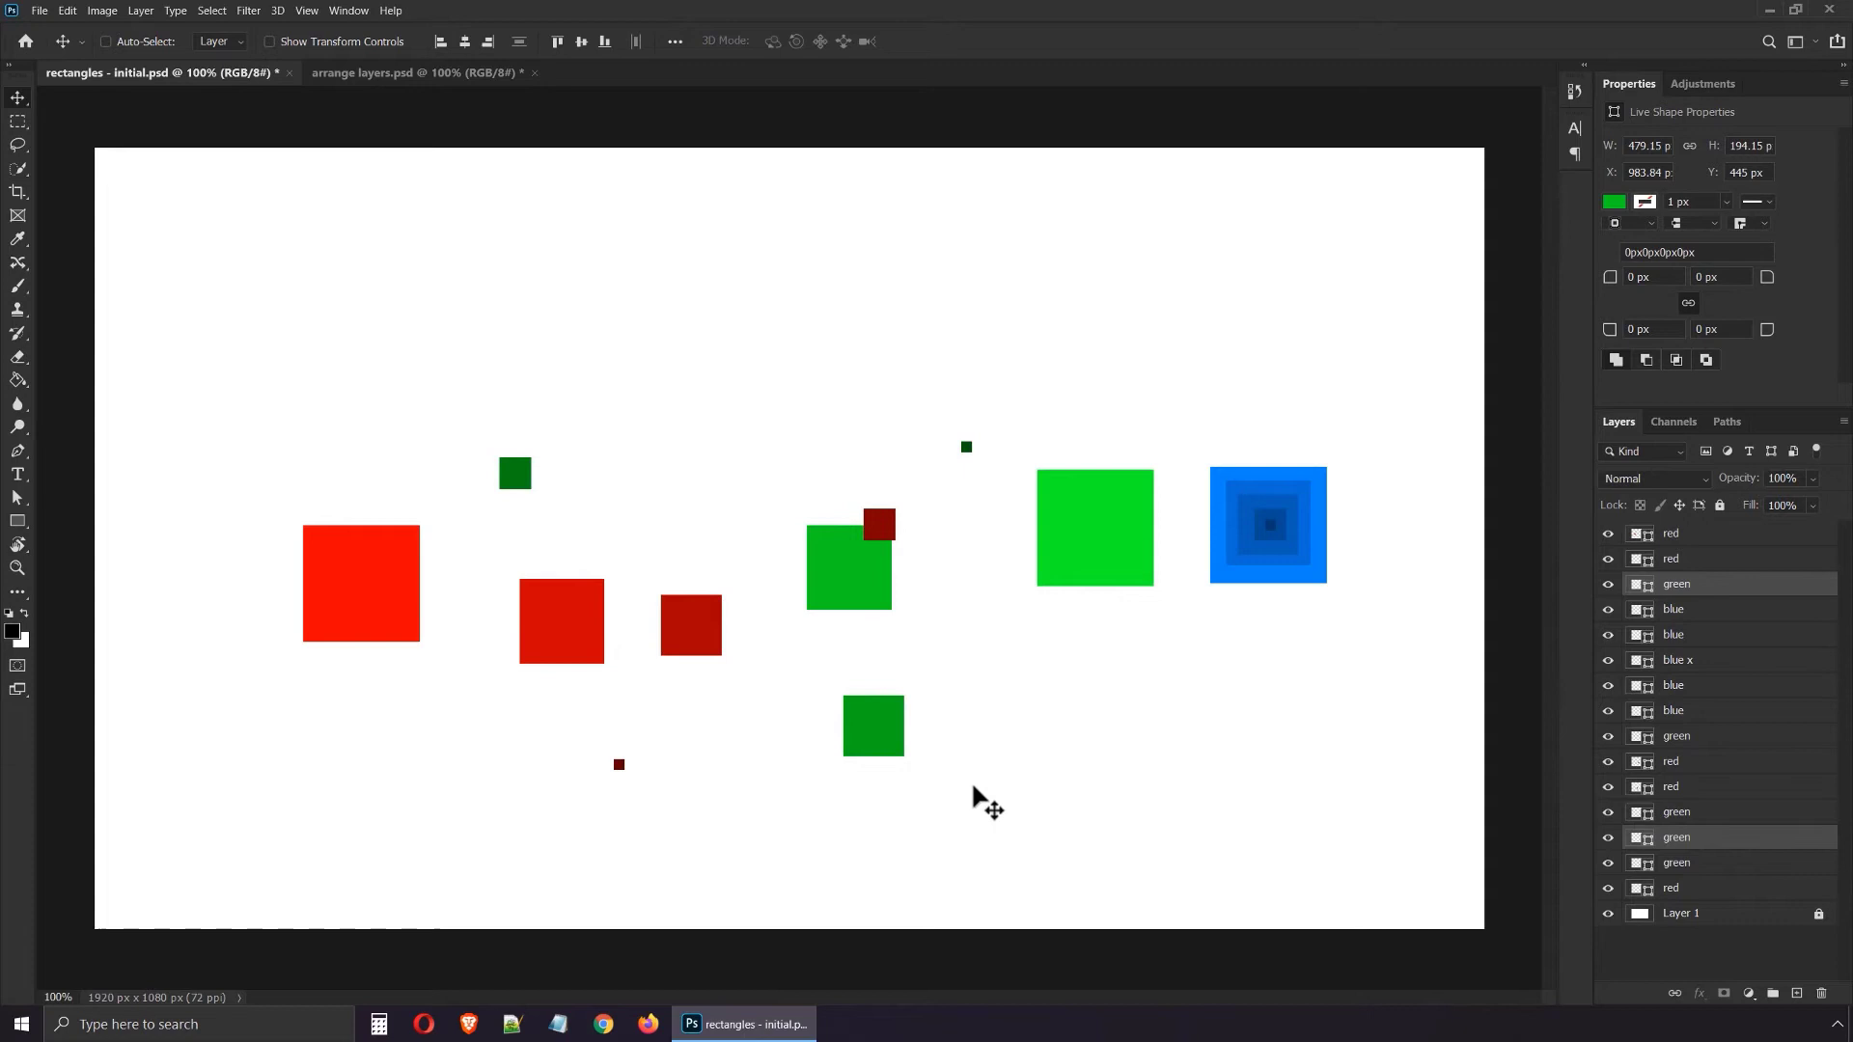
ctrl+shift+click(869, 730)
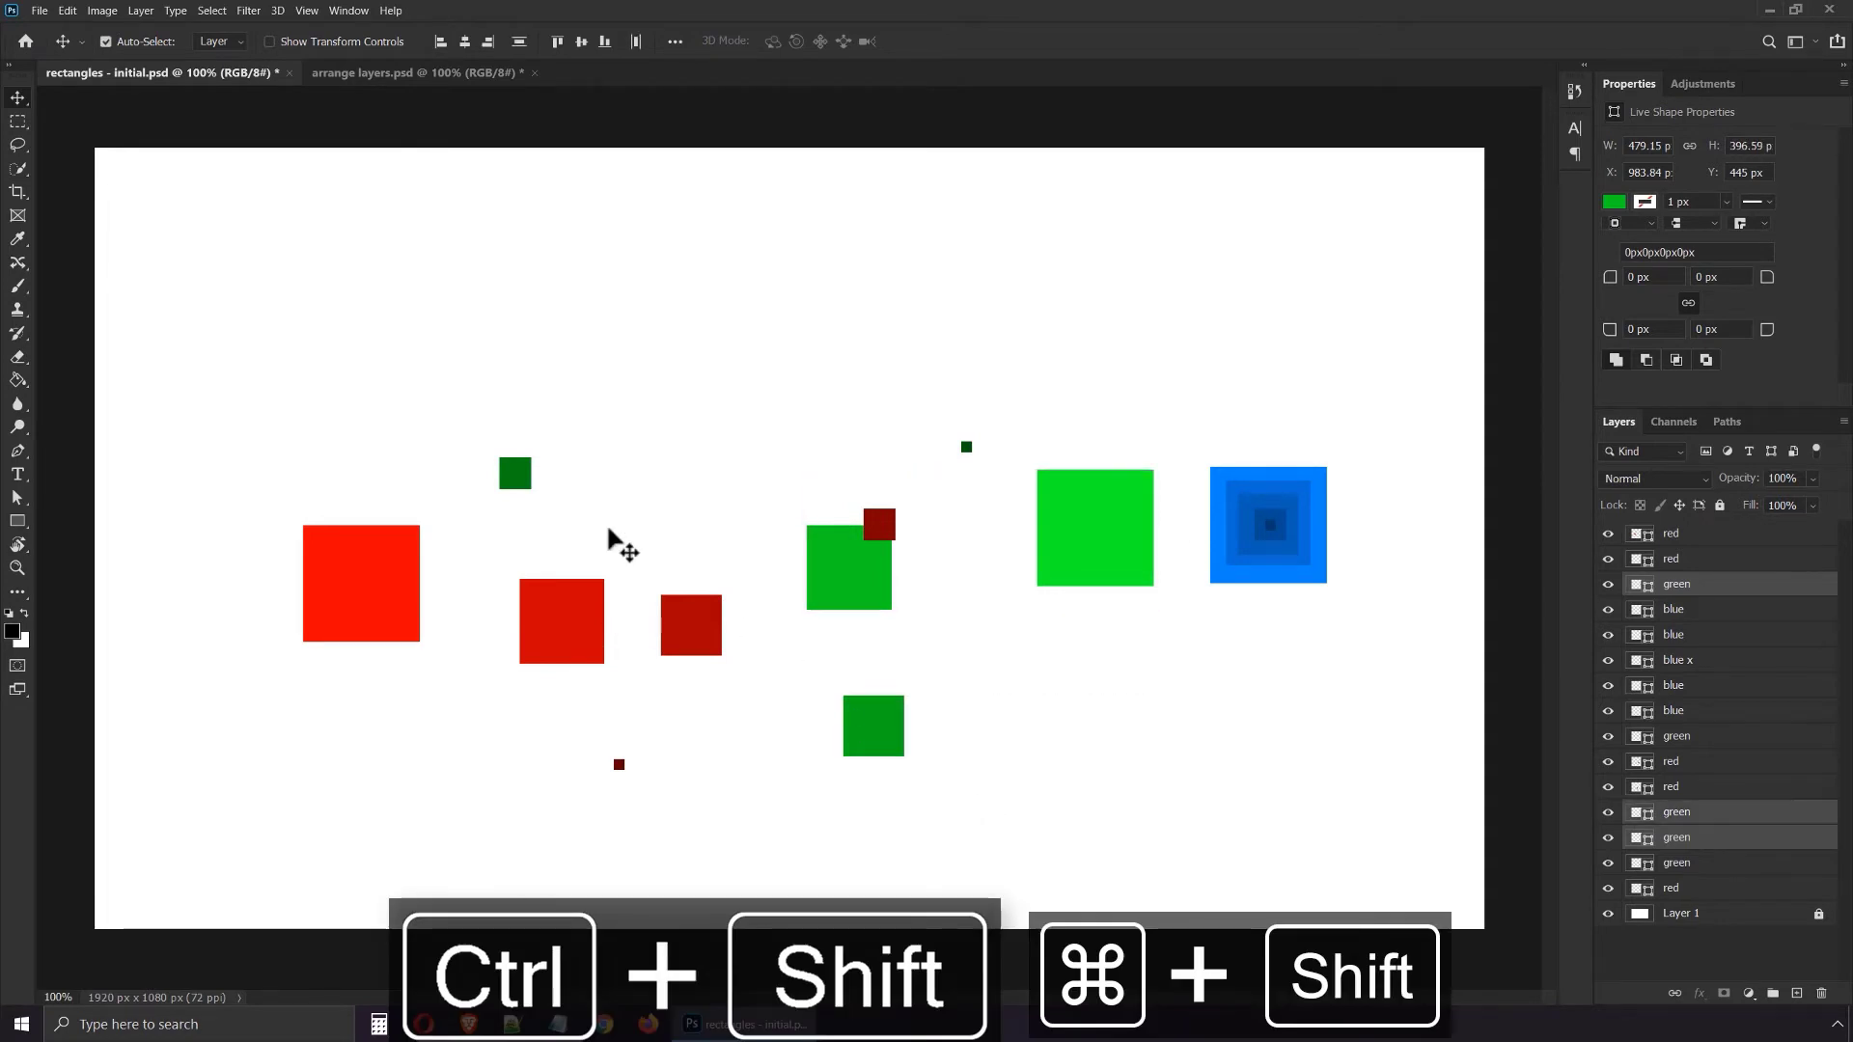
ctrl+shift+click(521, 480)
mouse_move(1076, 543)
mouse_down()
mouse_move(1079, 590)
mouse_move(1106, 596)
mouse_move(1108, 526)
mouse_move(1019, 519)
mouse_move(1064, 567)
mouse_up()
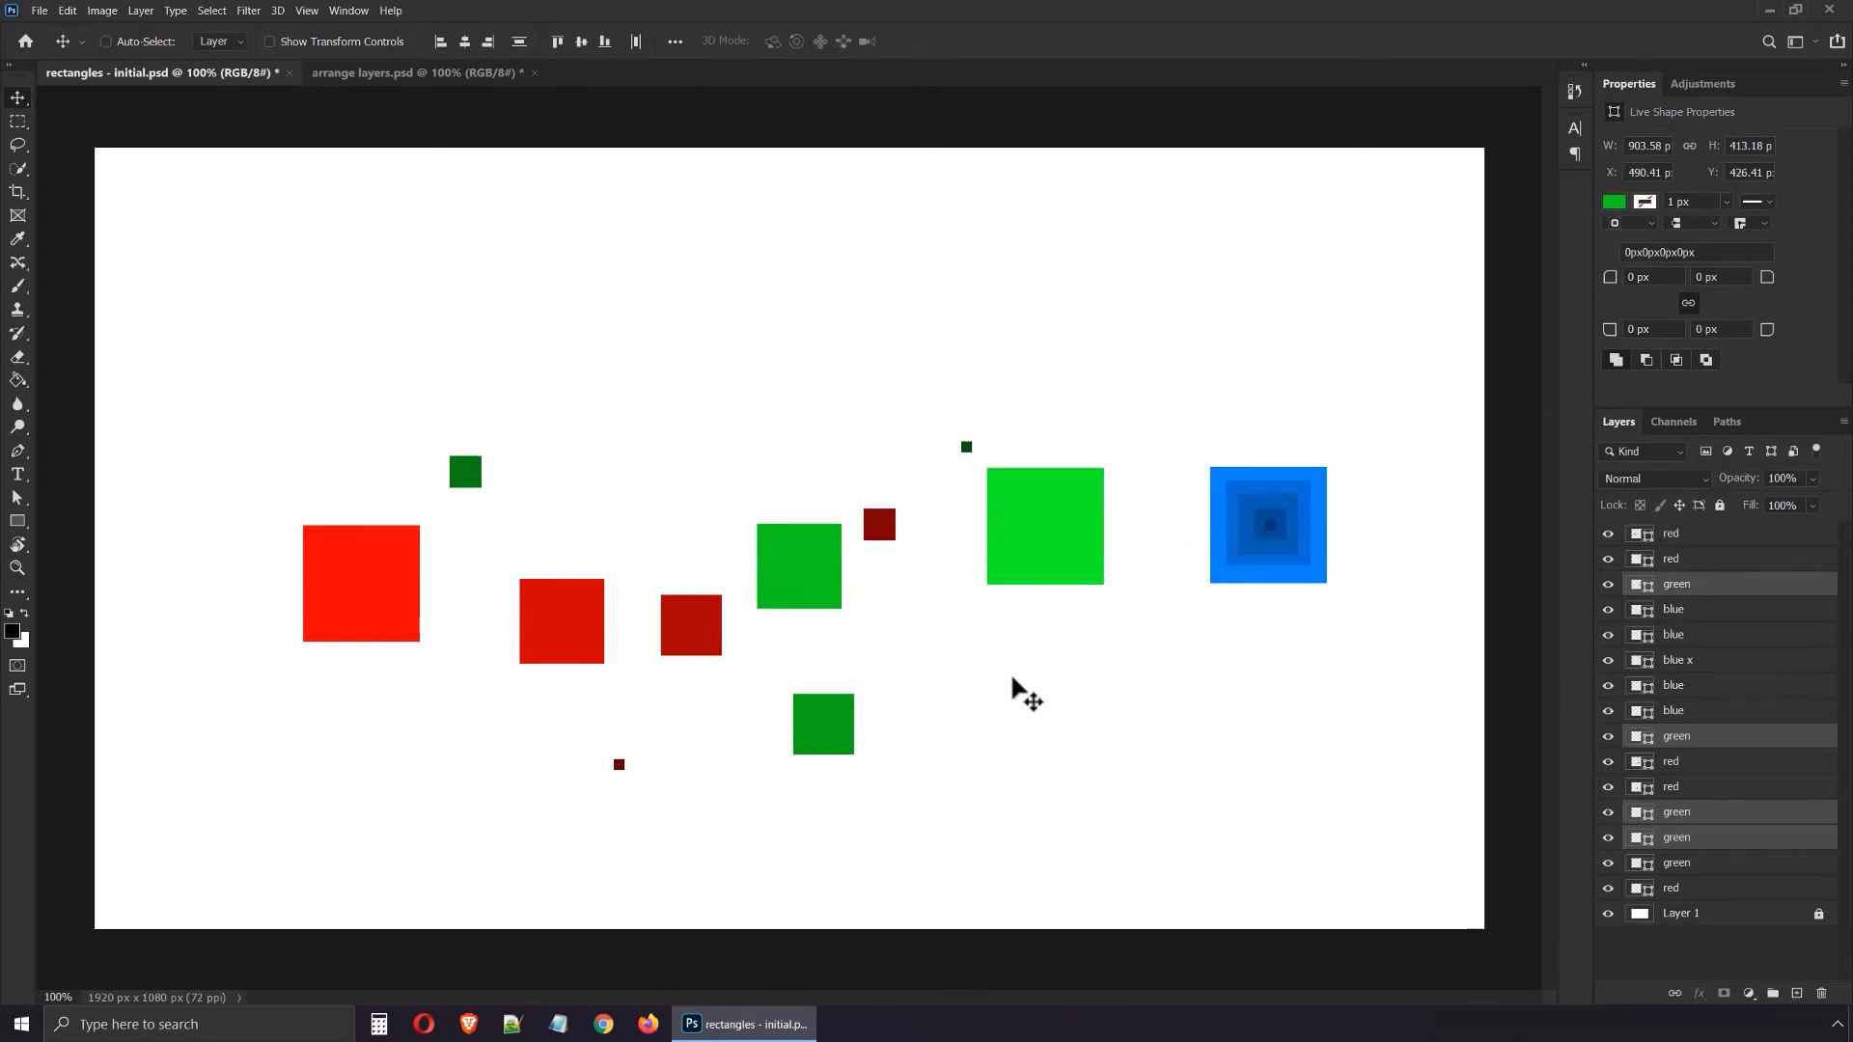
- Move the small dark-red square below the big red one and nest two green squares inside the bright green one
ctrl+click(892, 529)
drag(892, 529, 397, 712)
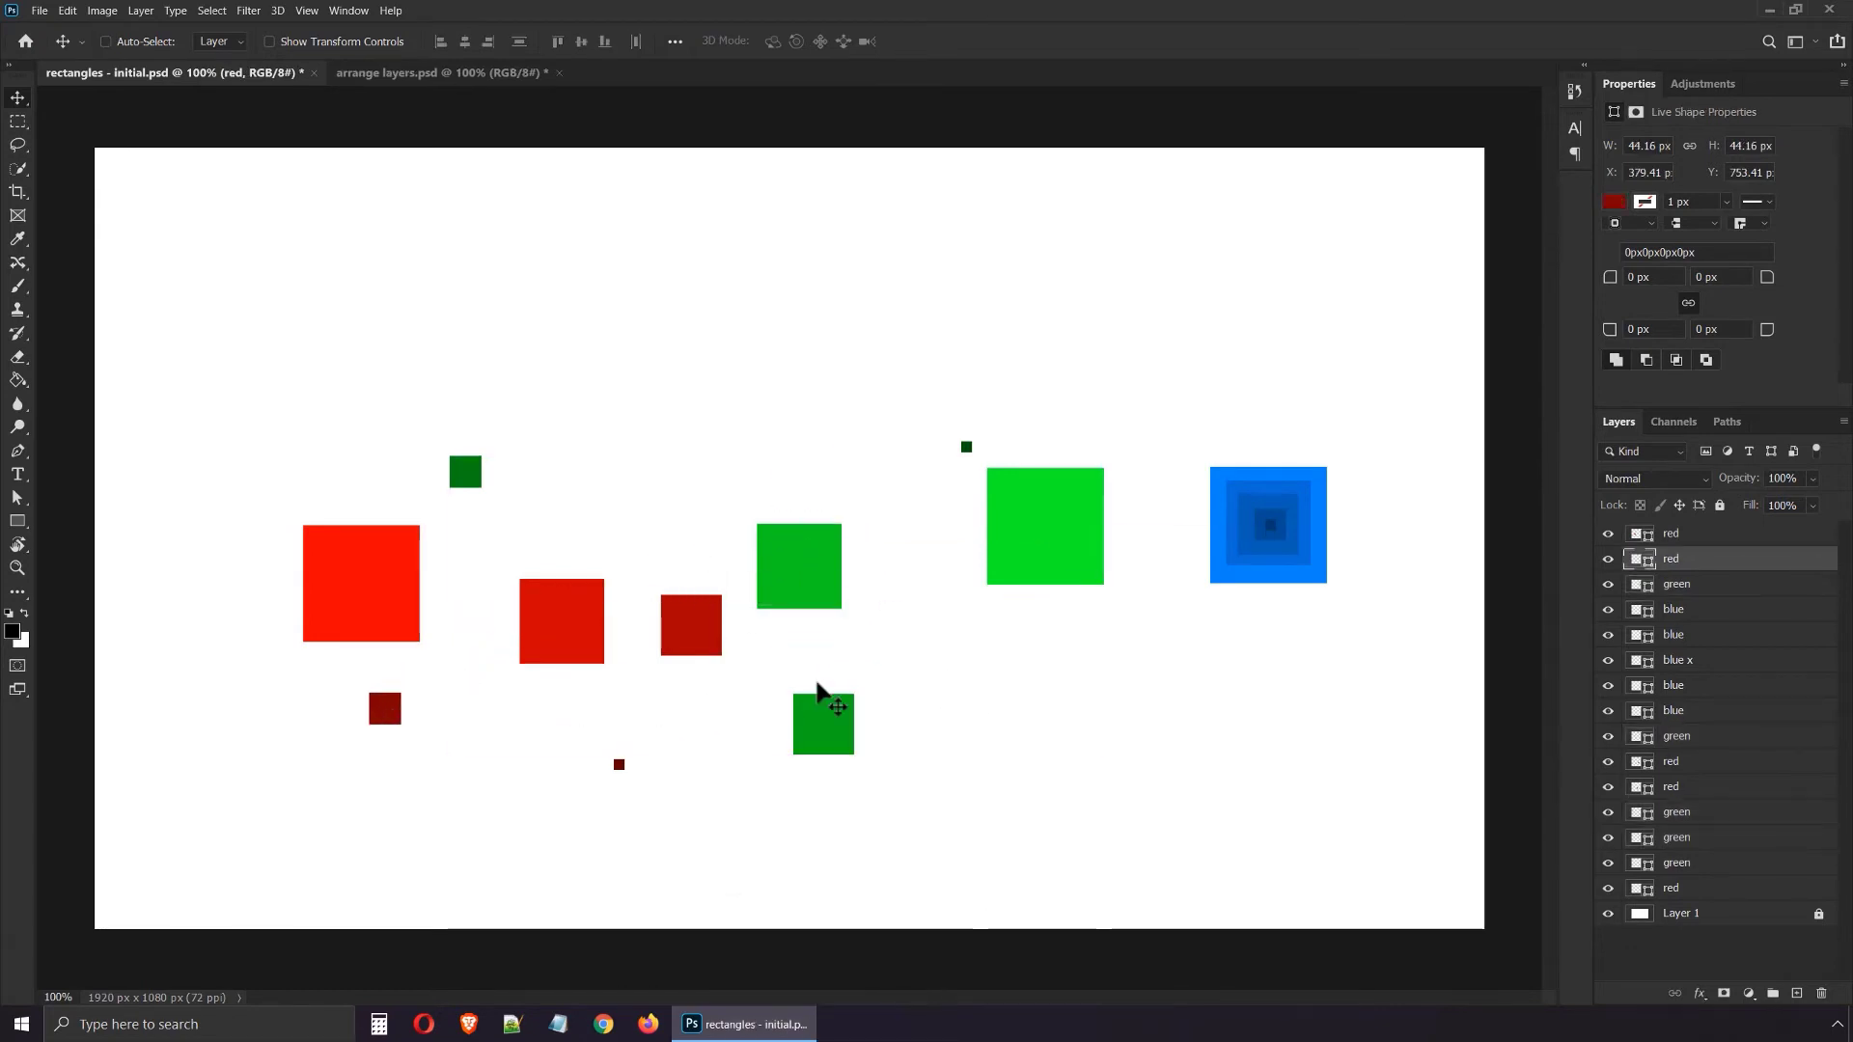
drag(836, 612, 1023, 572)
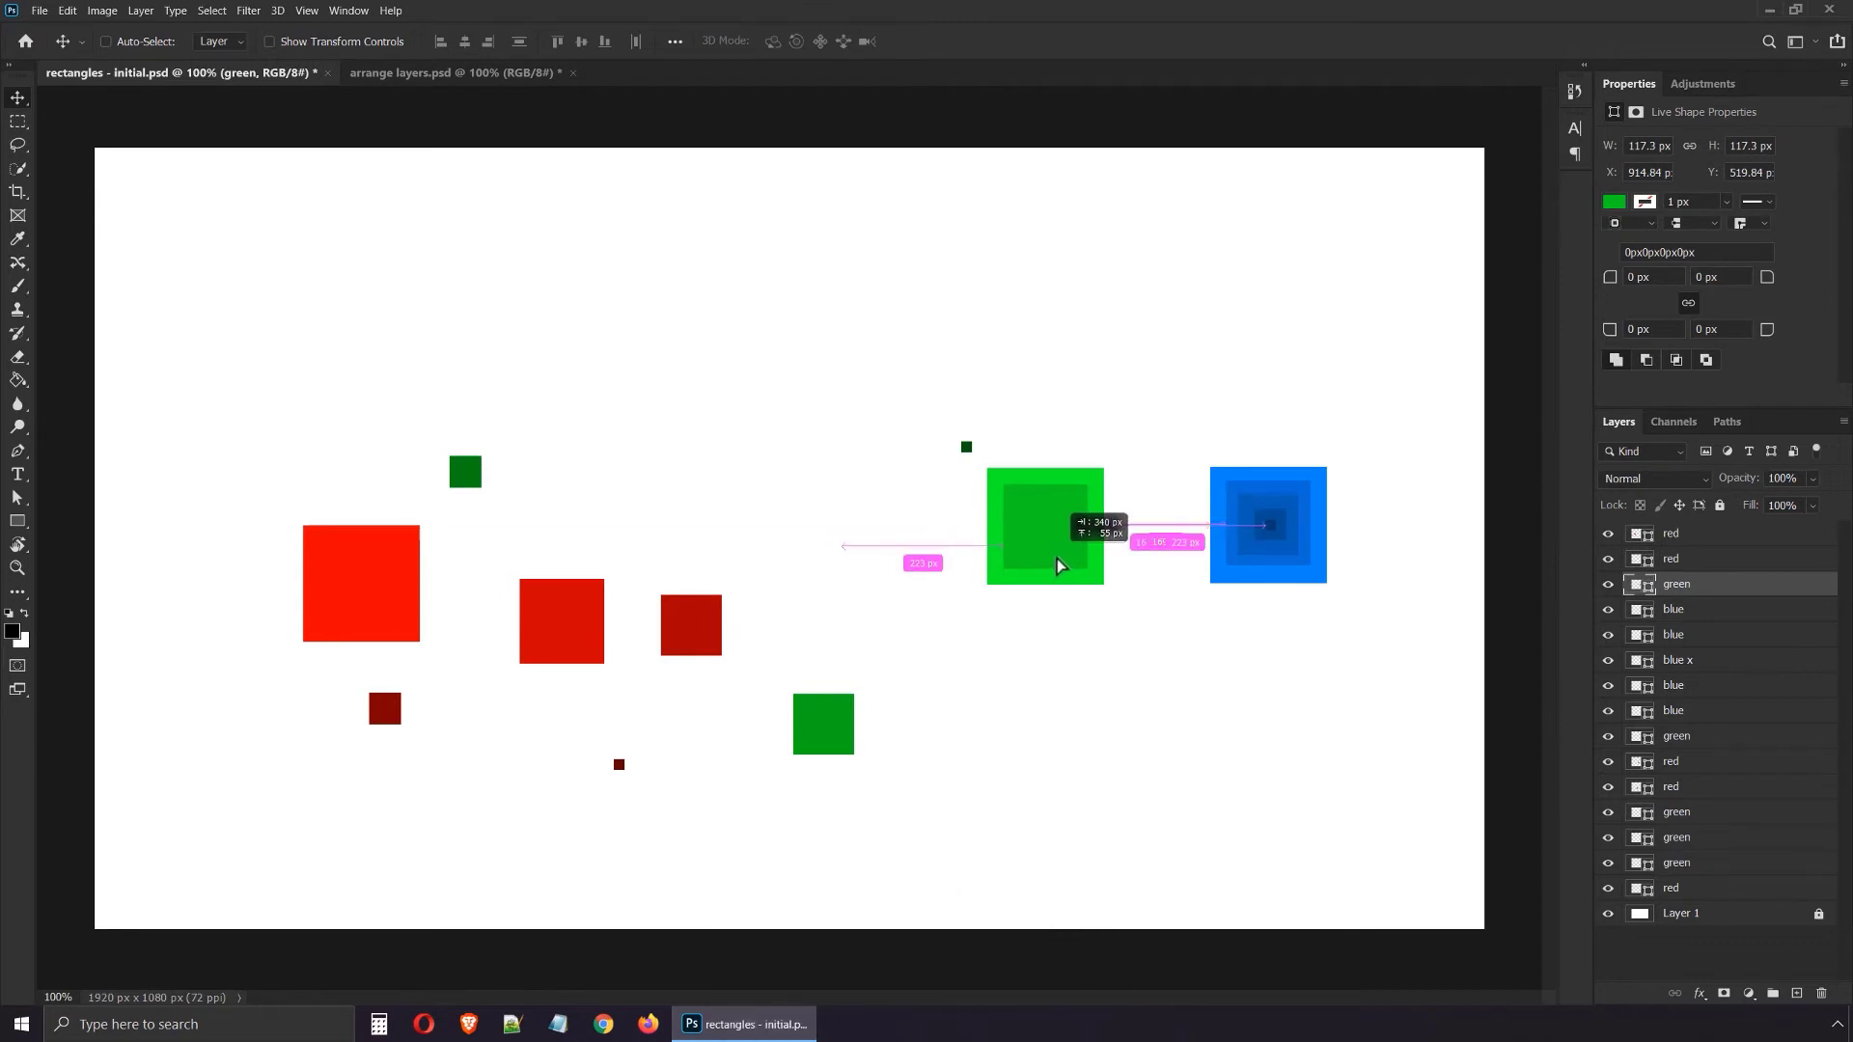
drag(830, 724, 1119, 516)
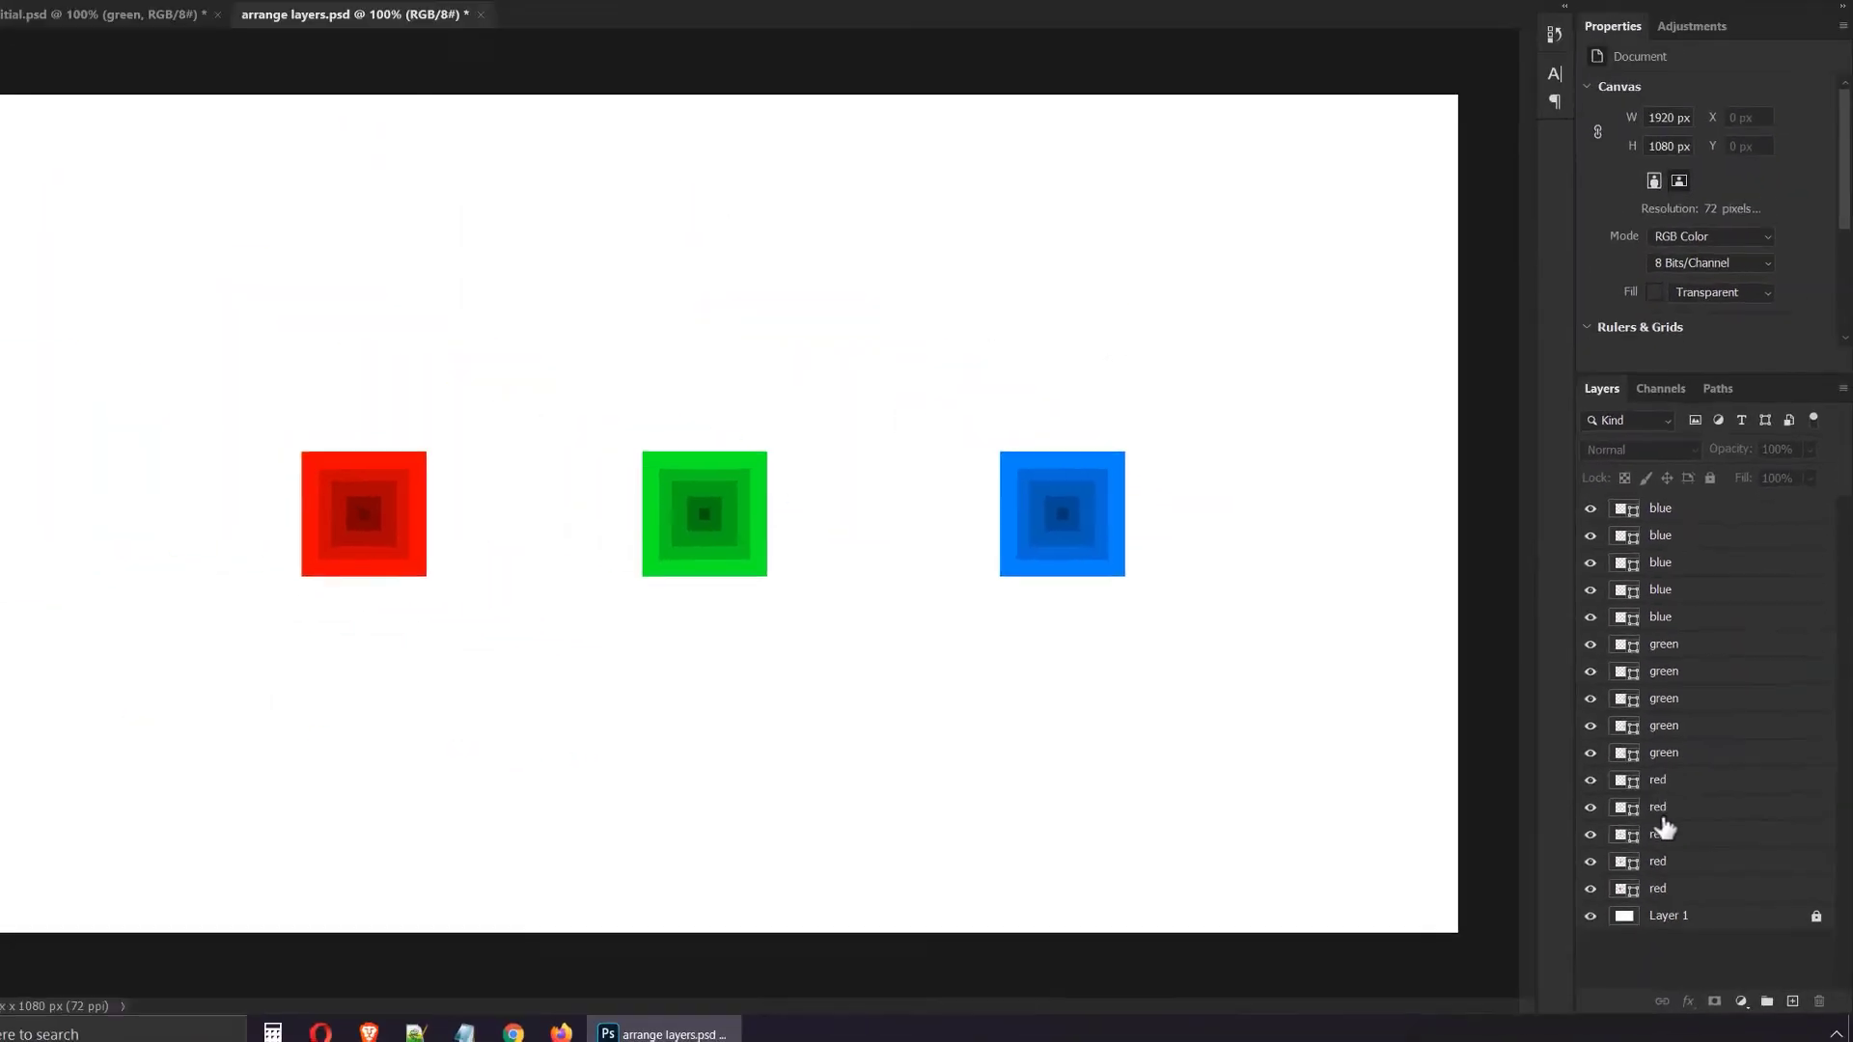
- Raise a green layer beside the others and move the small dark-green square into the green stack
click(303, 72)
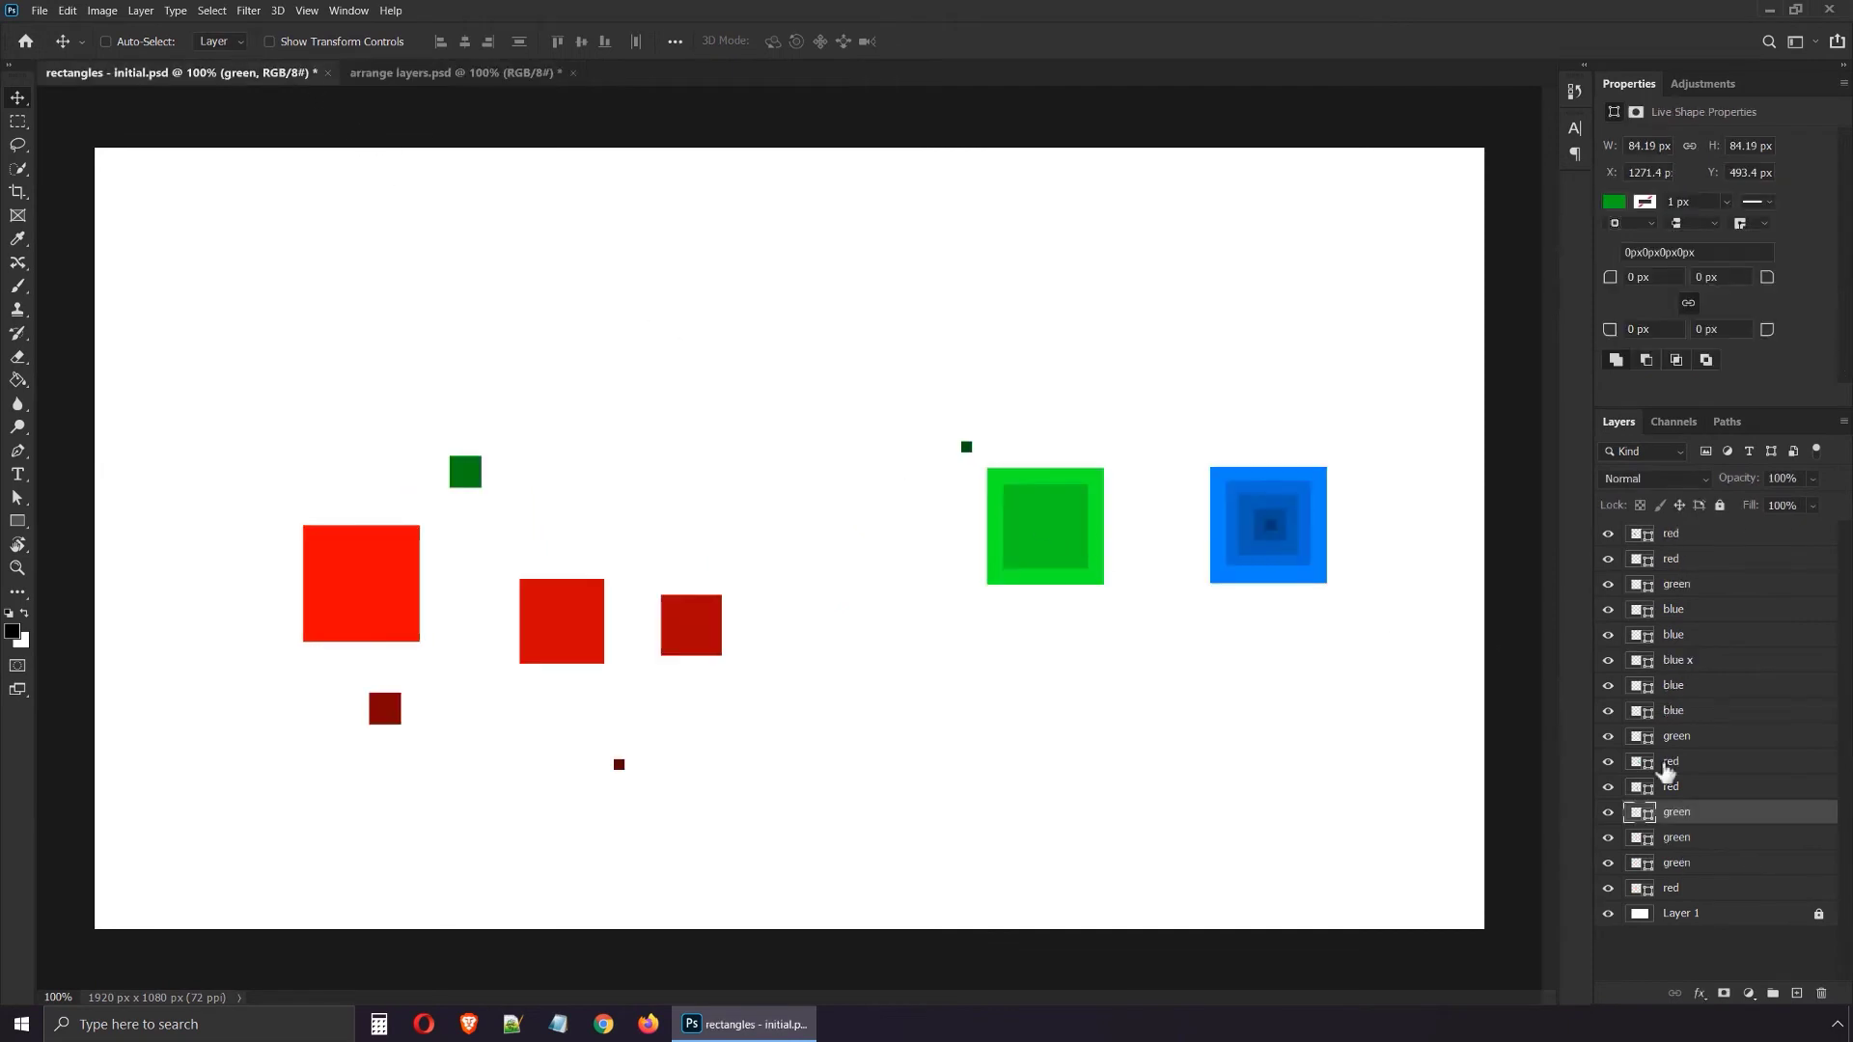
drag(1682, 815, 1688, 582)
drag(1090, 531, 1093, 521)
drag(467, 472, 1045, 522)
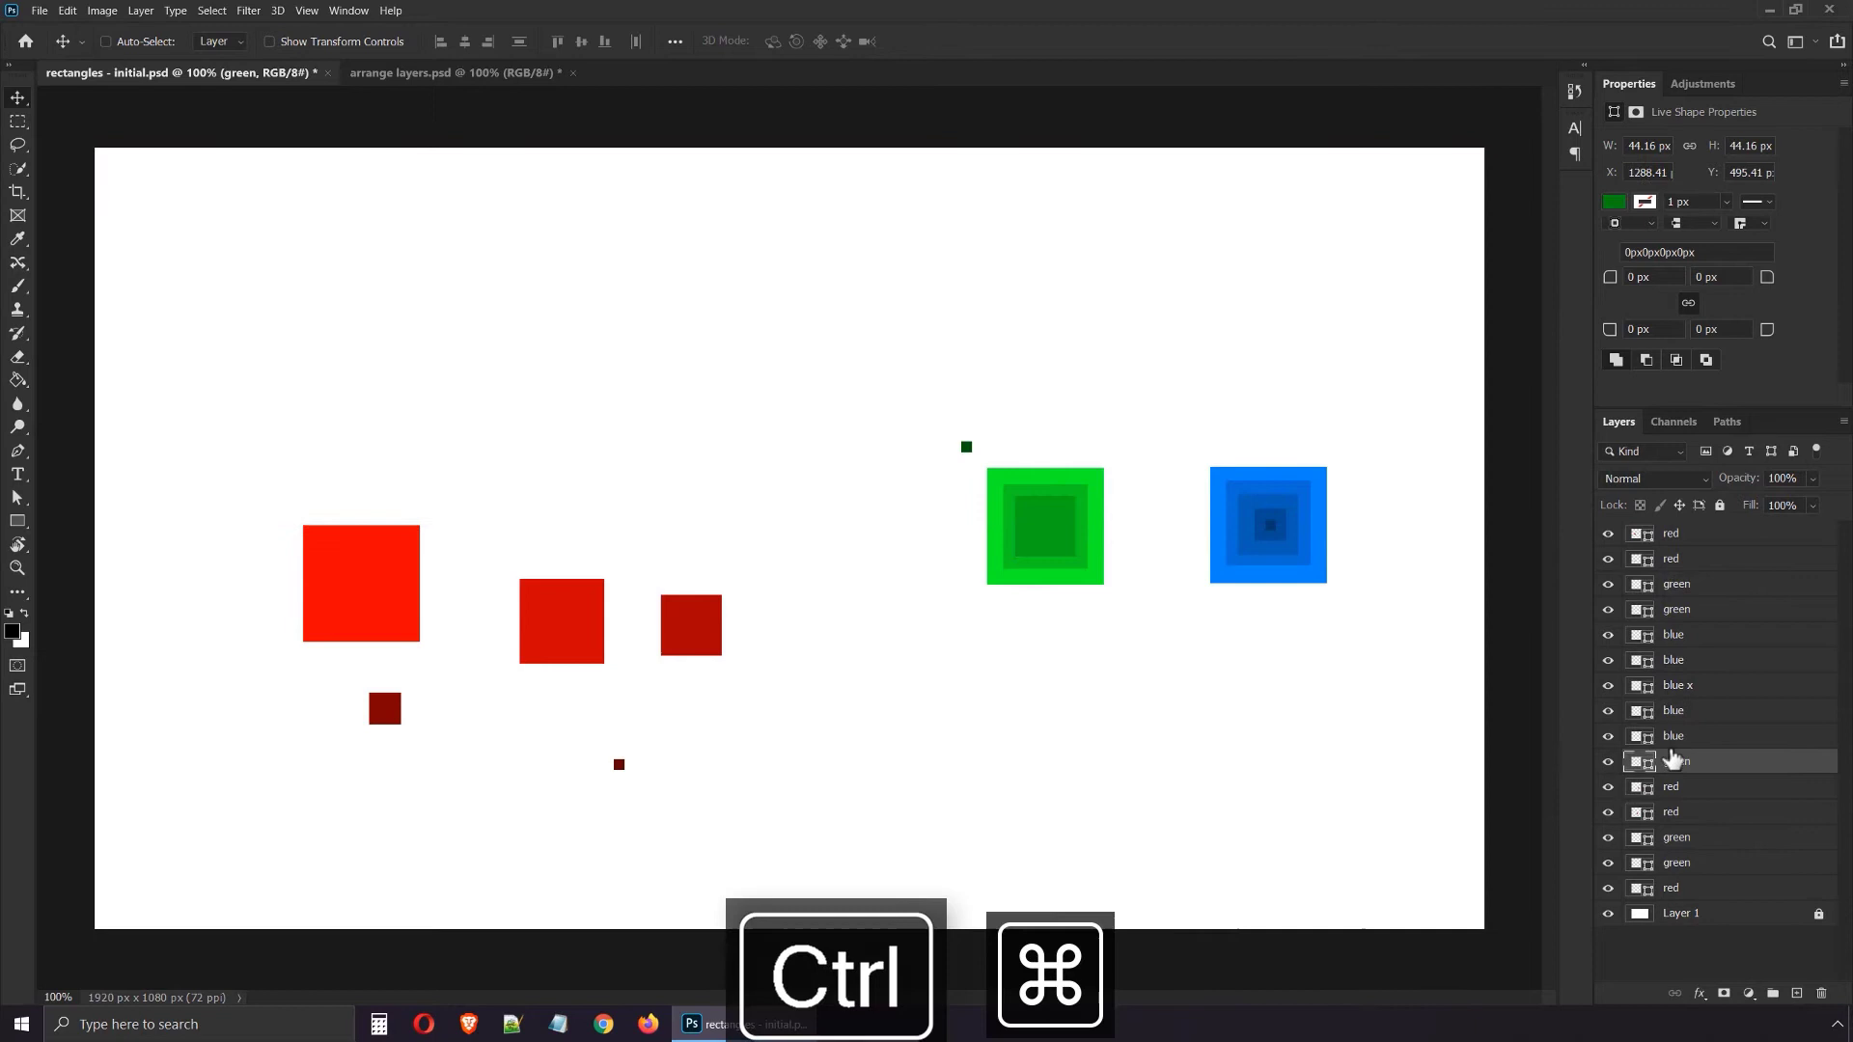
drag(1699, 766, 1745, 598)
drag(1064, 534, 1045, 529)
- Raise the smallest green square's layer with the others and centre it in the green stack
key(ctrl)
ctrl+click(1043, 525)
drag(1708, 865, 1679, 572)
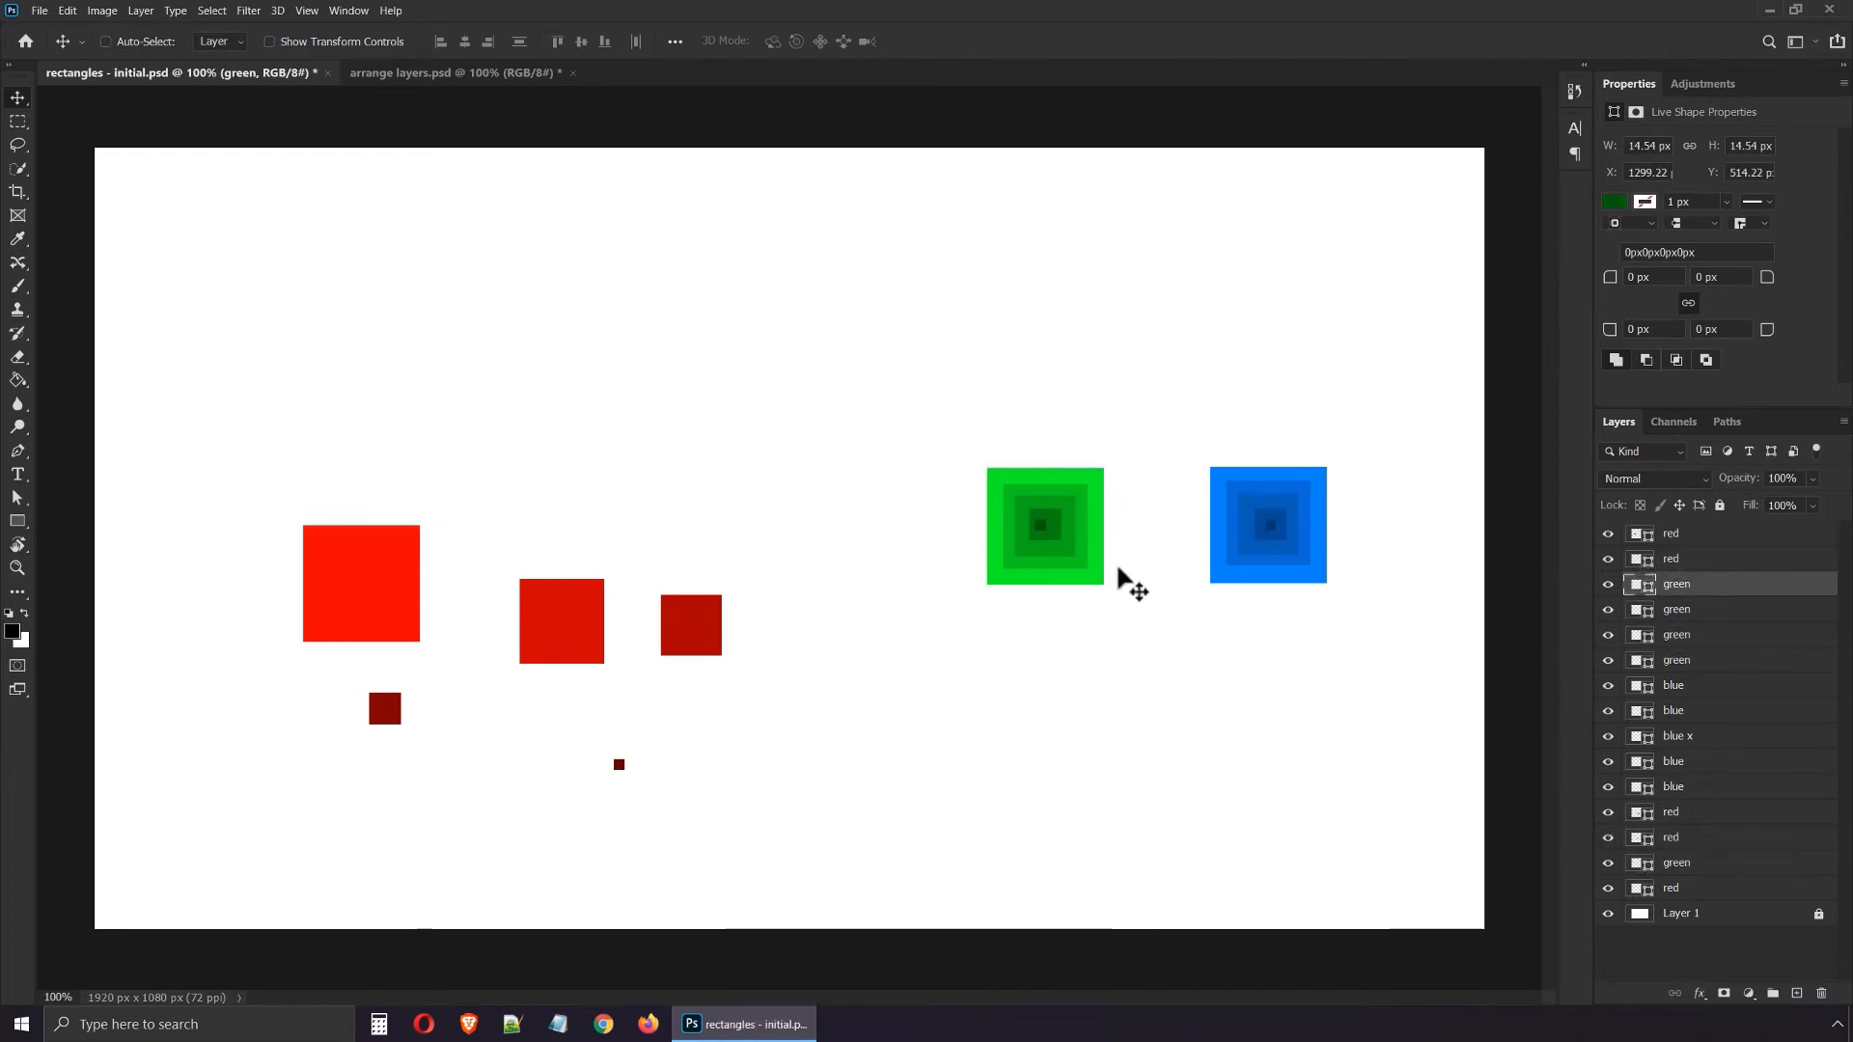
drag(1062, 522, 1066, 518)
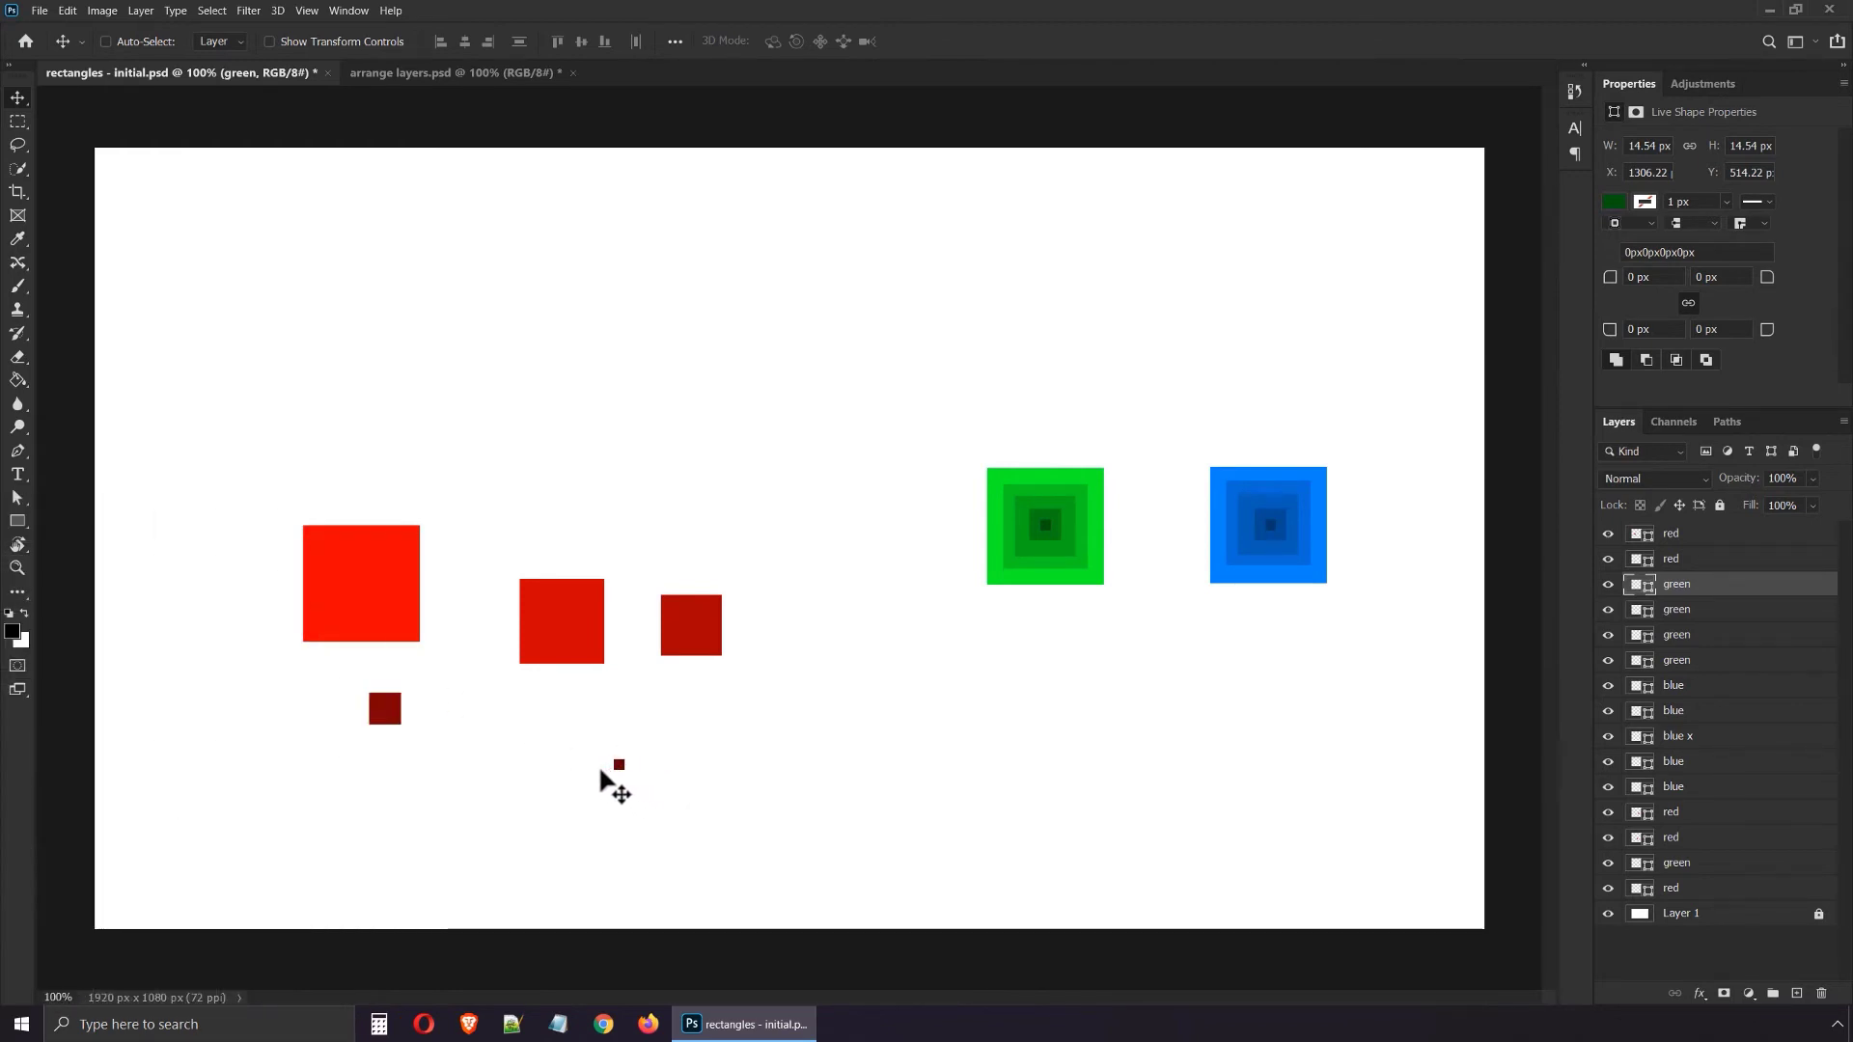
click(1768, 919)
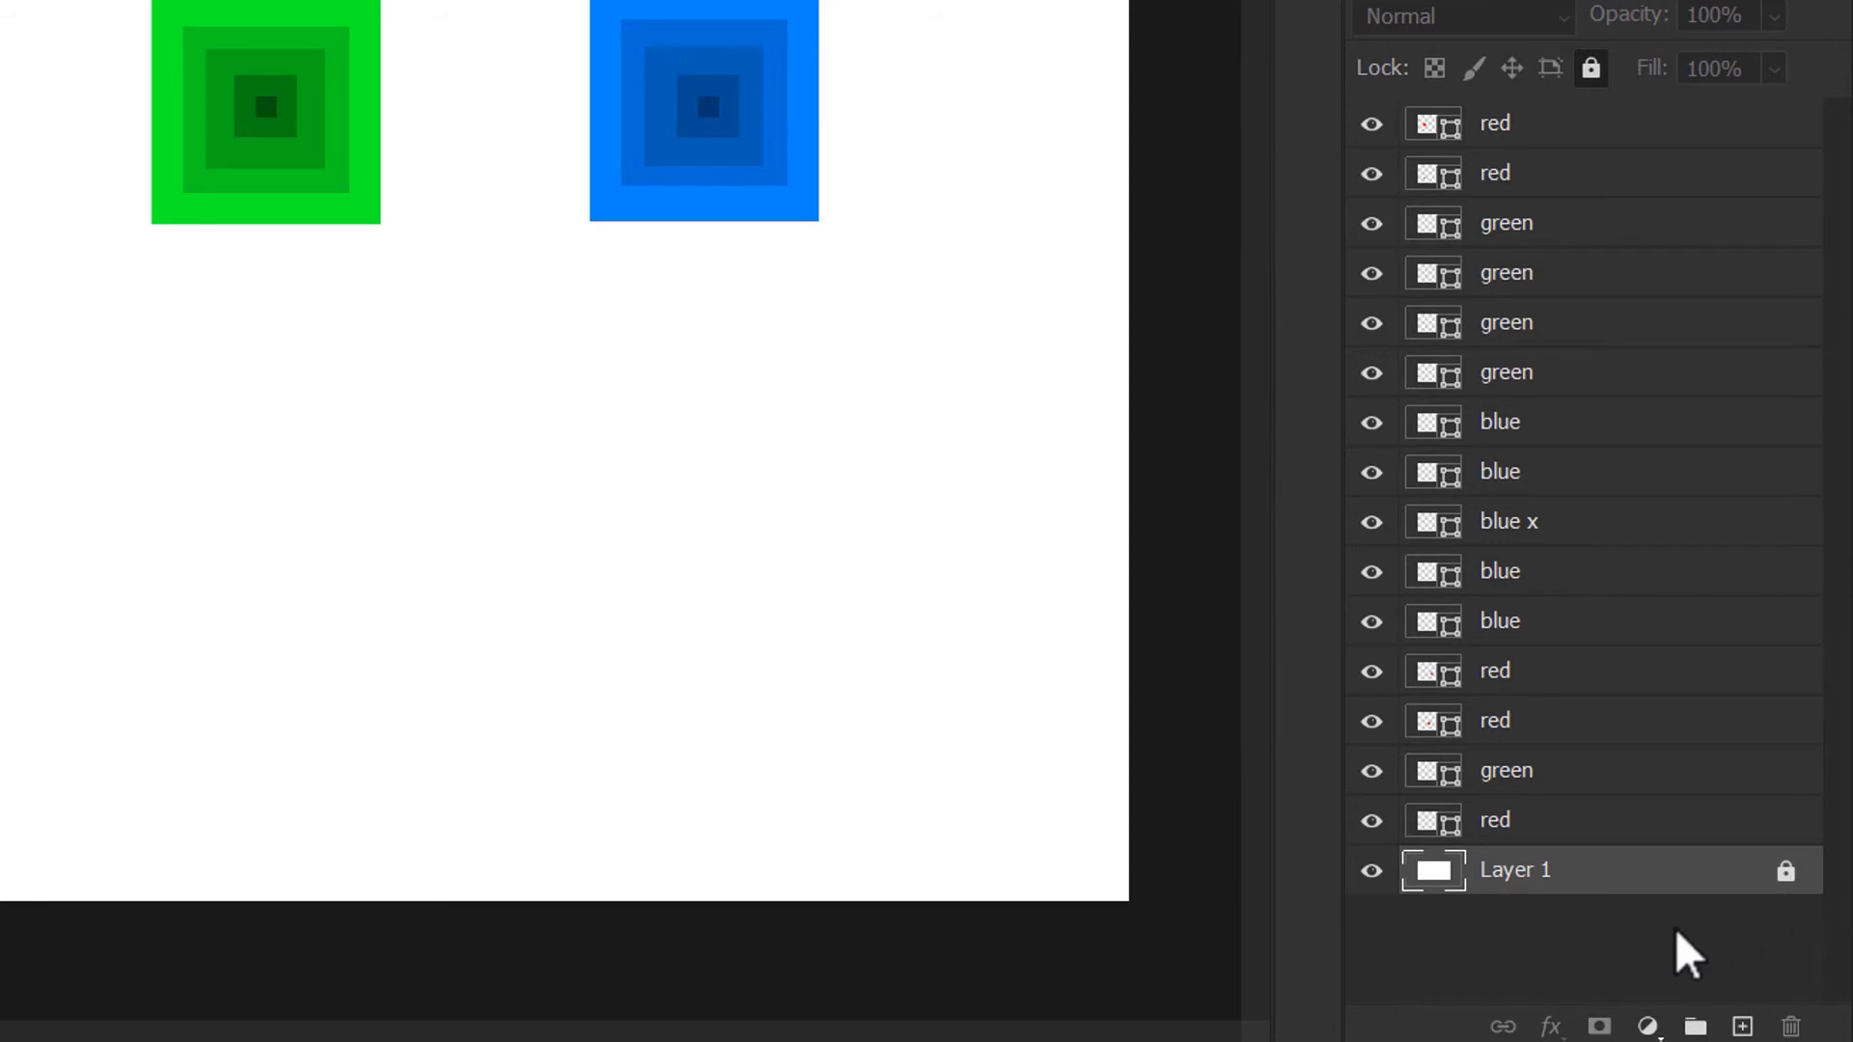
click(1590, 67)
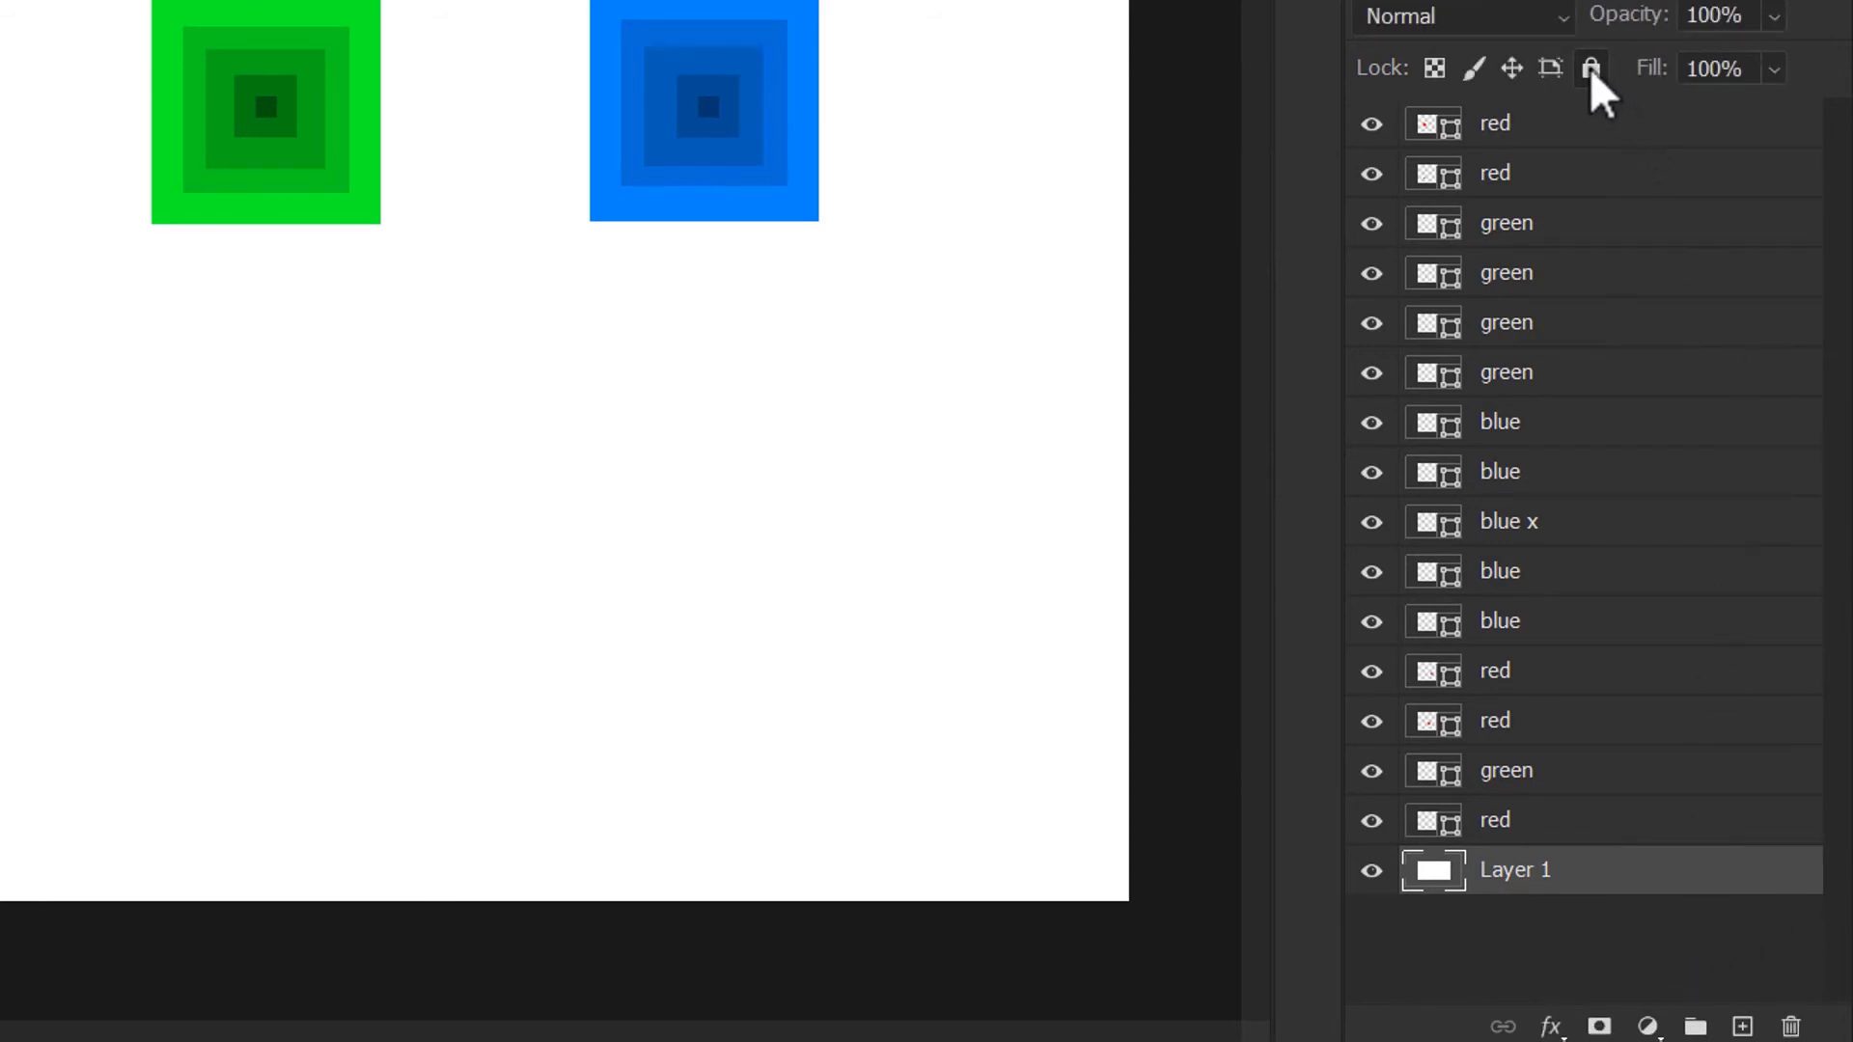
click(1593, 70)
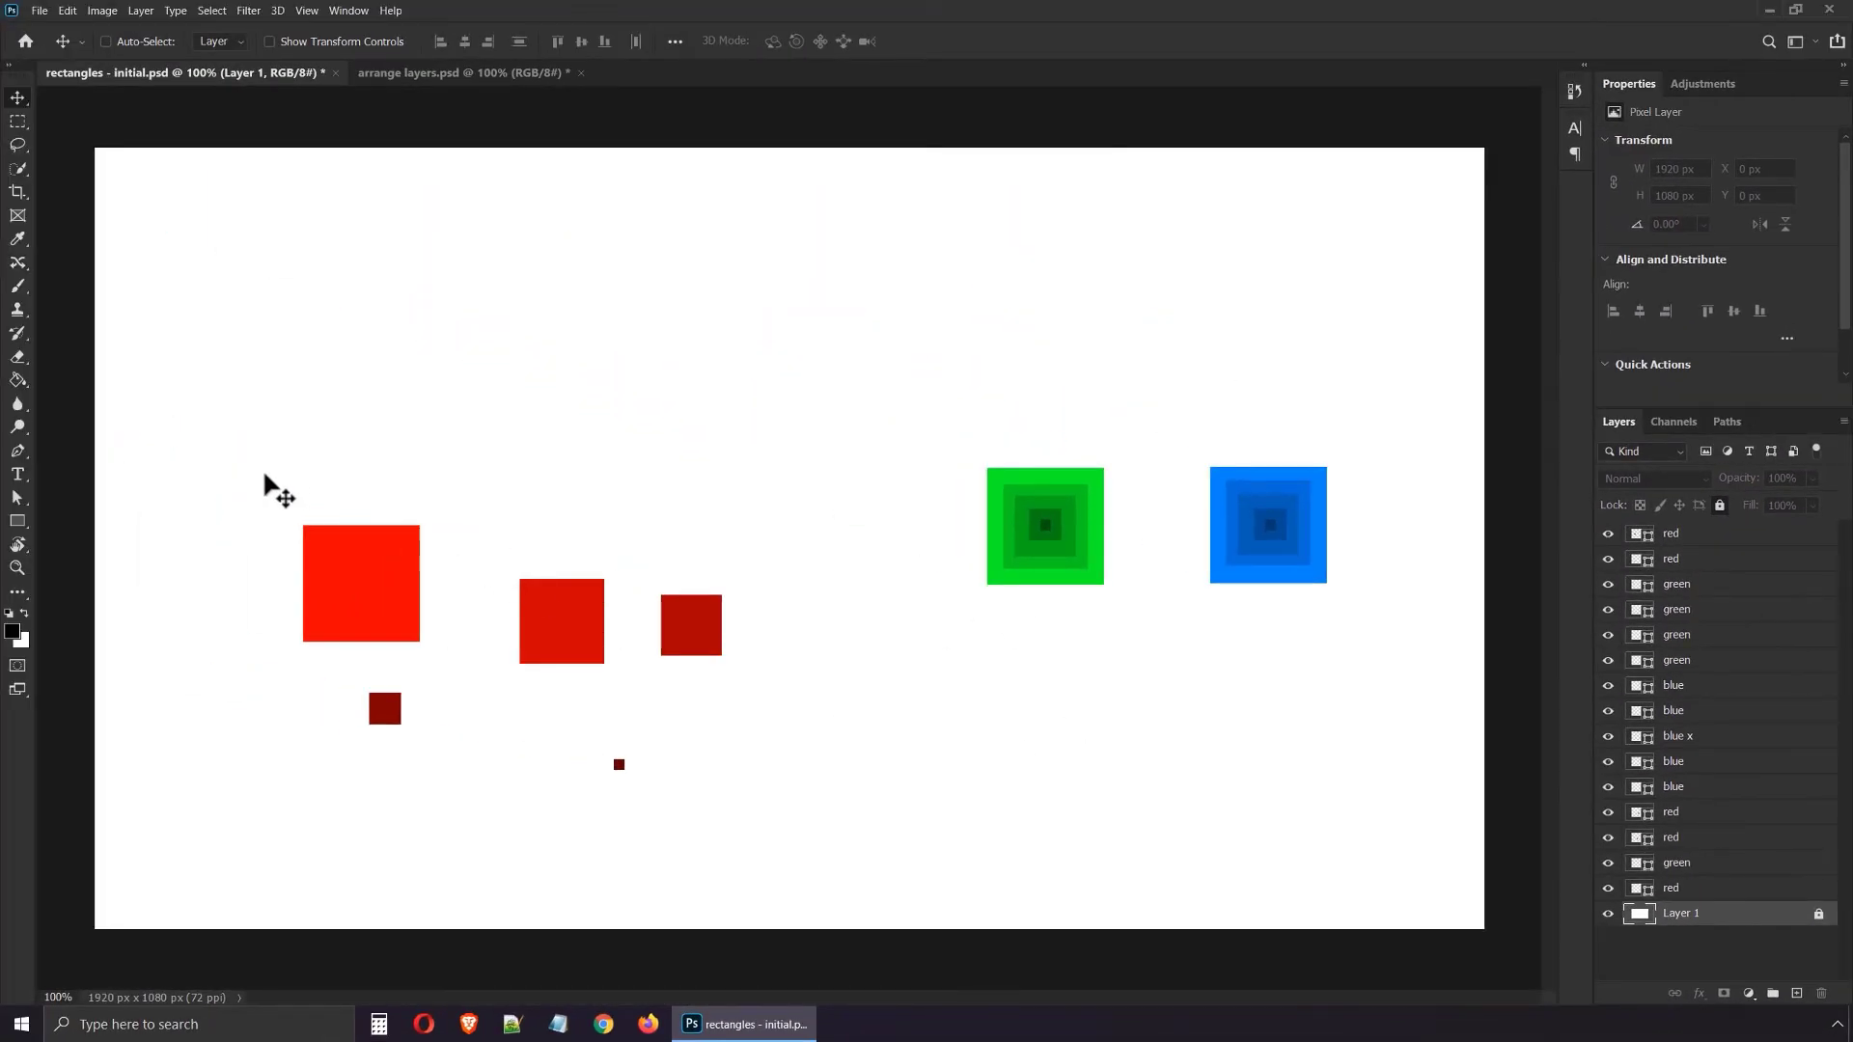
- Shift the red squares up and left, then raise the stray green layer beside the other greens
key(ctrl)
drag(232, 434, 744, 811)
drag(554, 633, 513, 560)
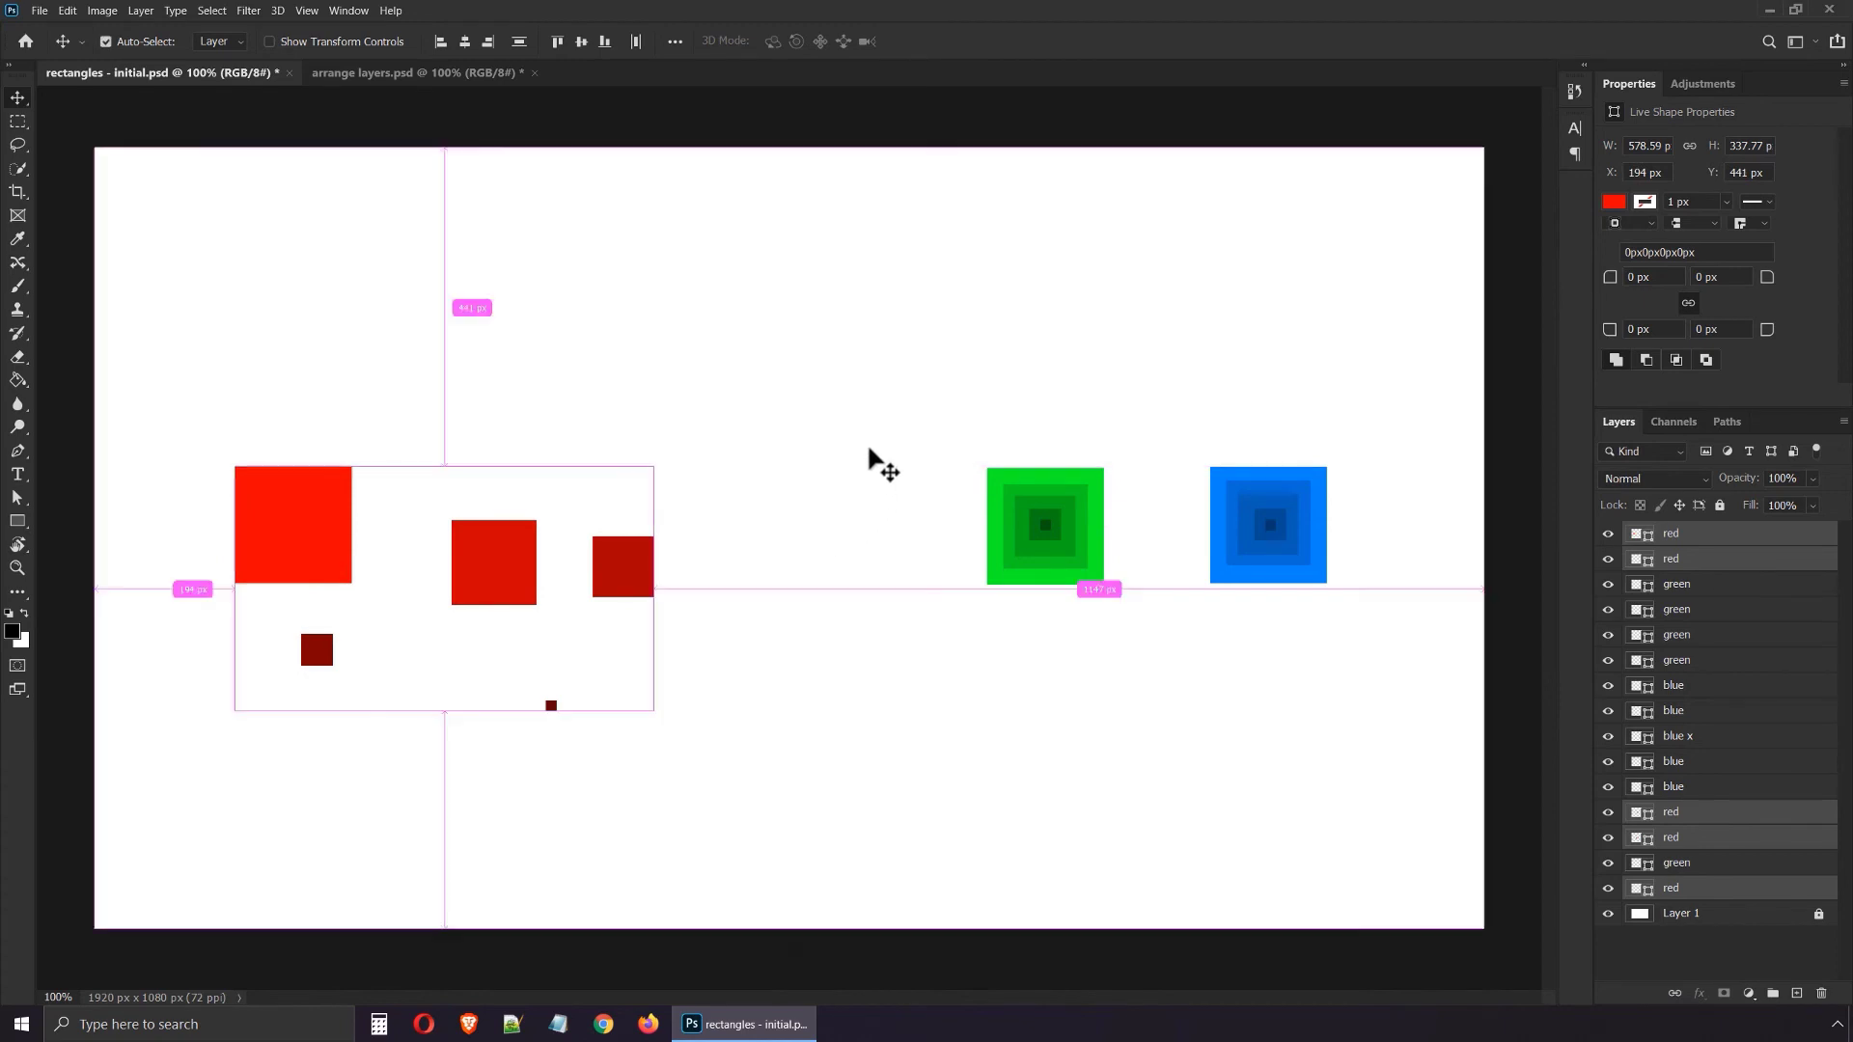
drag(856, 376, 917, 536)
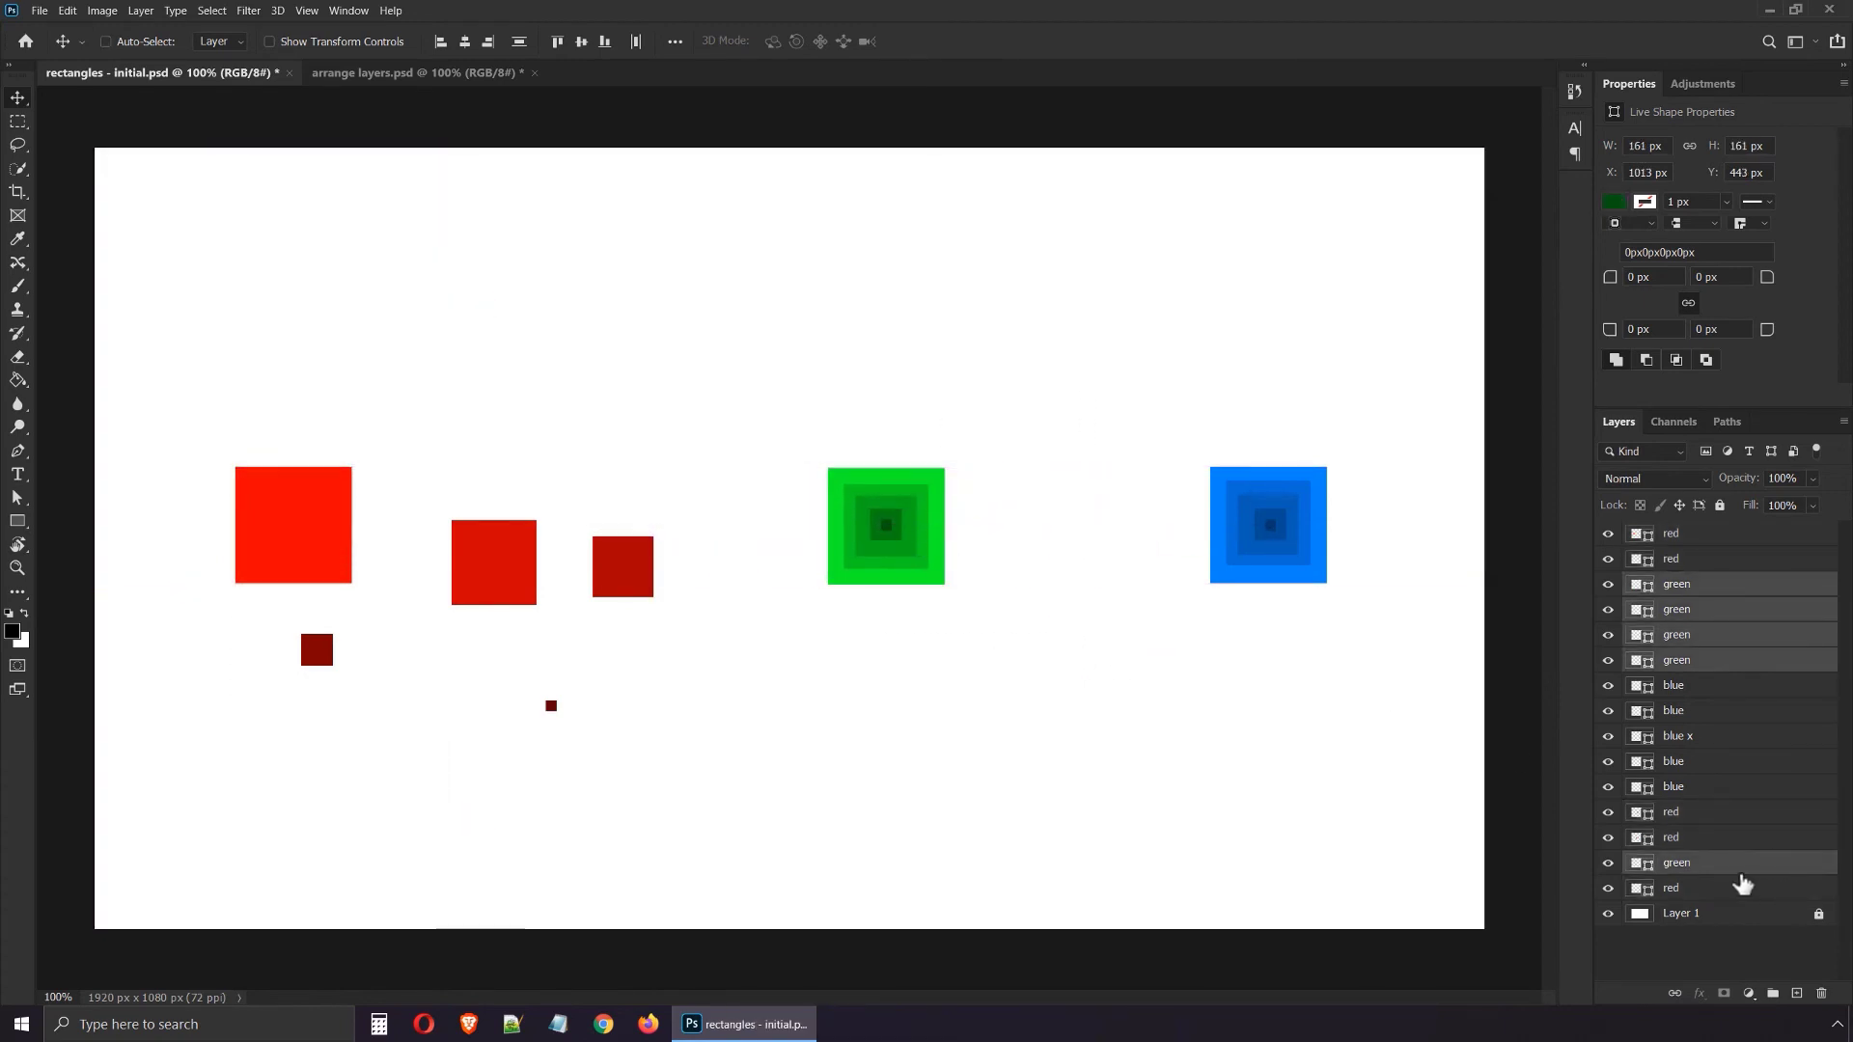
drag(1710, 872, 1725, 678)
- Marquee-select the three smaller red squares and move them closer together
key(ctrl)
drag(693, 469, 529, 719)
mouse_move(510, 534)
mouse_down()
mouse_move(509, 576)
mouse_move(628, 641)
mouse_move(512, 539)
mouse_up()
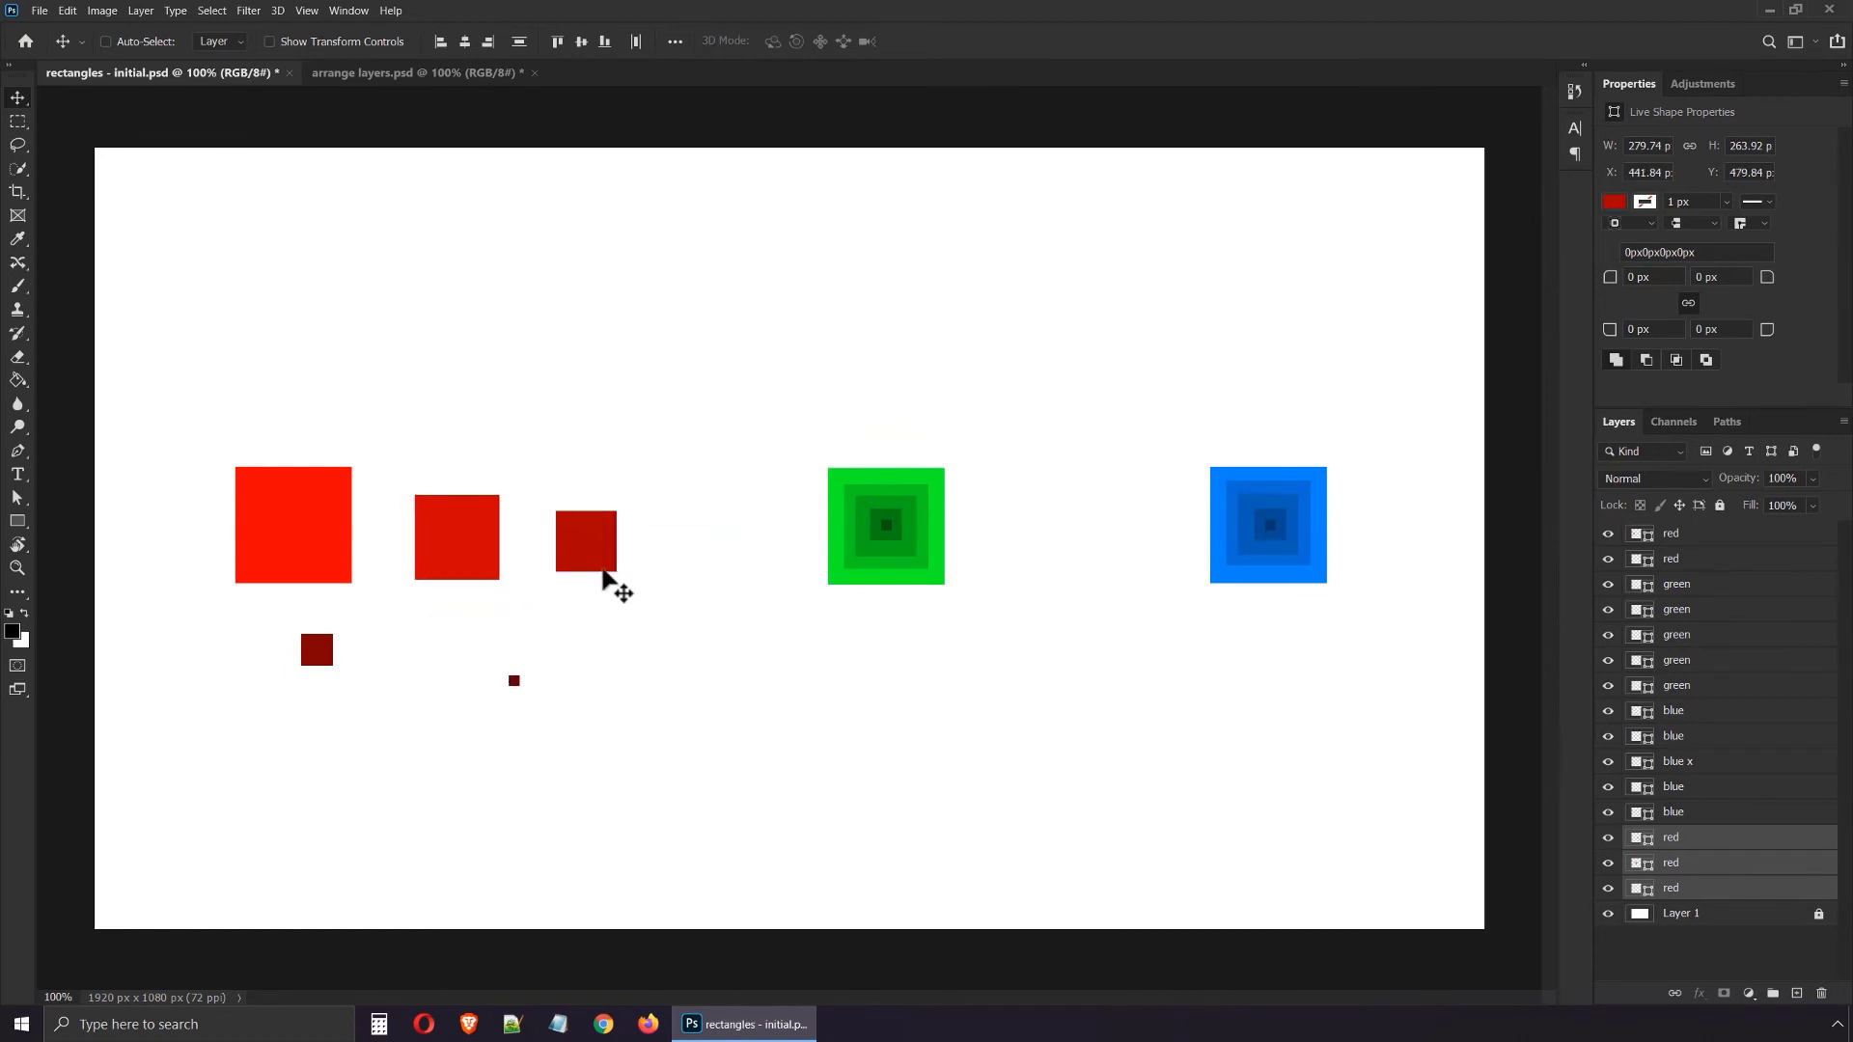
- Nest the middle and next smaller red squares in the large red one, raising their layers to the top
ctrl+click(325, 523)
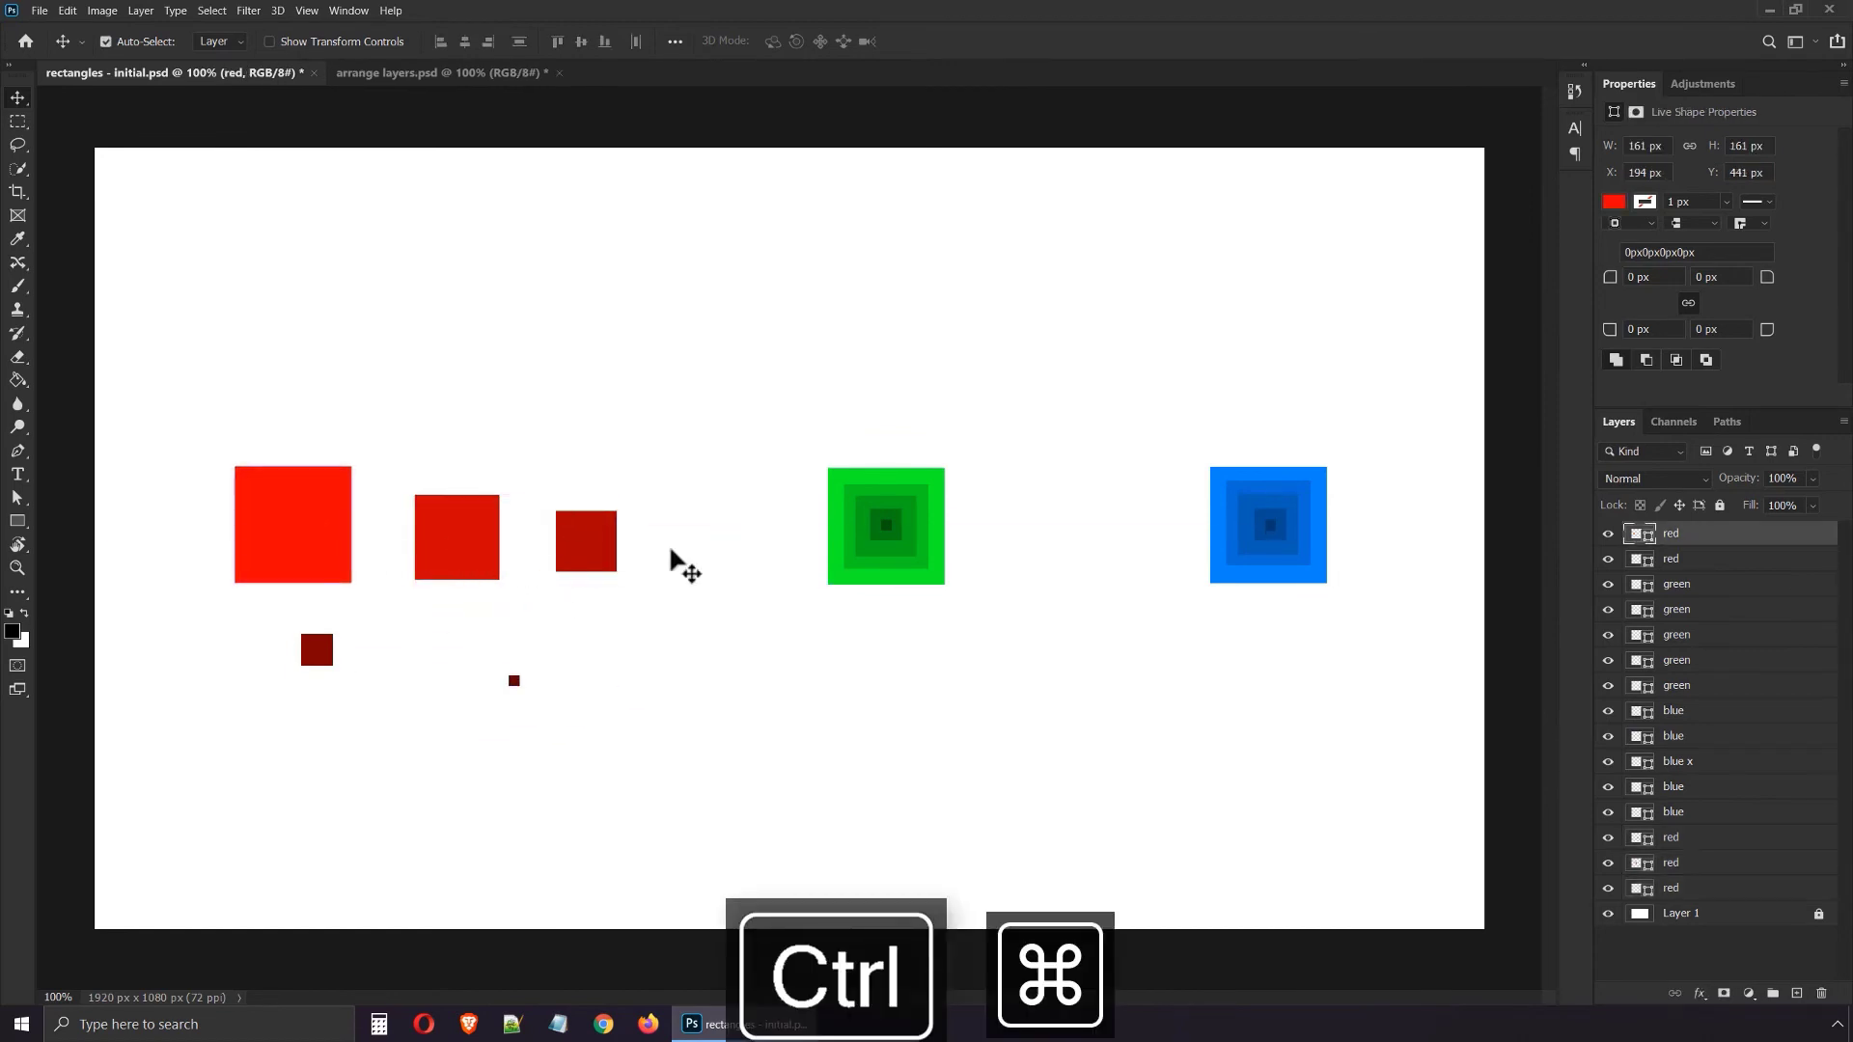
ctrl+click(459, 550)
drag(459, 550, 293, 536)
drag(1689, 846, 1705, 533)
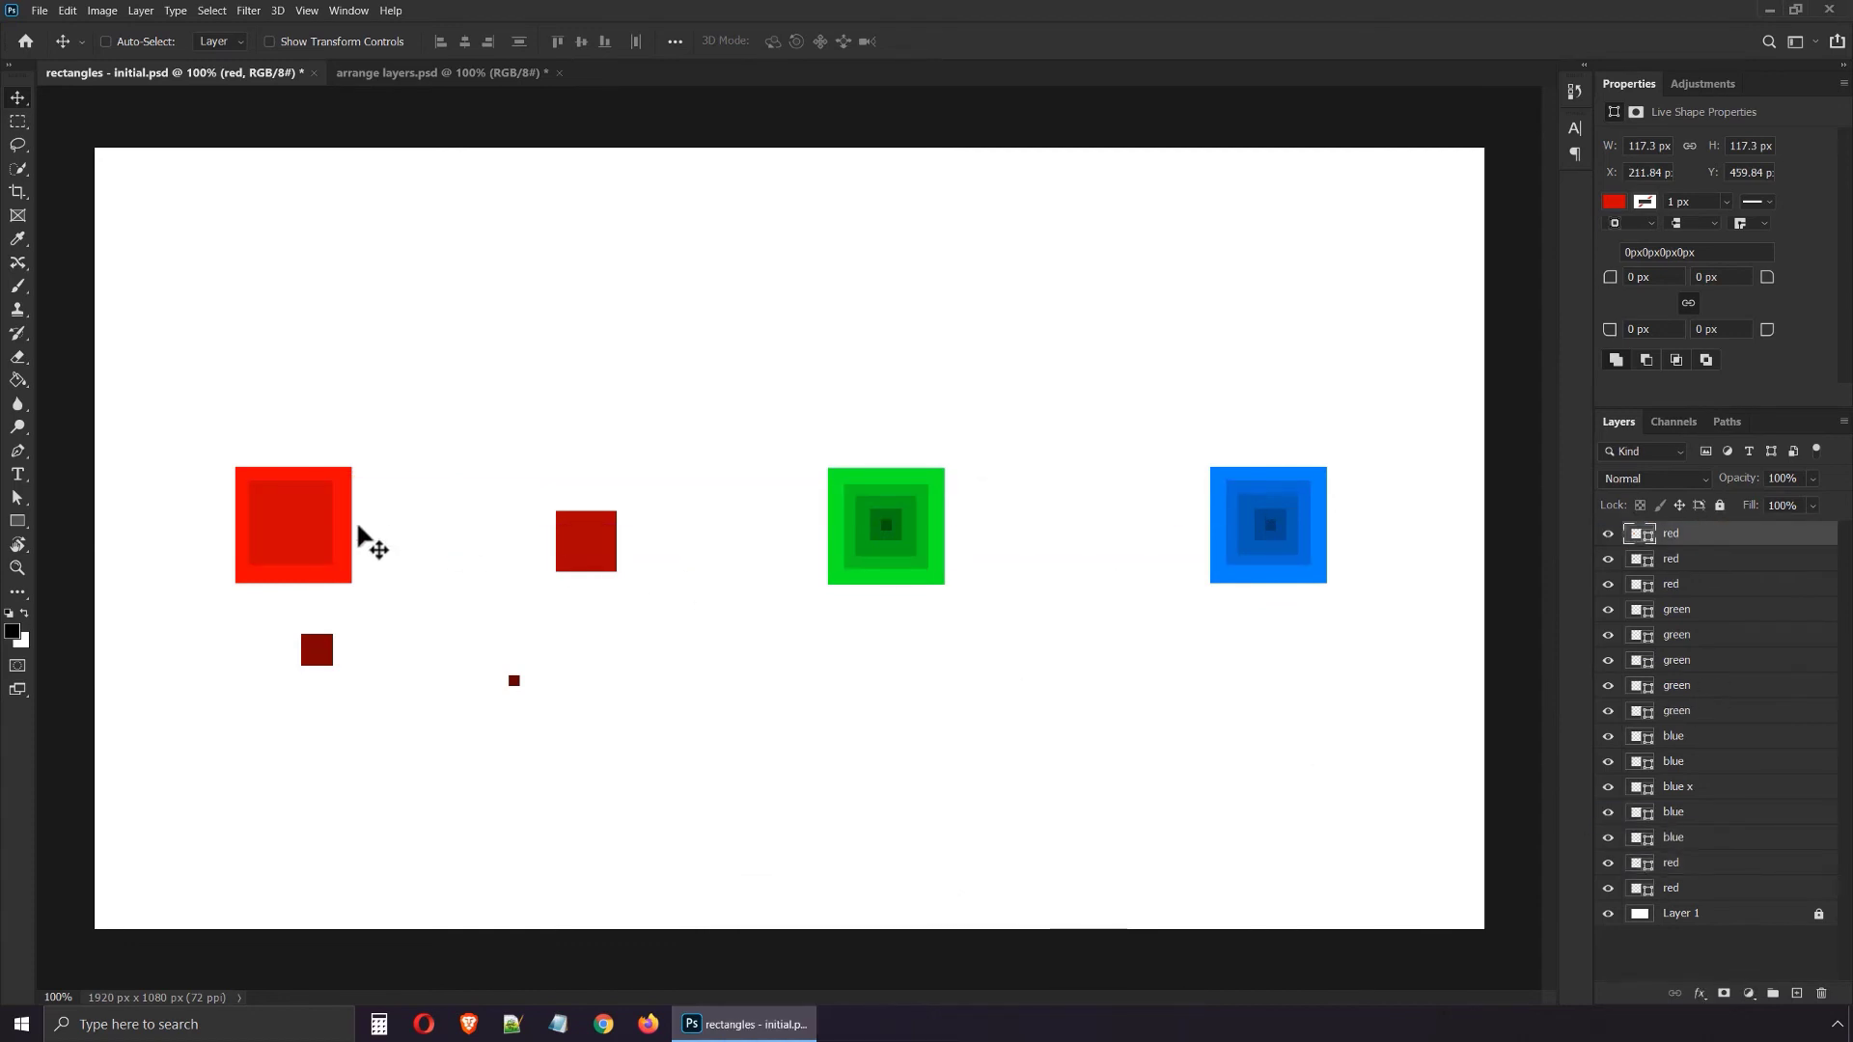
ctrl+click(570, 564)
drag(569, 565, 281, 552)
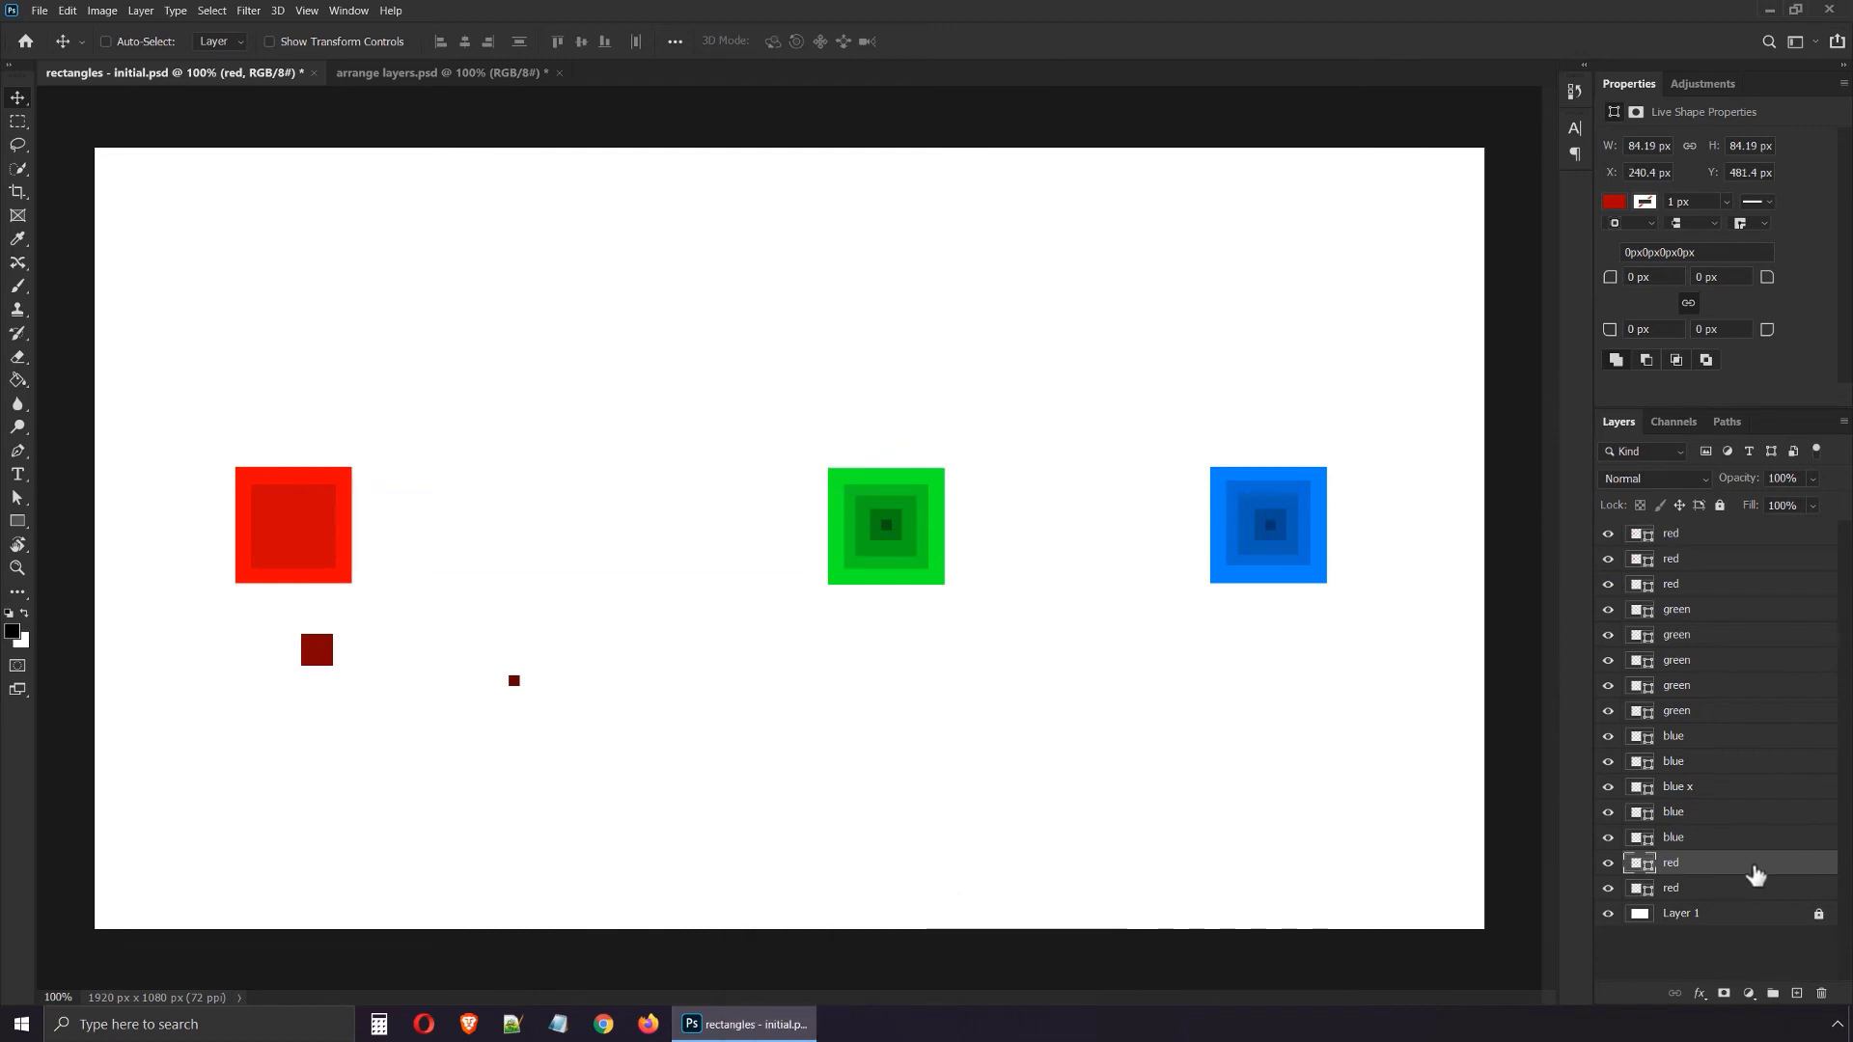
drag(1758, 867, 1695, 529)
drag(283, 529, 276, 533)
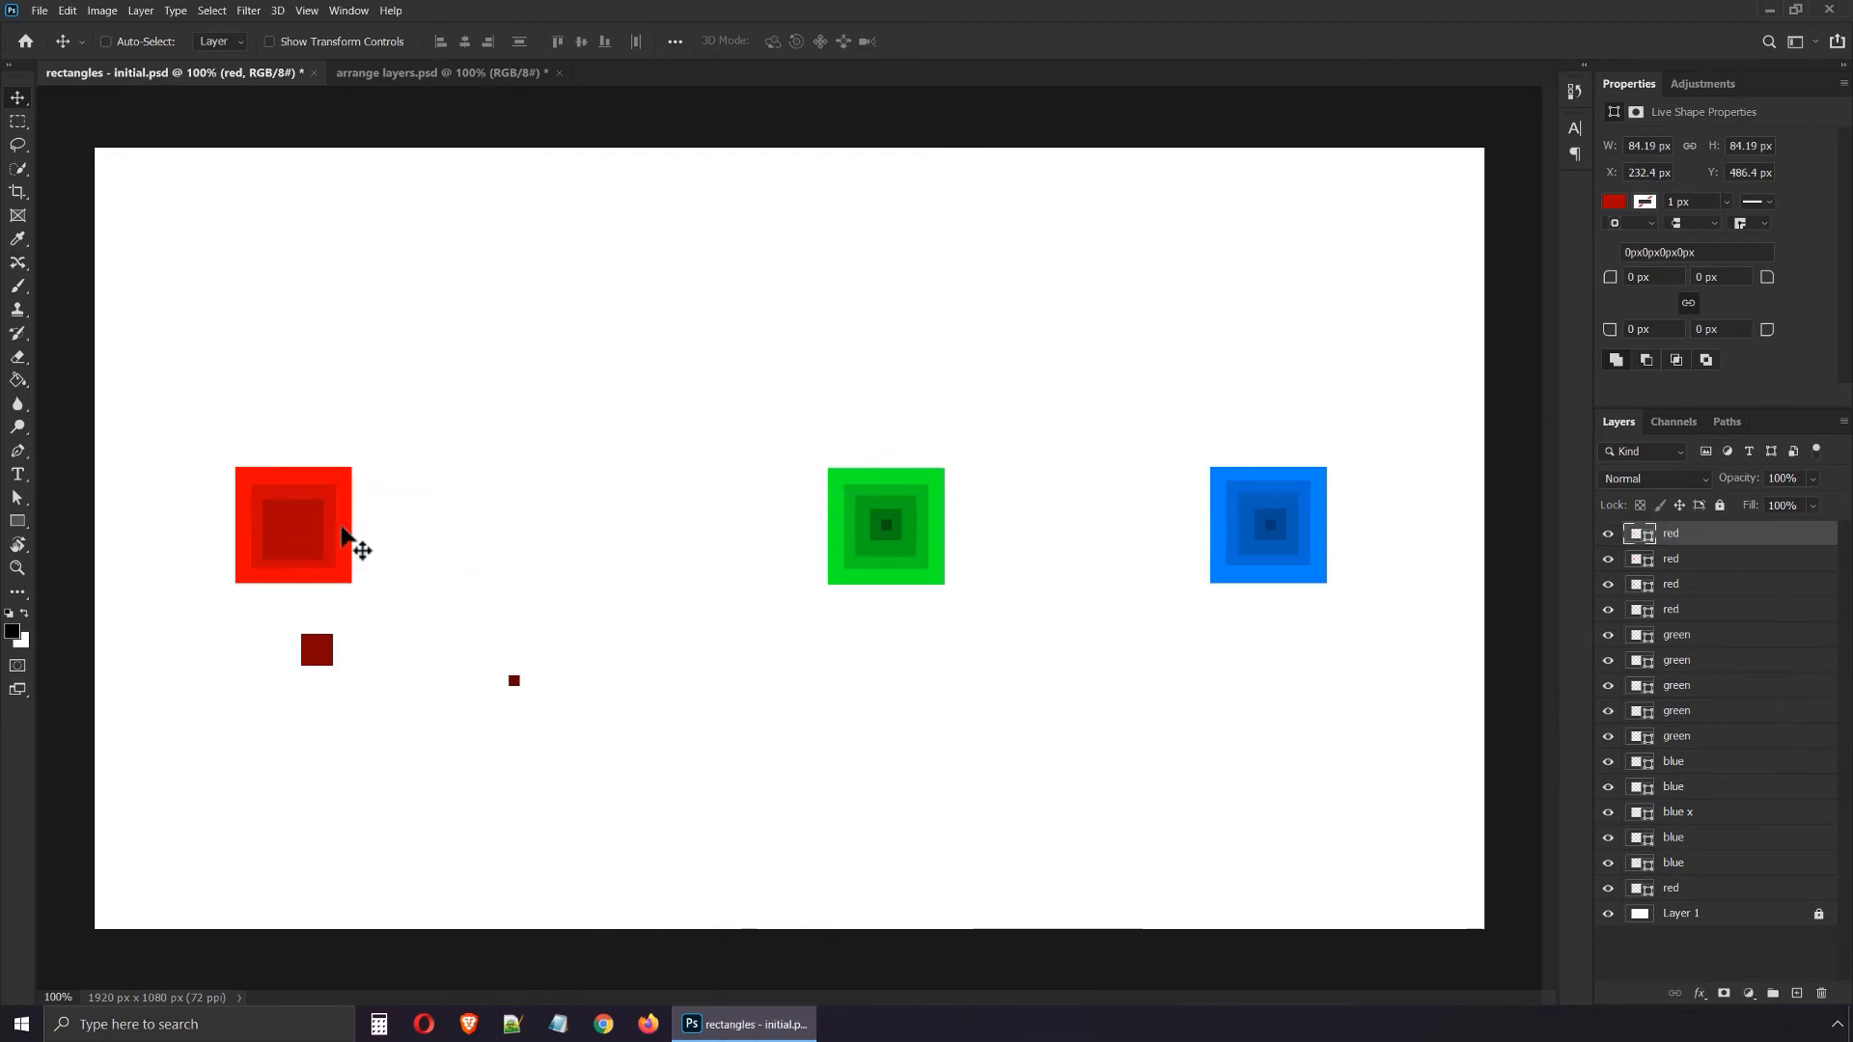
- Centre the two dark-red squares in the red stack, raise their layers, and select all five red layers
drag(319, 651, 295, 533)
drag(1700, 623, 1699, 529)
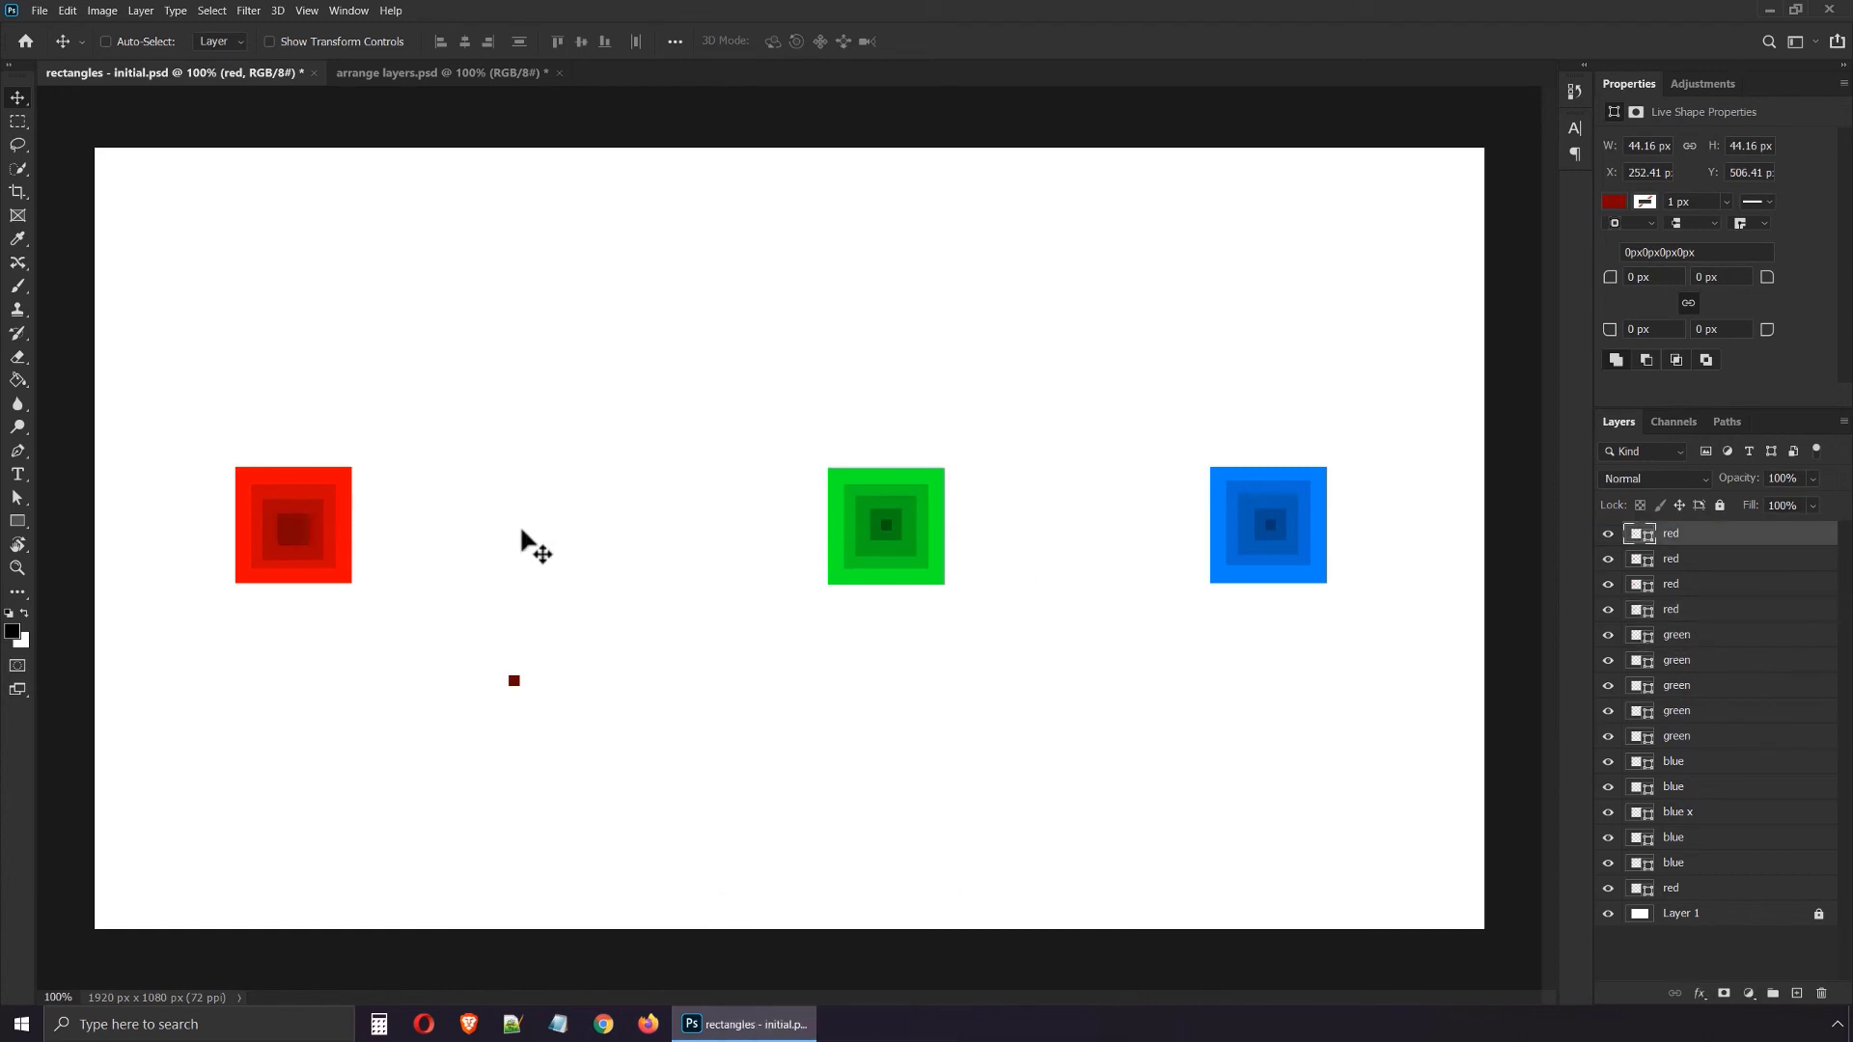
drag(299, 529, 299, 532)
drag(525, 677, 307, 527)
drag(1687, 897, 1667, 536)
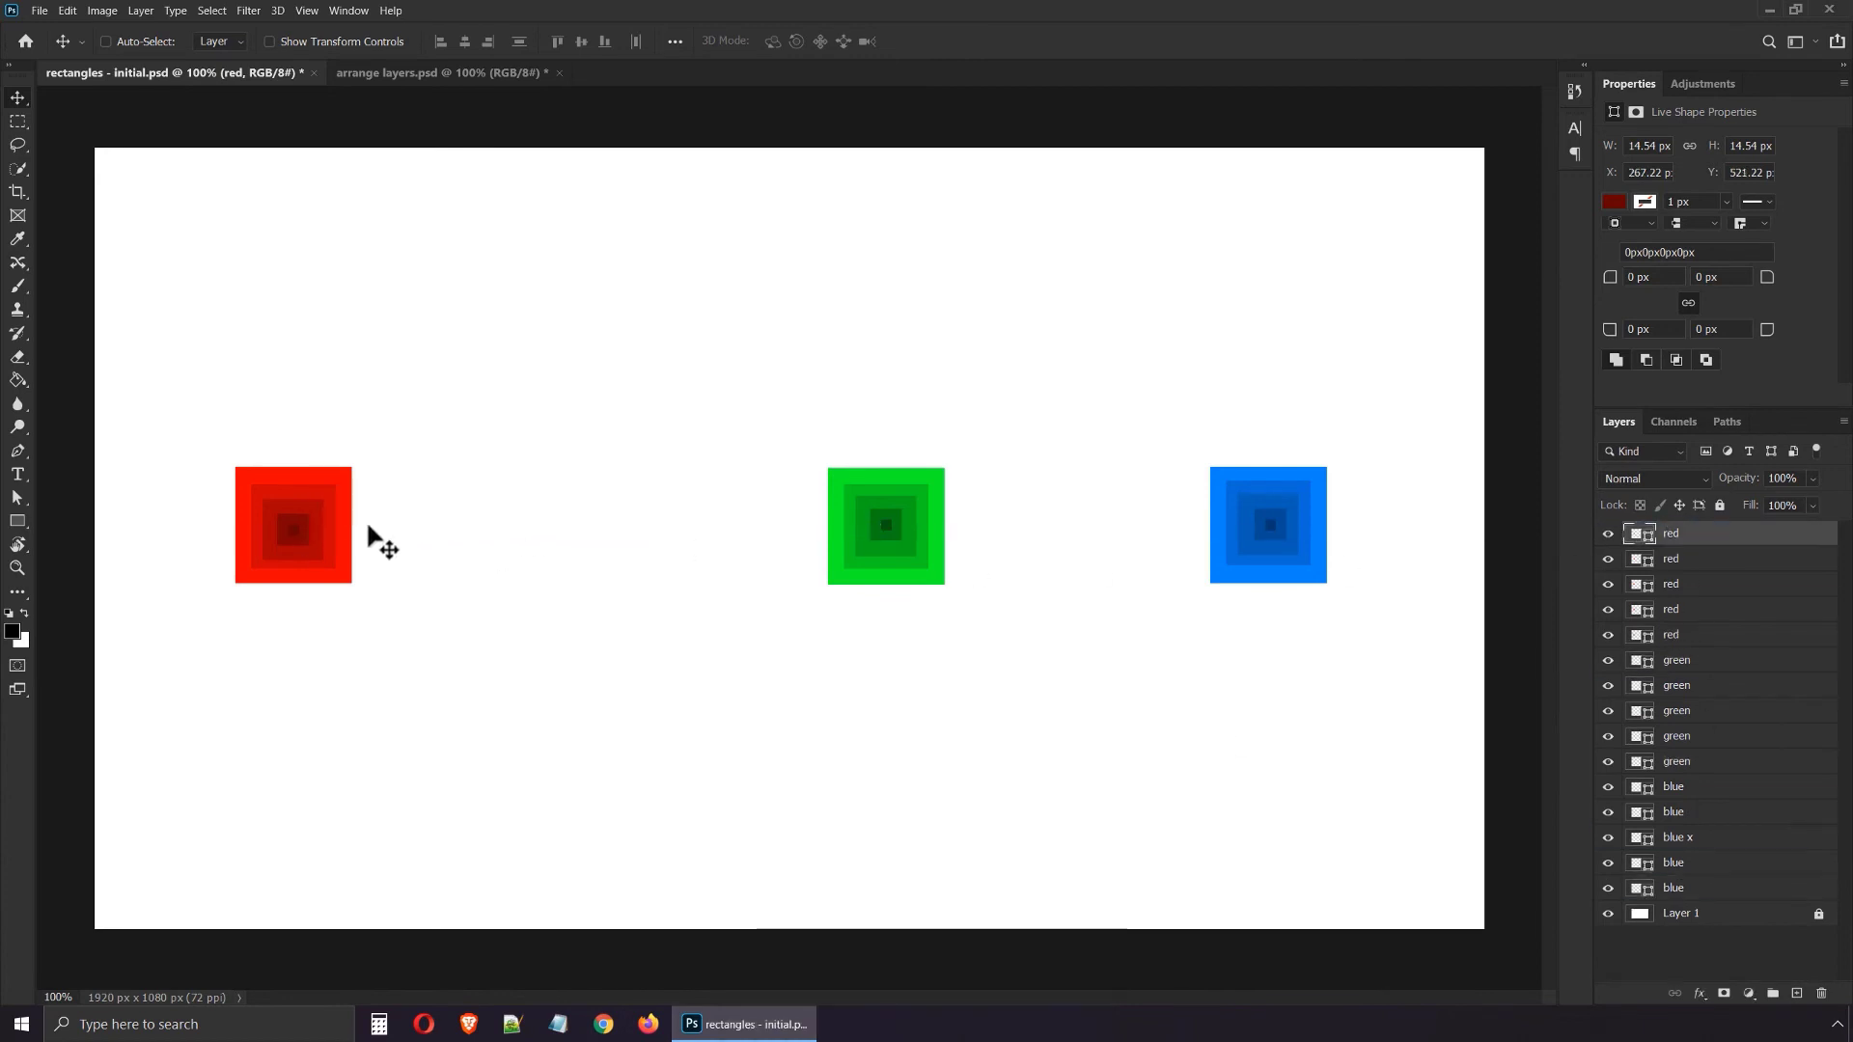
key(ctrl)
drag(169, 376, 512, 683)
- Move the red stack right toward the green stack, then nudge the innermost blue square left to centre it
drag(467, 579, 646, 512)
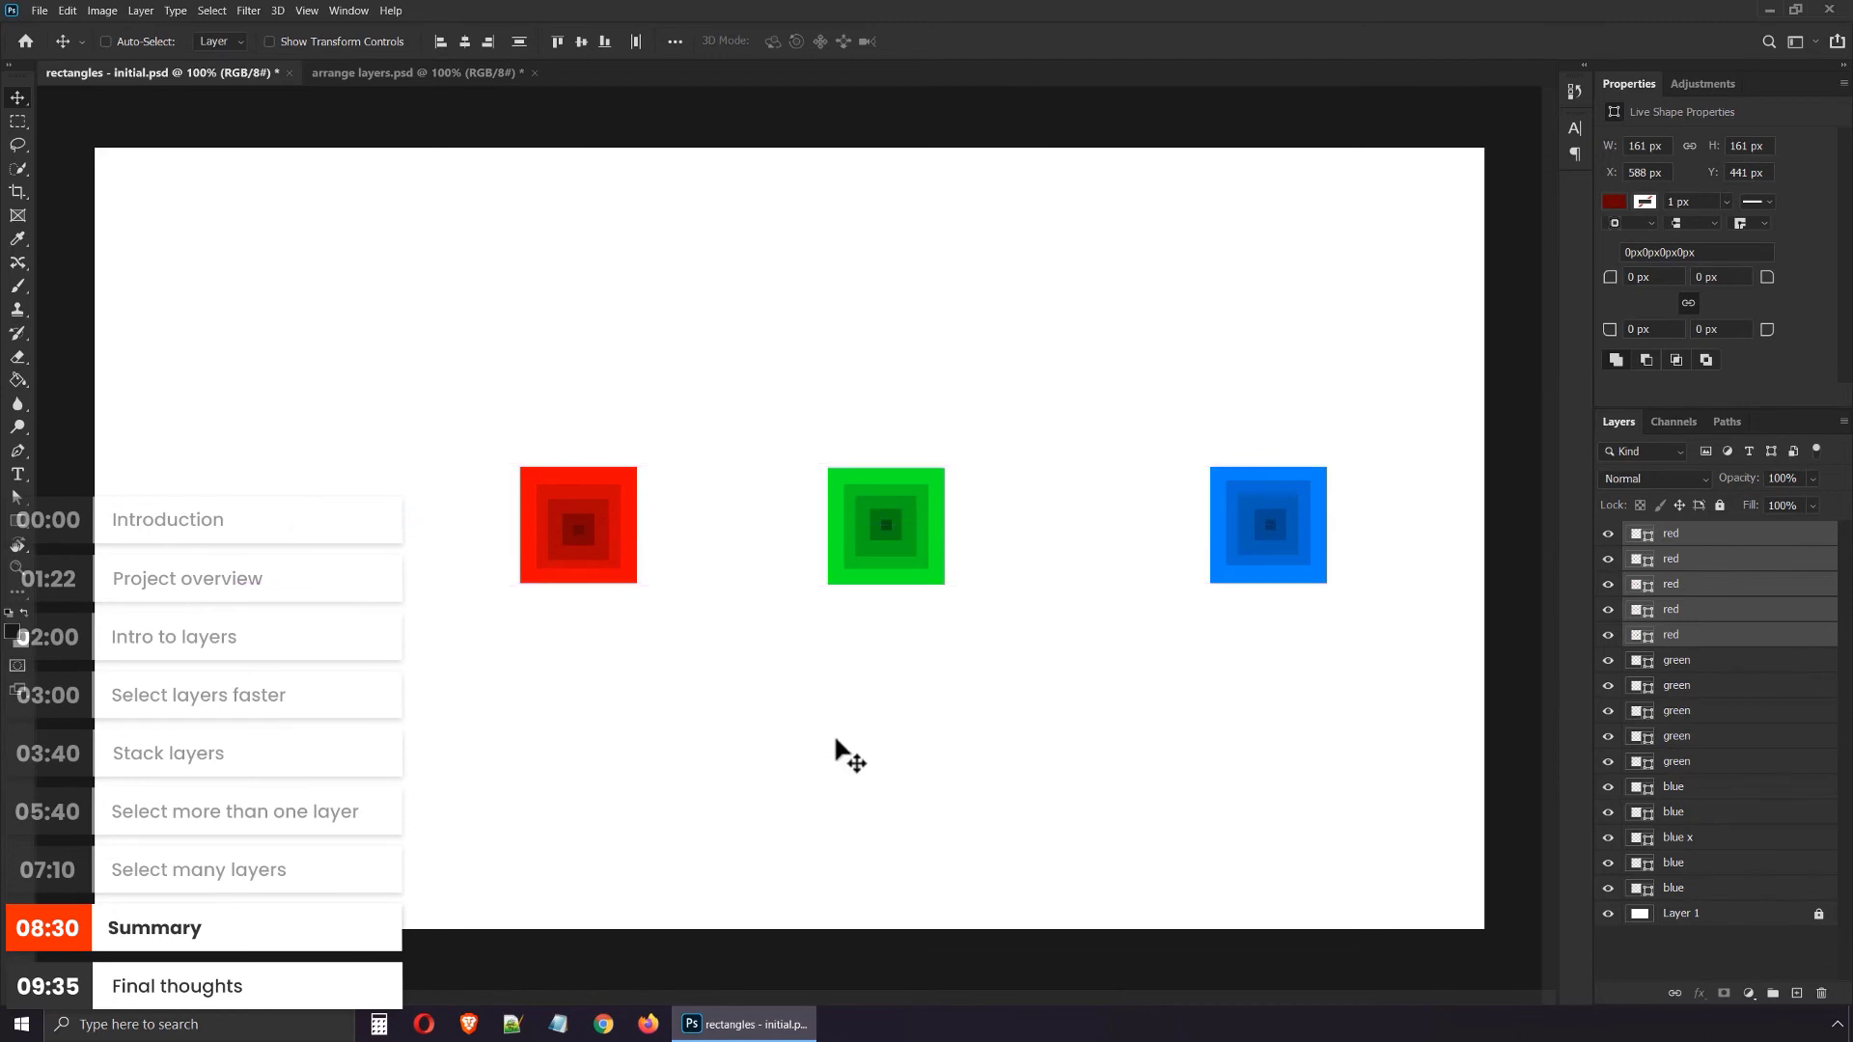
click(155, 45)
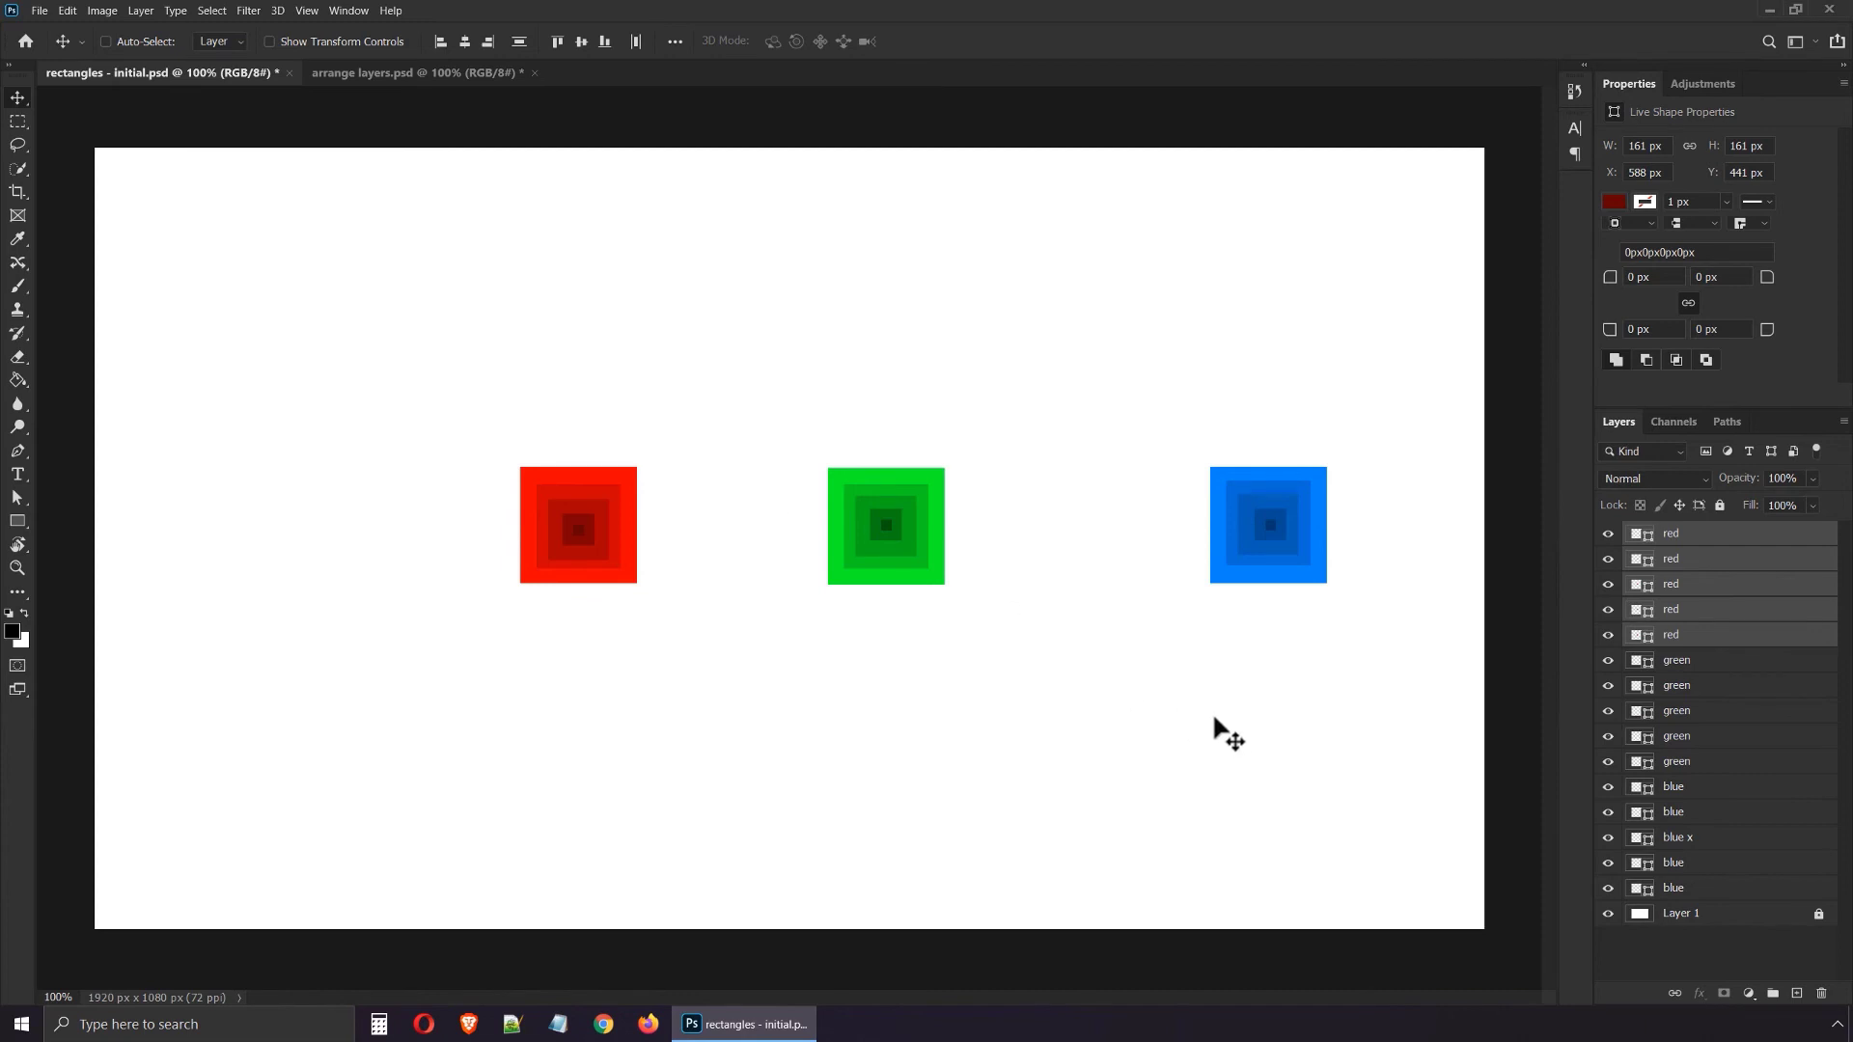
ctrl+click(1320, 580)
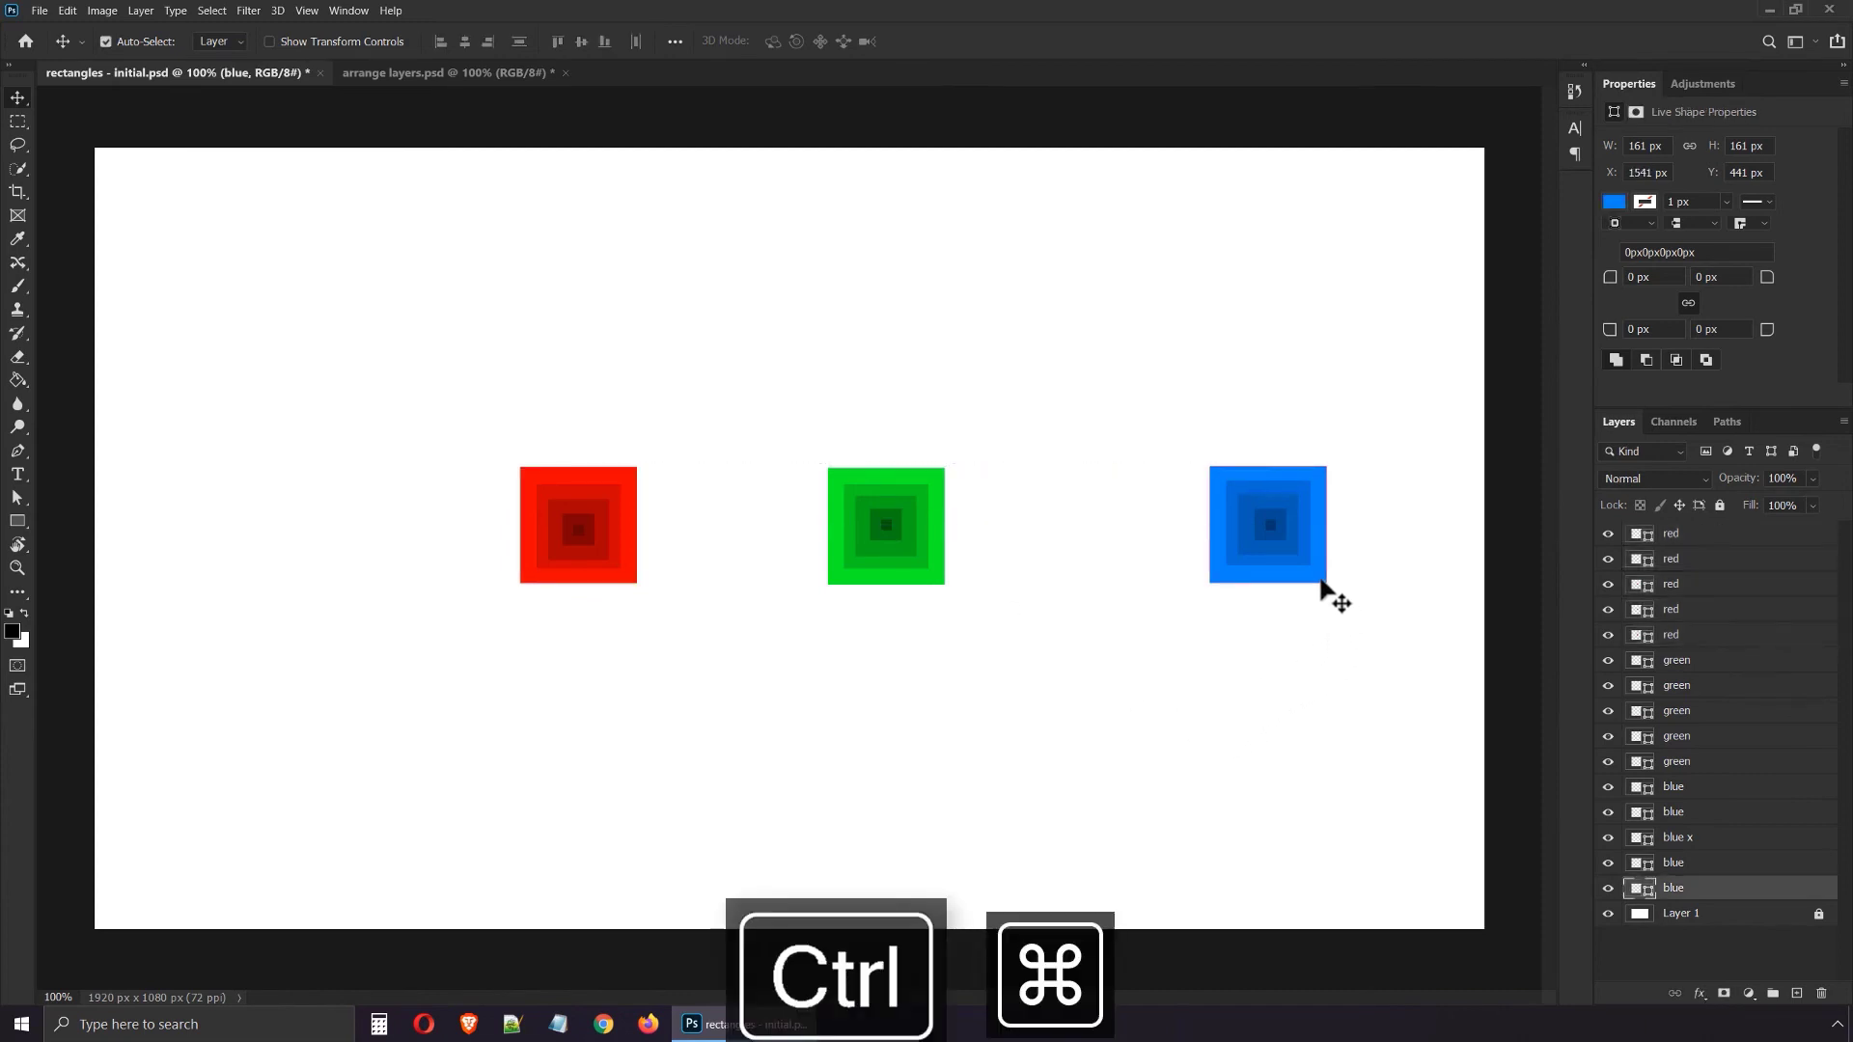
ctrl+click(1279, 547)
ctrl+click(1283, 531)
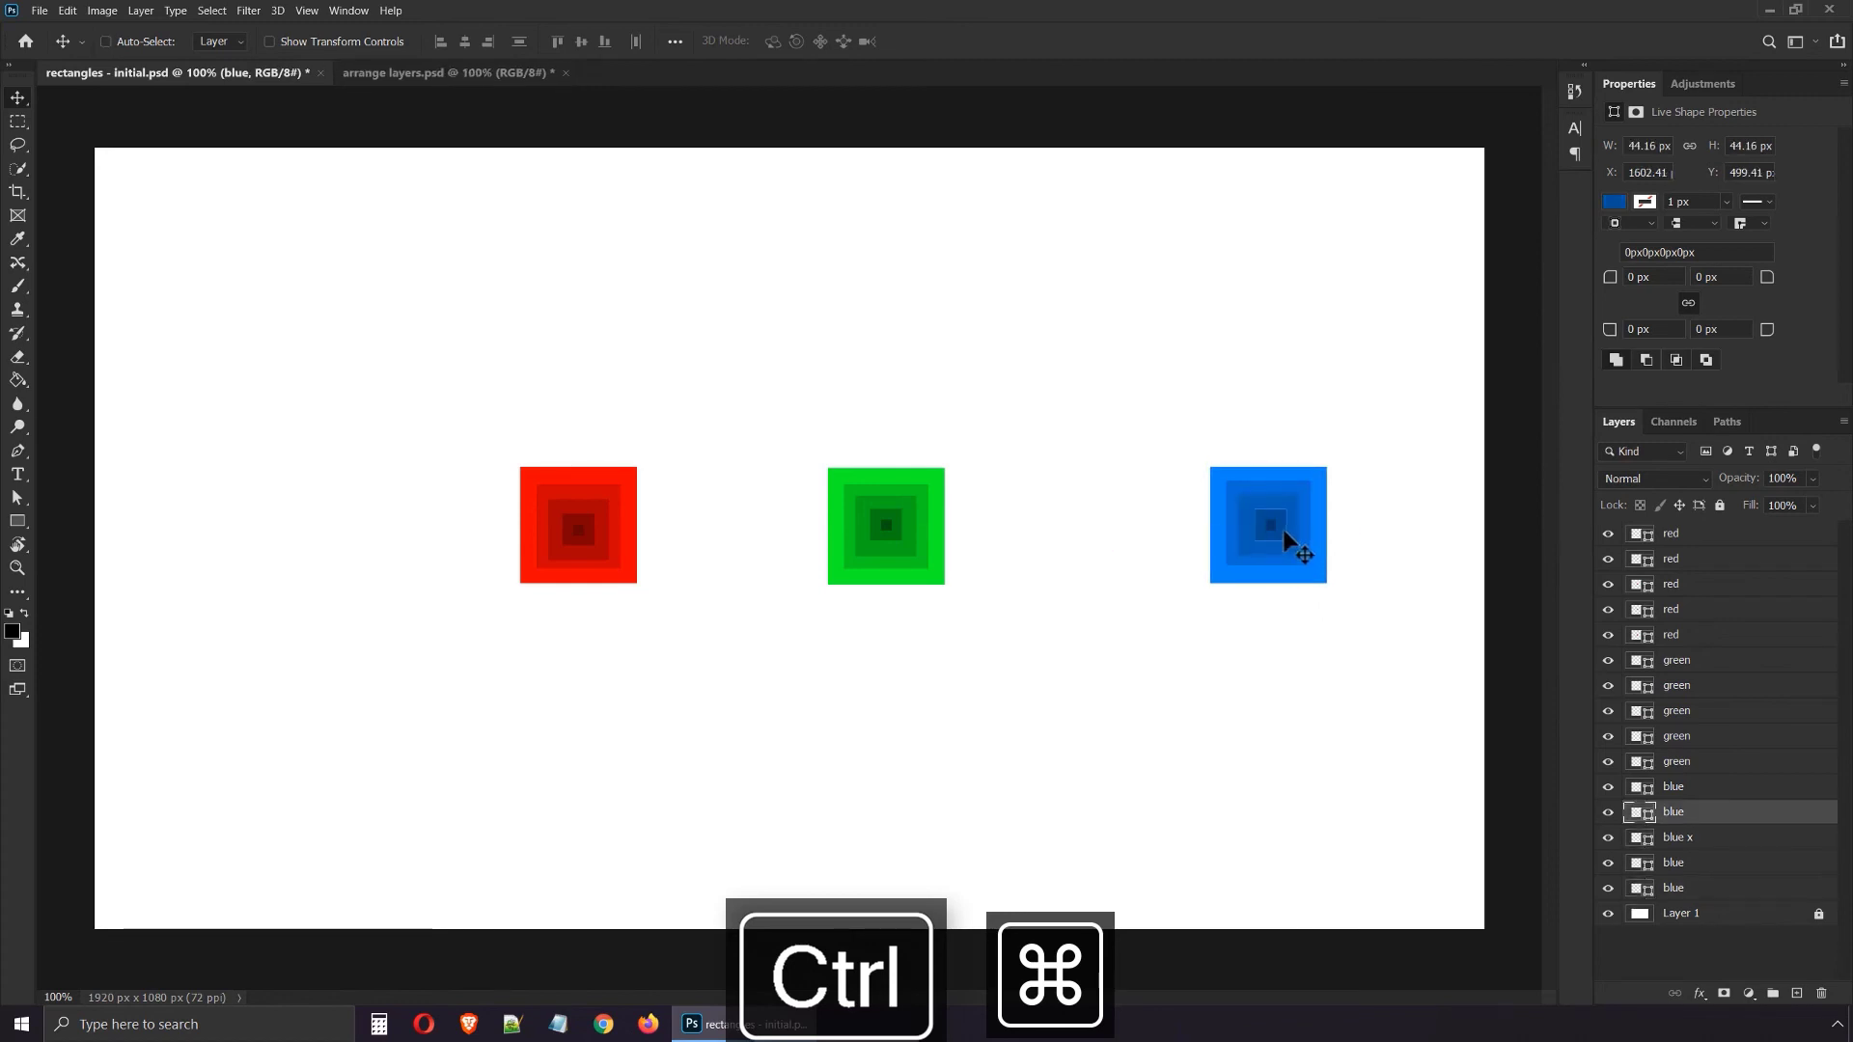
ctrl+click(1272, 527)
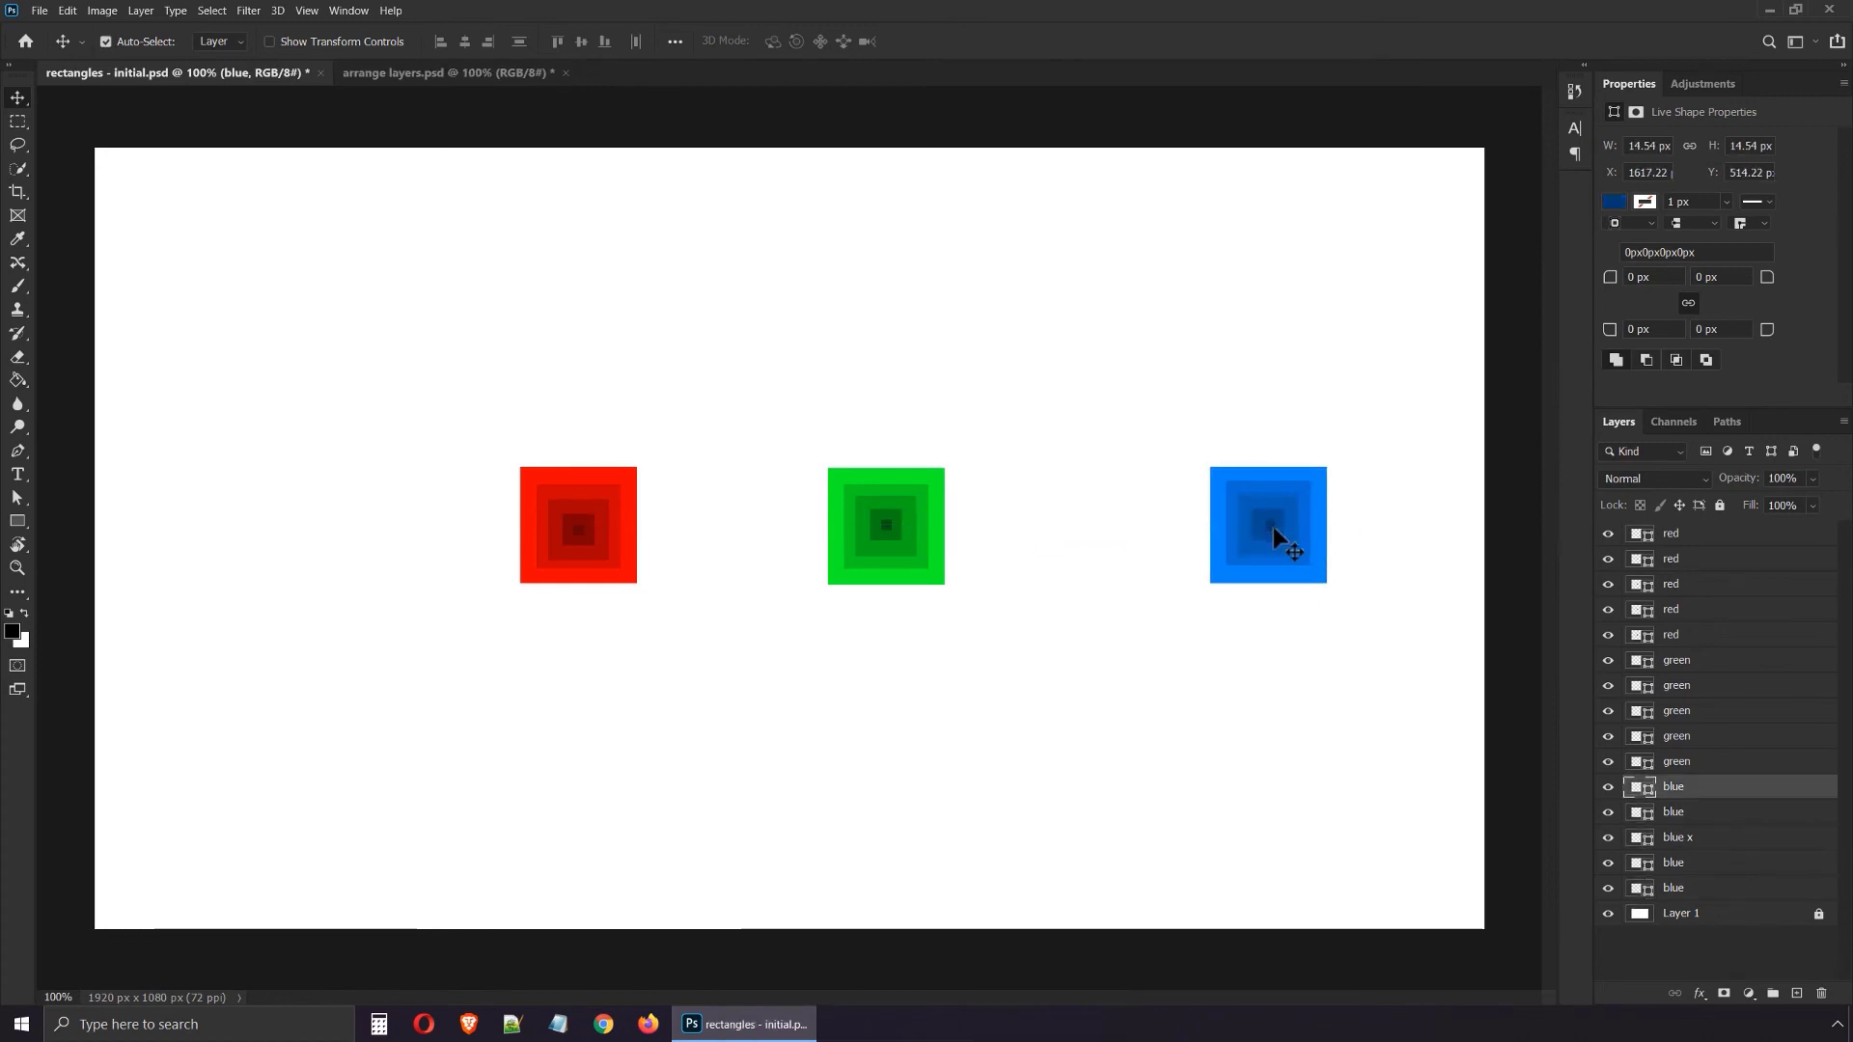
key(Left)
key(Left)
key(Left)
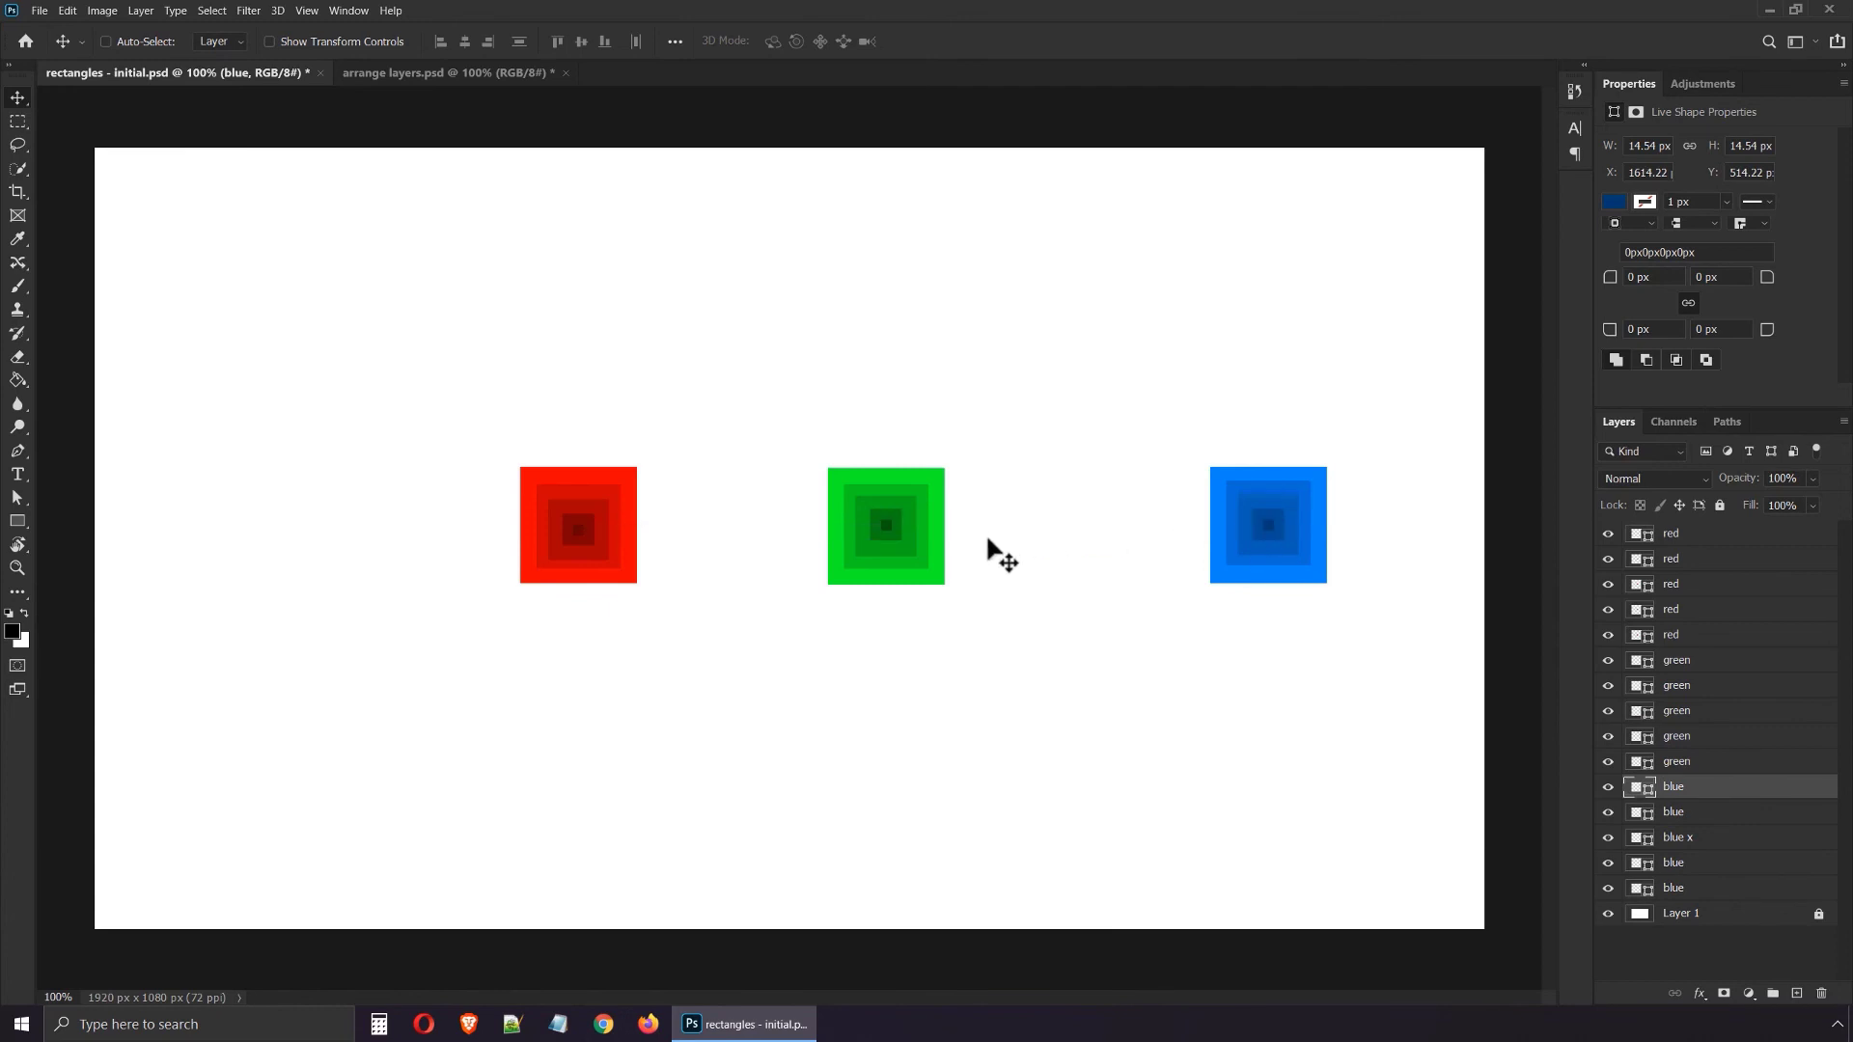
- Shift the selected green squares level with the other stacks, then marquee-select the red stack
ctrl+click(917, 554)
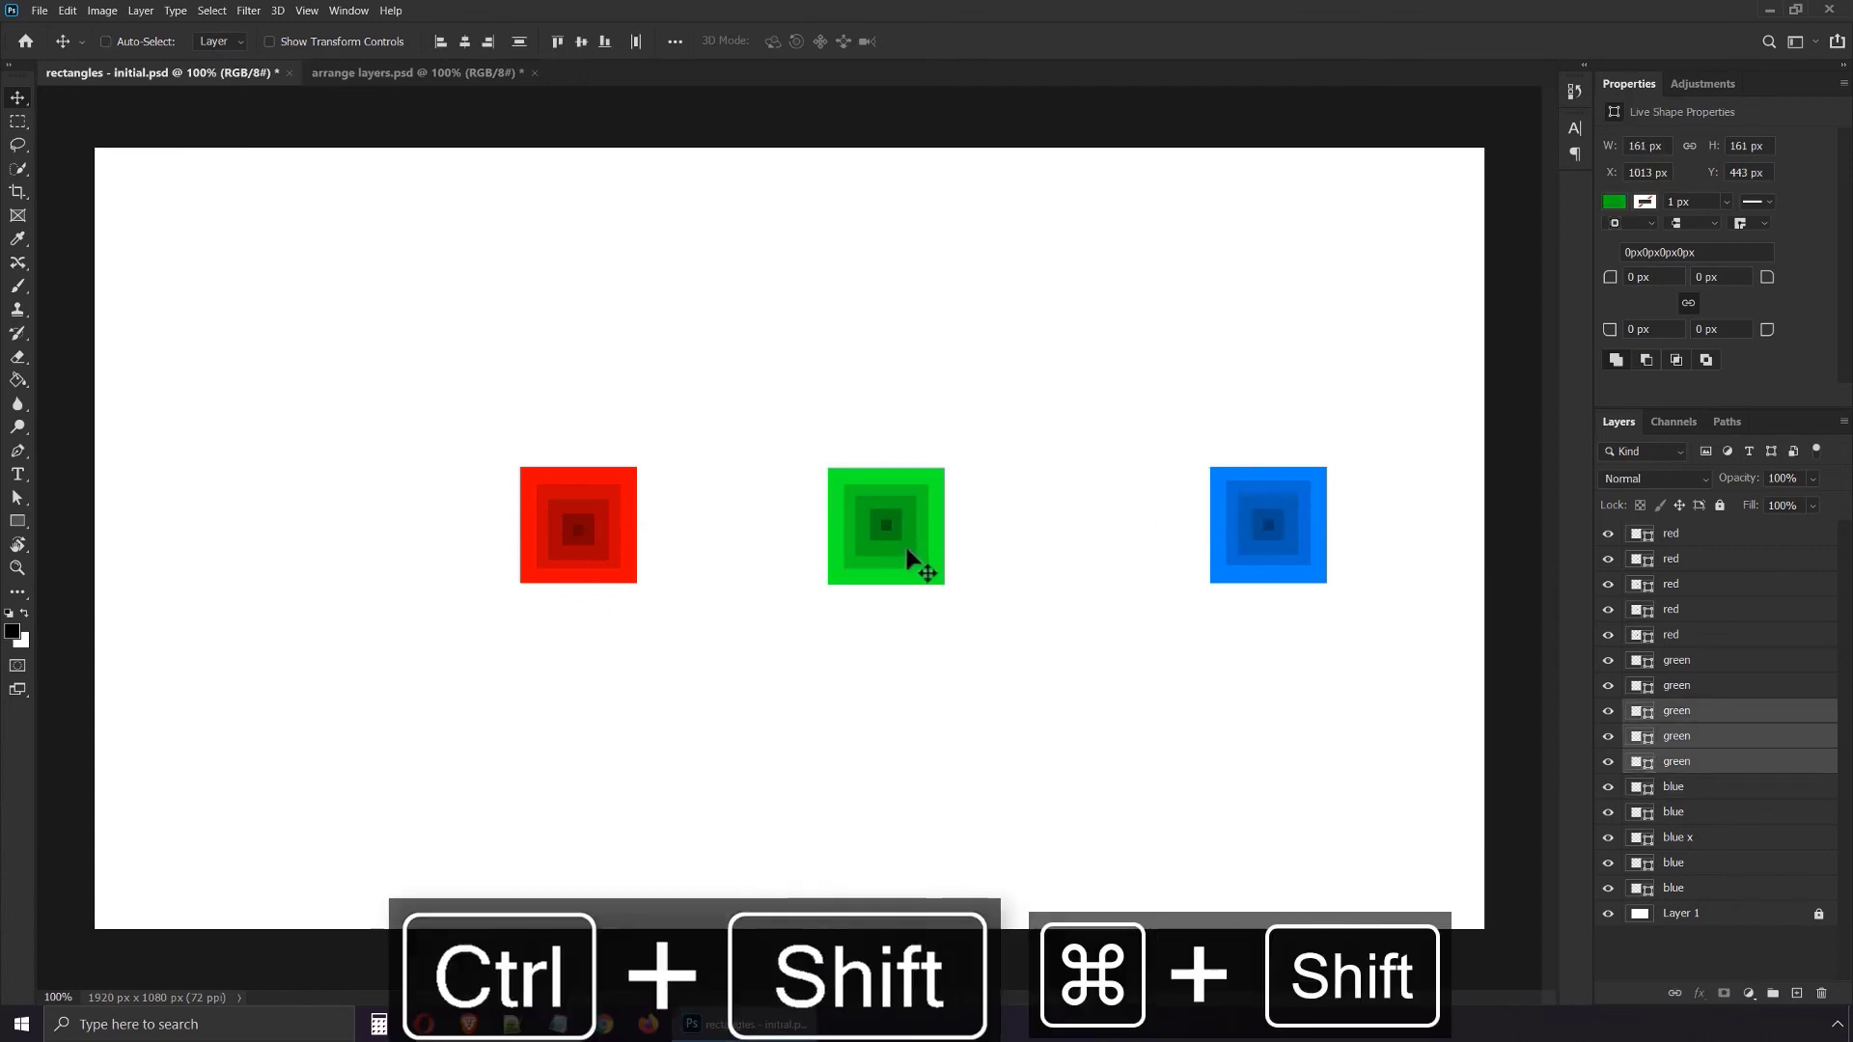
ctrl+shift+click(908, 553)
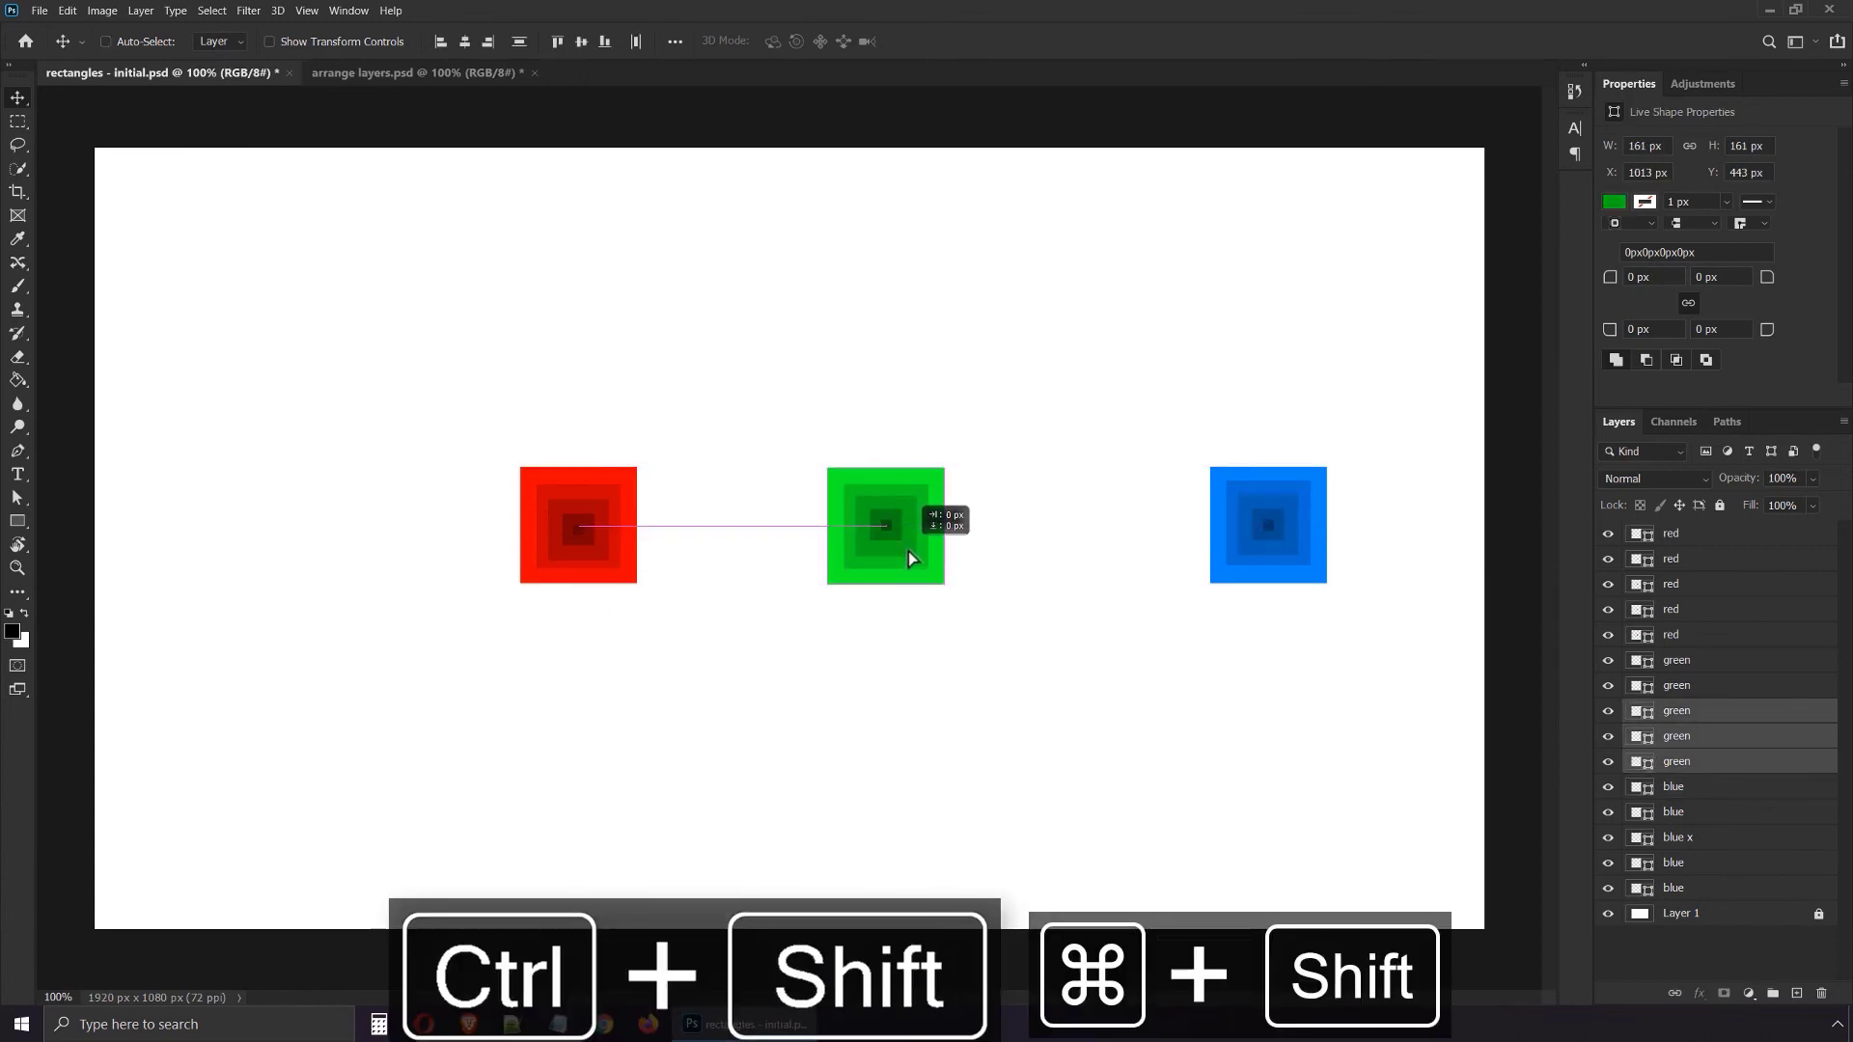
ctrl+shift+click(912, 558)
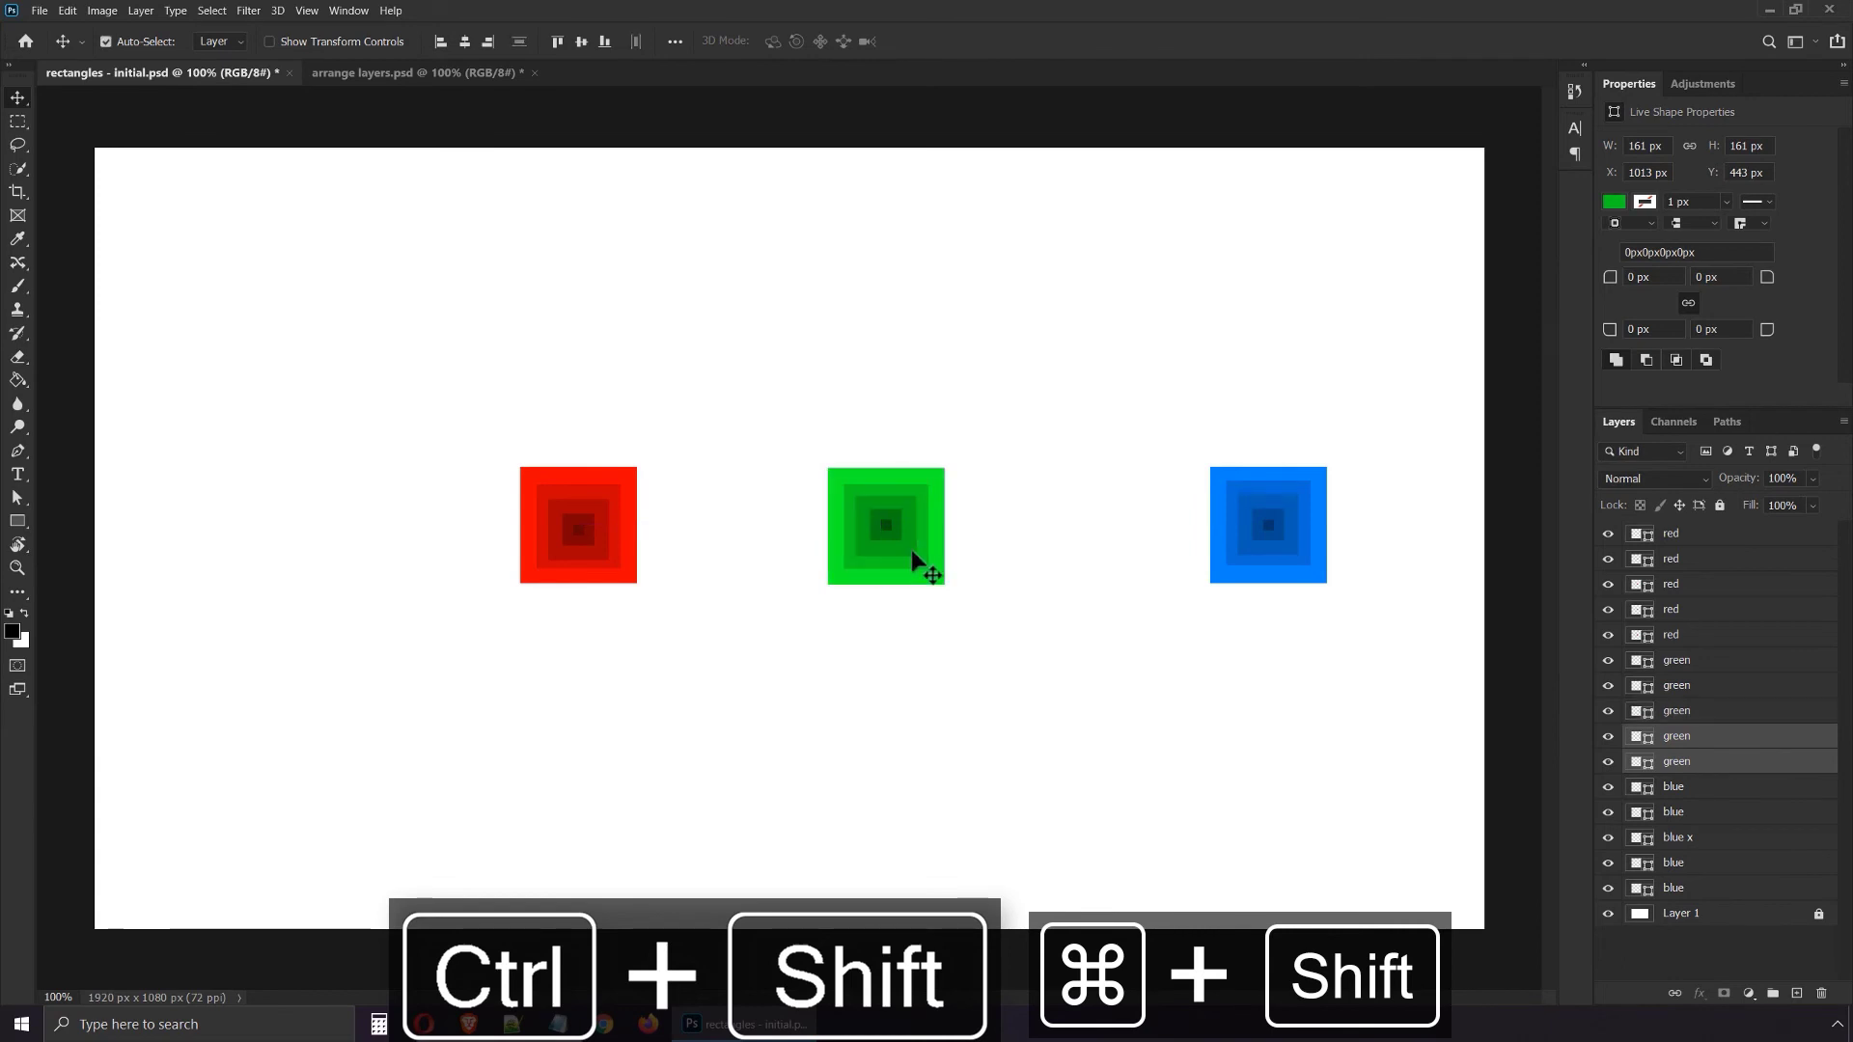
mouse_move(932, 563)
mouse_down()
mouse_move(938, 538)
mouse_move(952, 570)
mouse_move(936, 565)
mouse_up()
drag(415, 394, 657, 640)
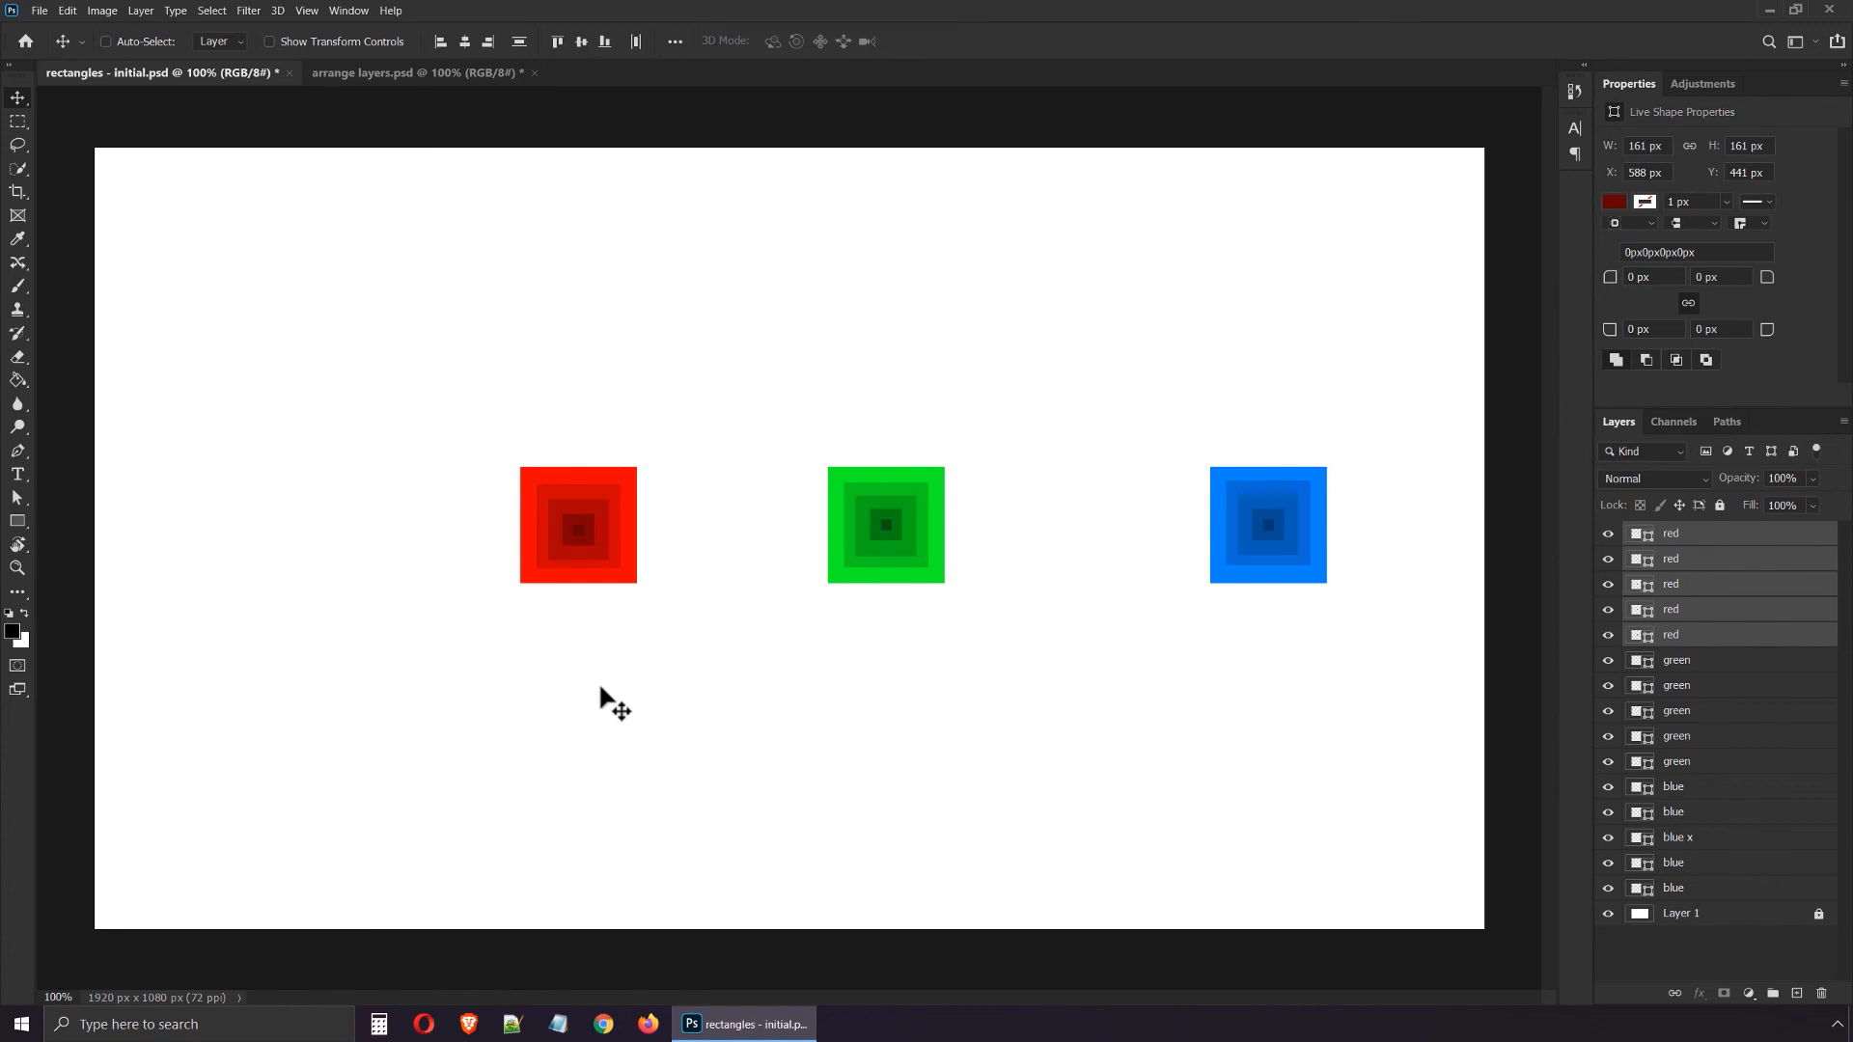
- Shift the blue stack left to equal spacing, then check the stacks' layers and deselect all
drag(820, 418, 967, 647)
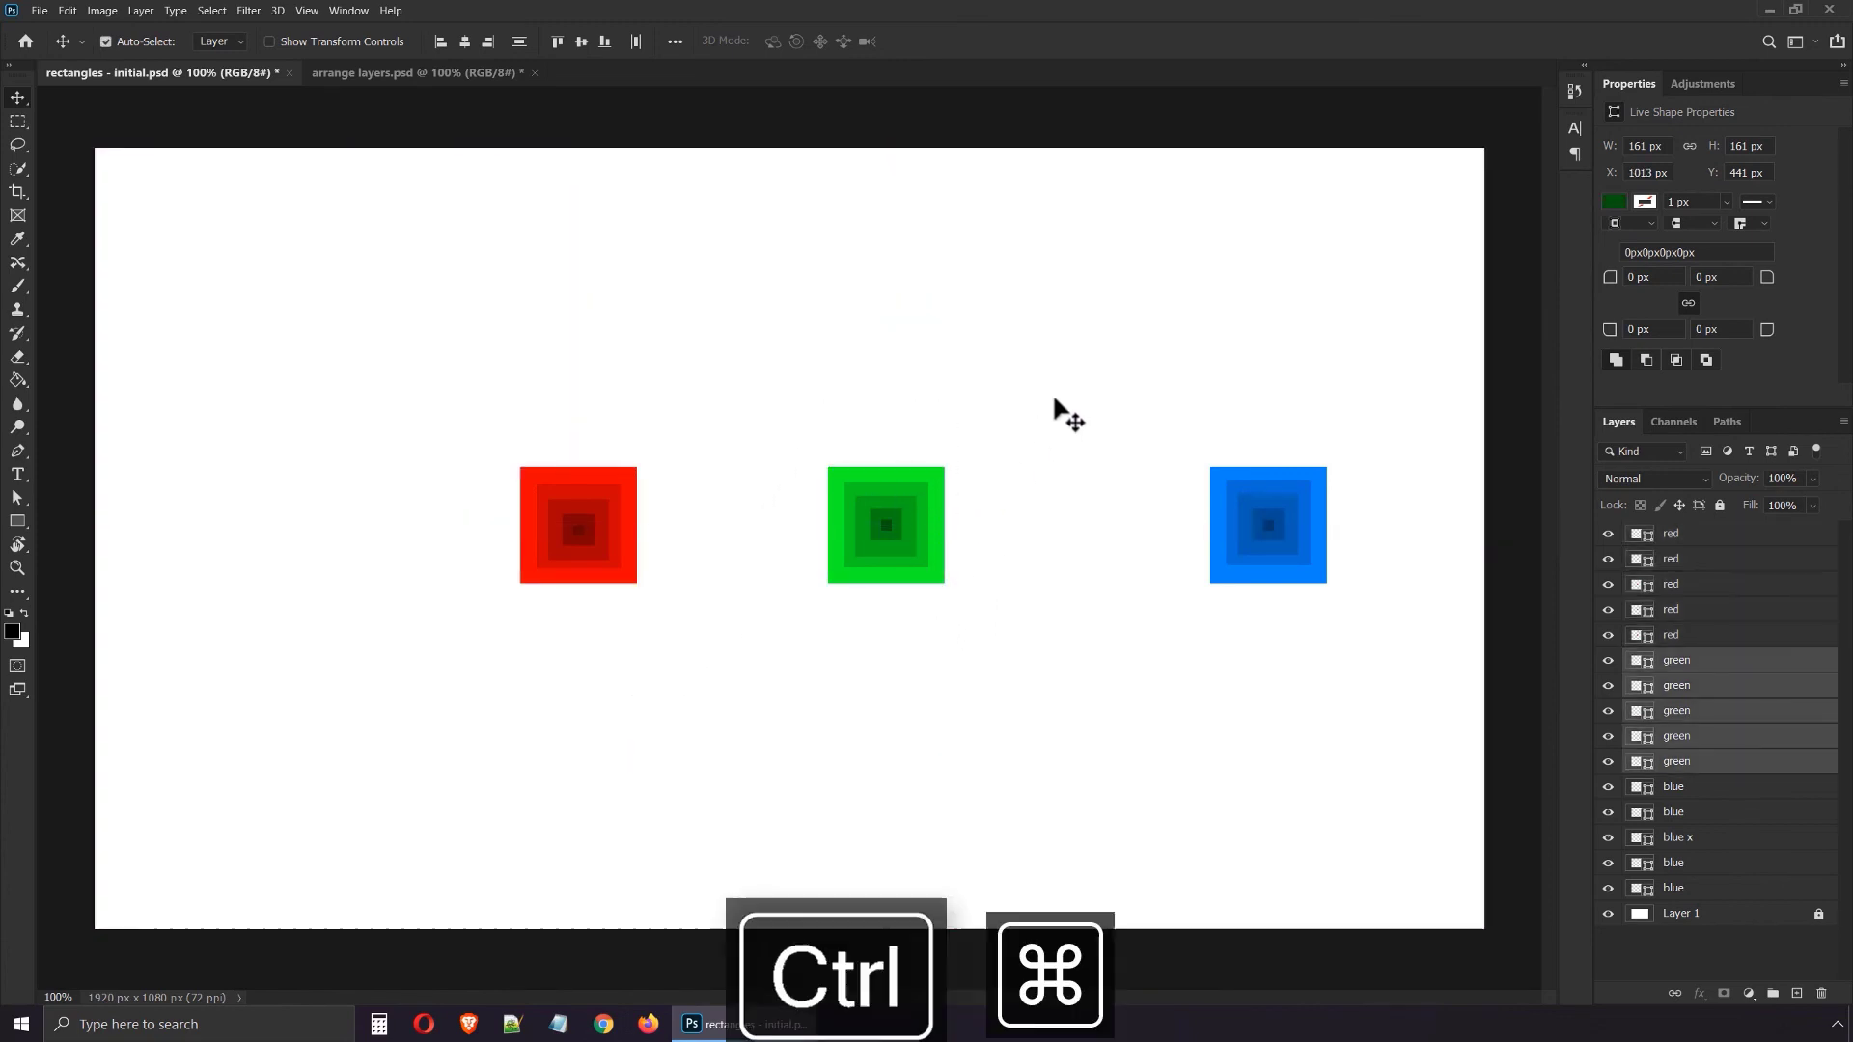
drag(1052, 391, 1194, 525)
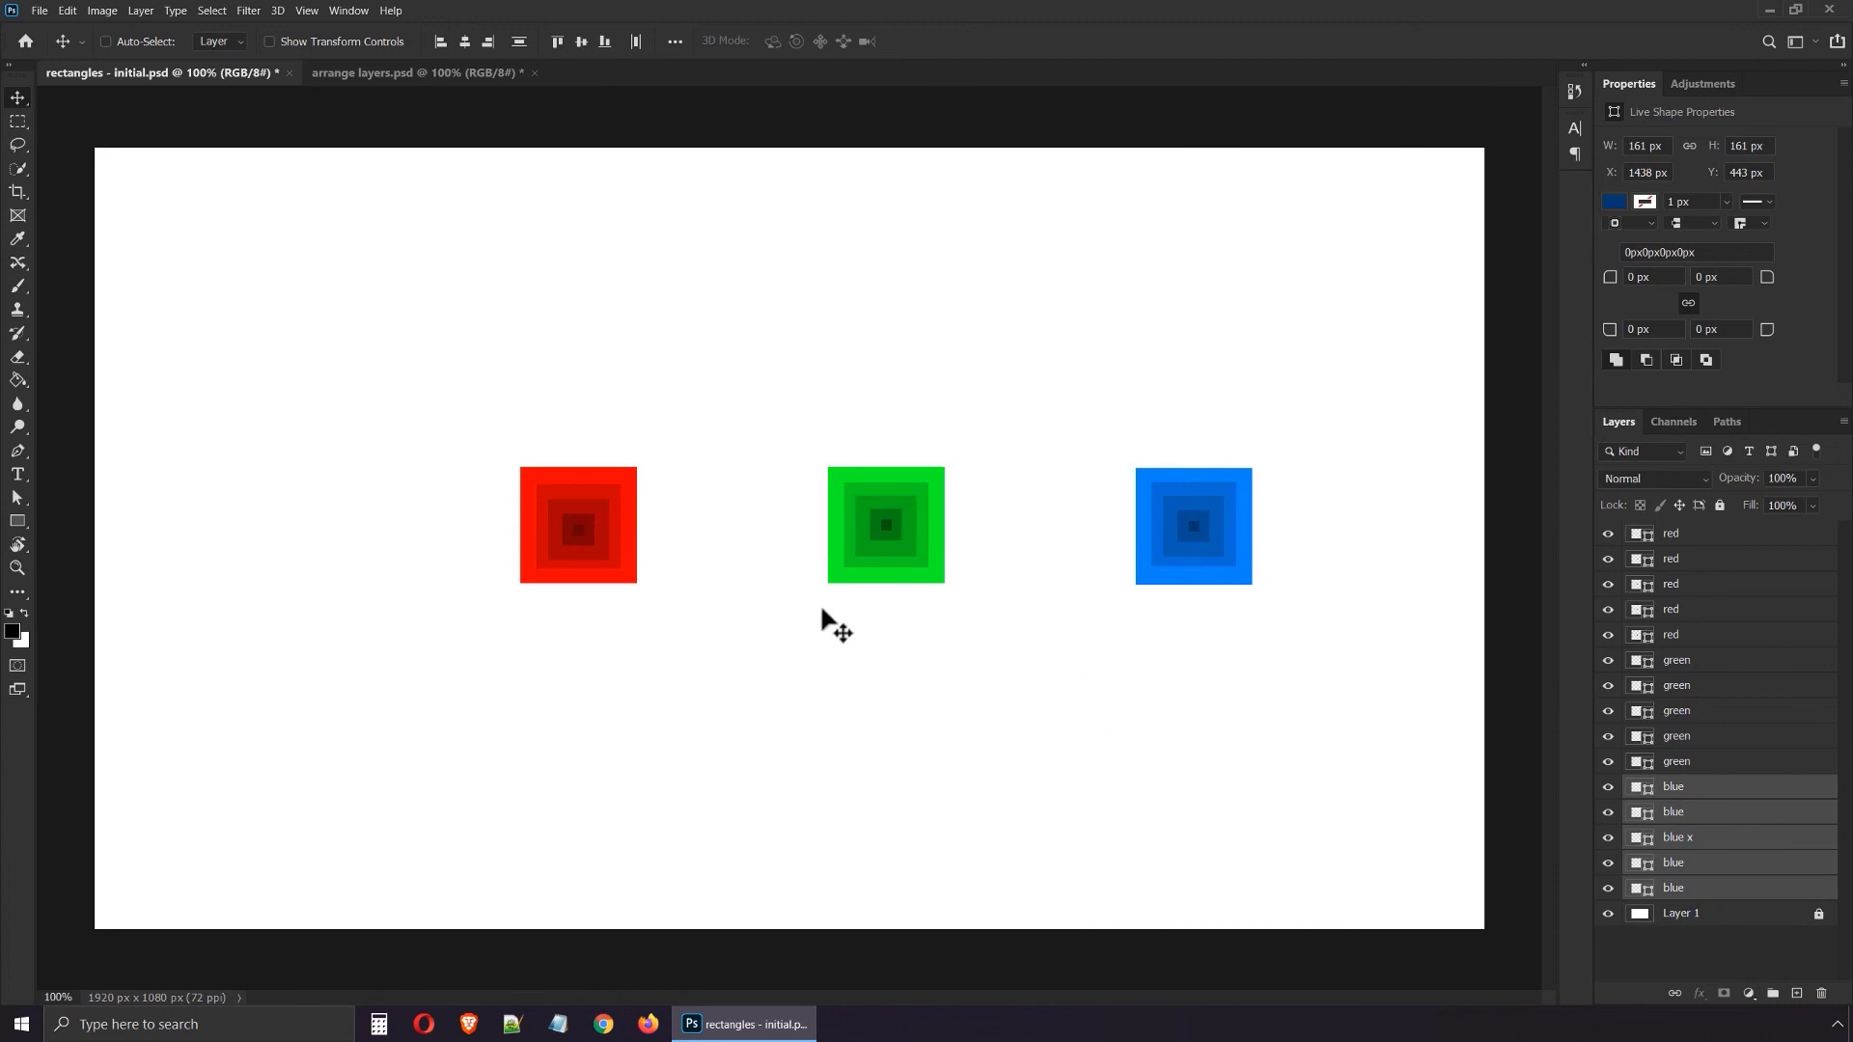
click(1726, 539)
click(1696, 637)
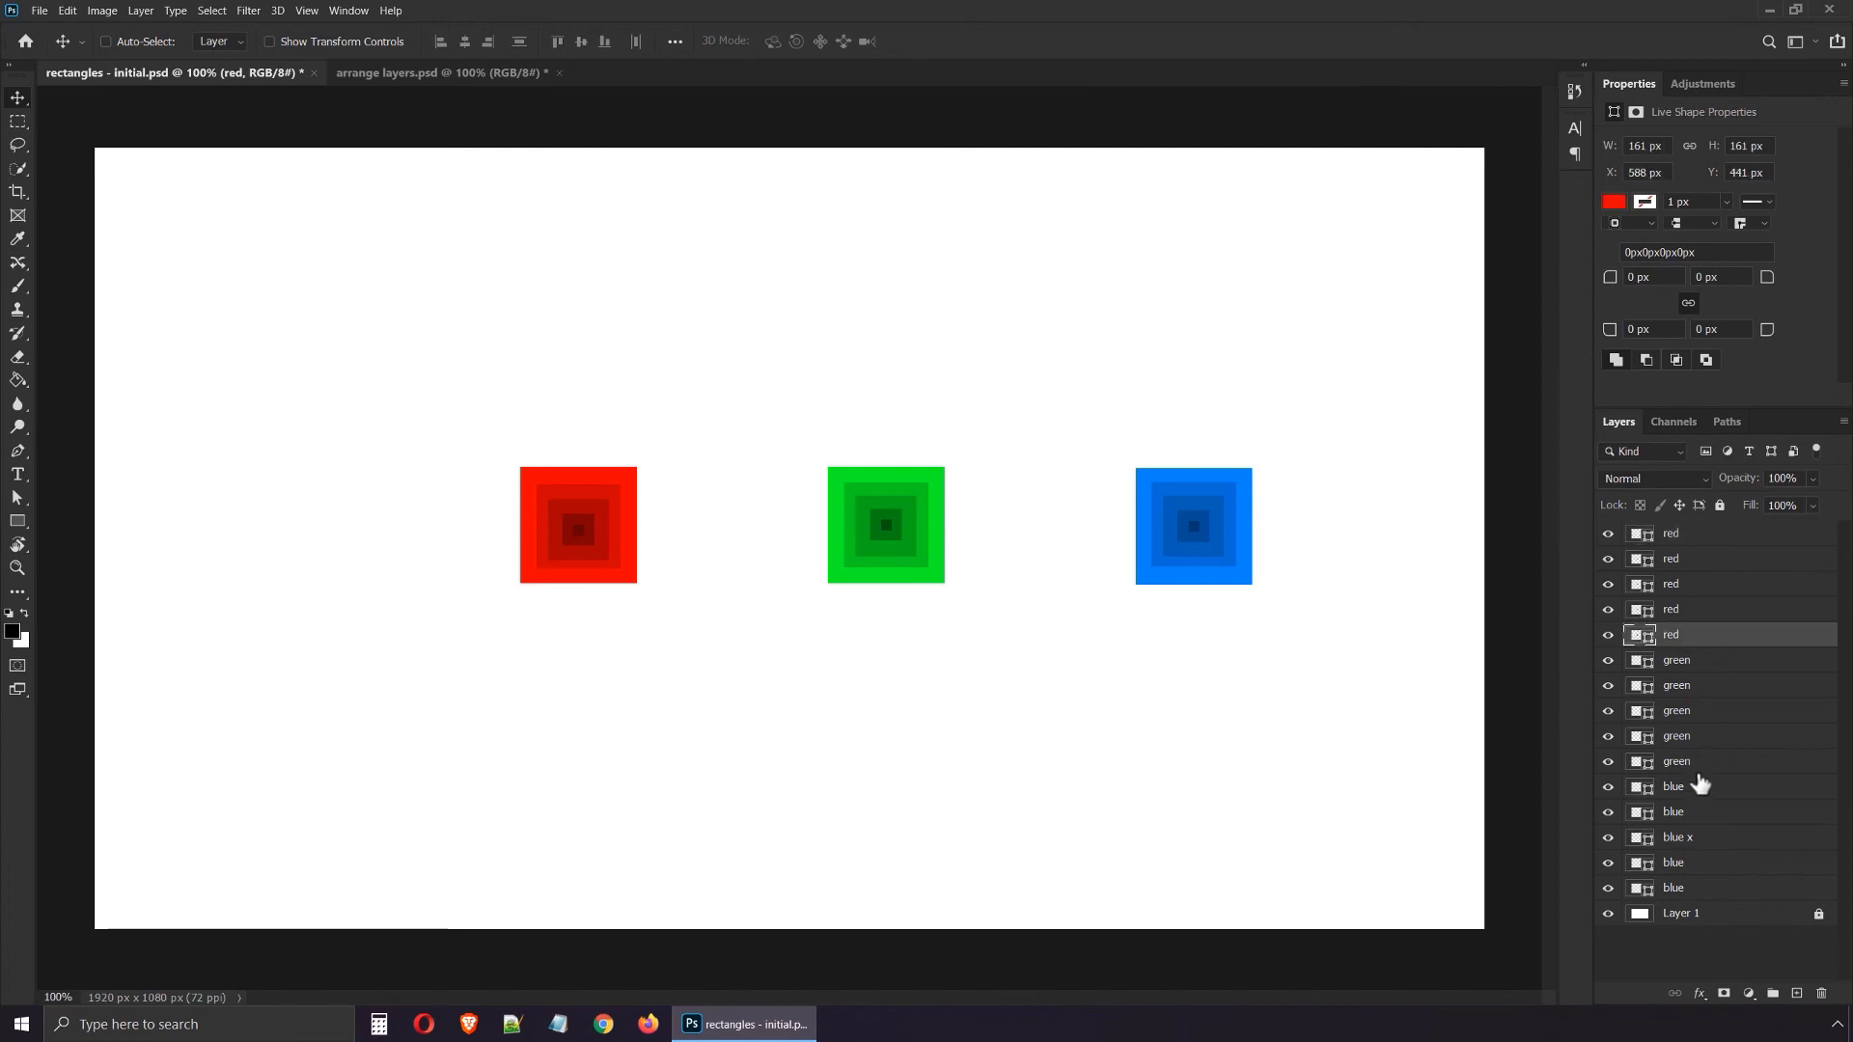
click(1695, 765)
click(1694, 836)
click(1699, 888)
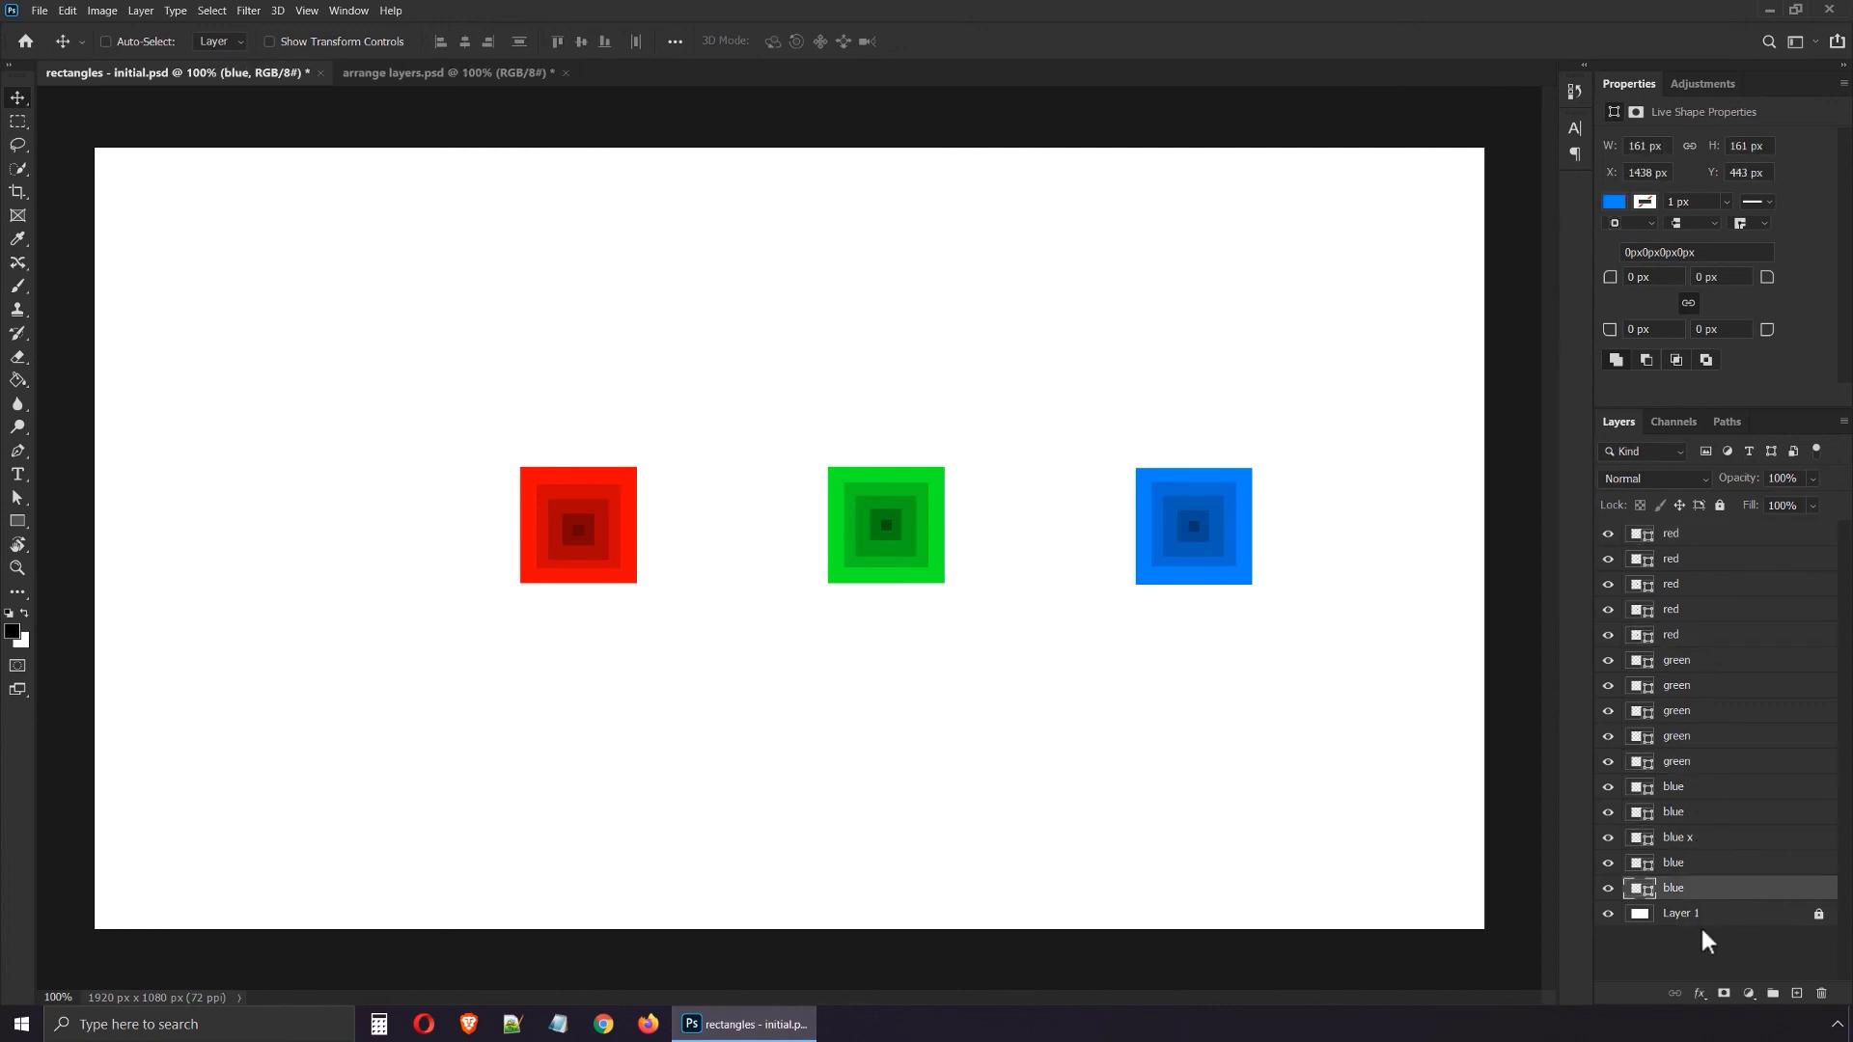
click(1689, 948)
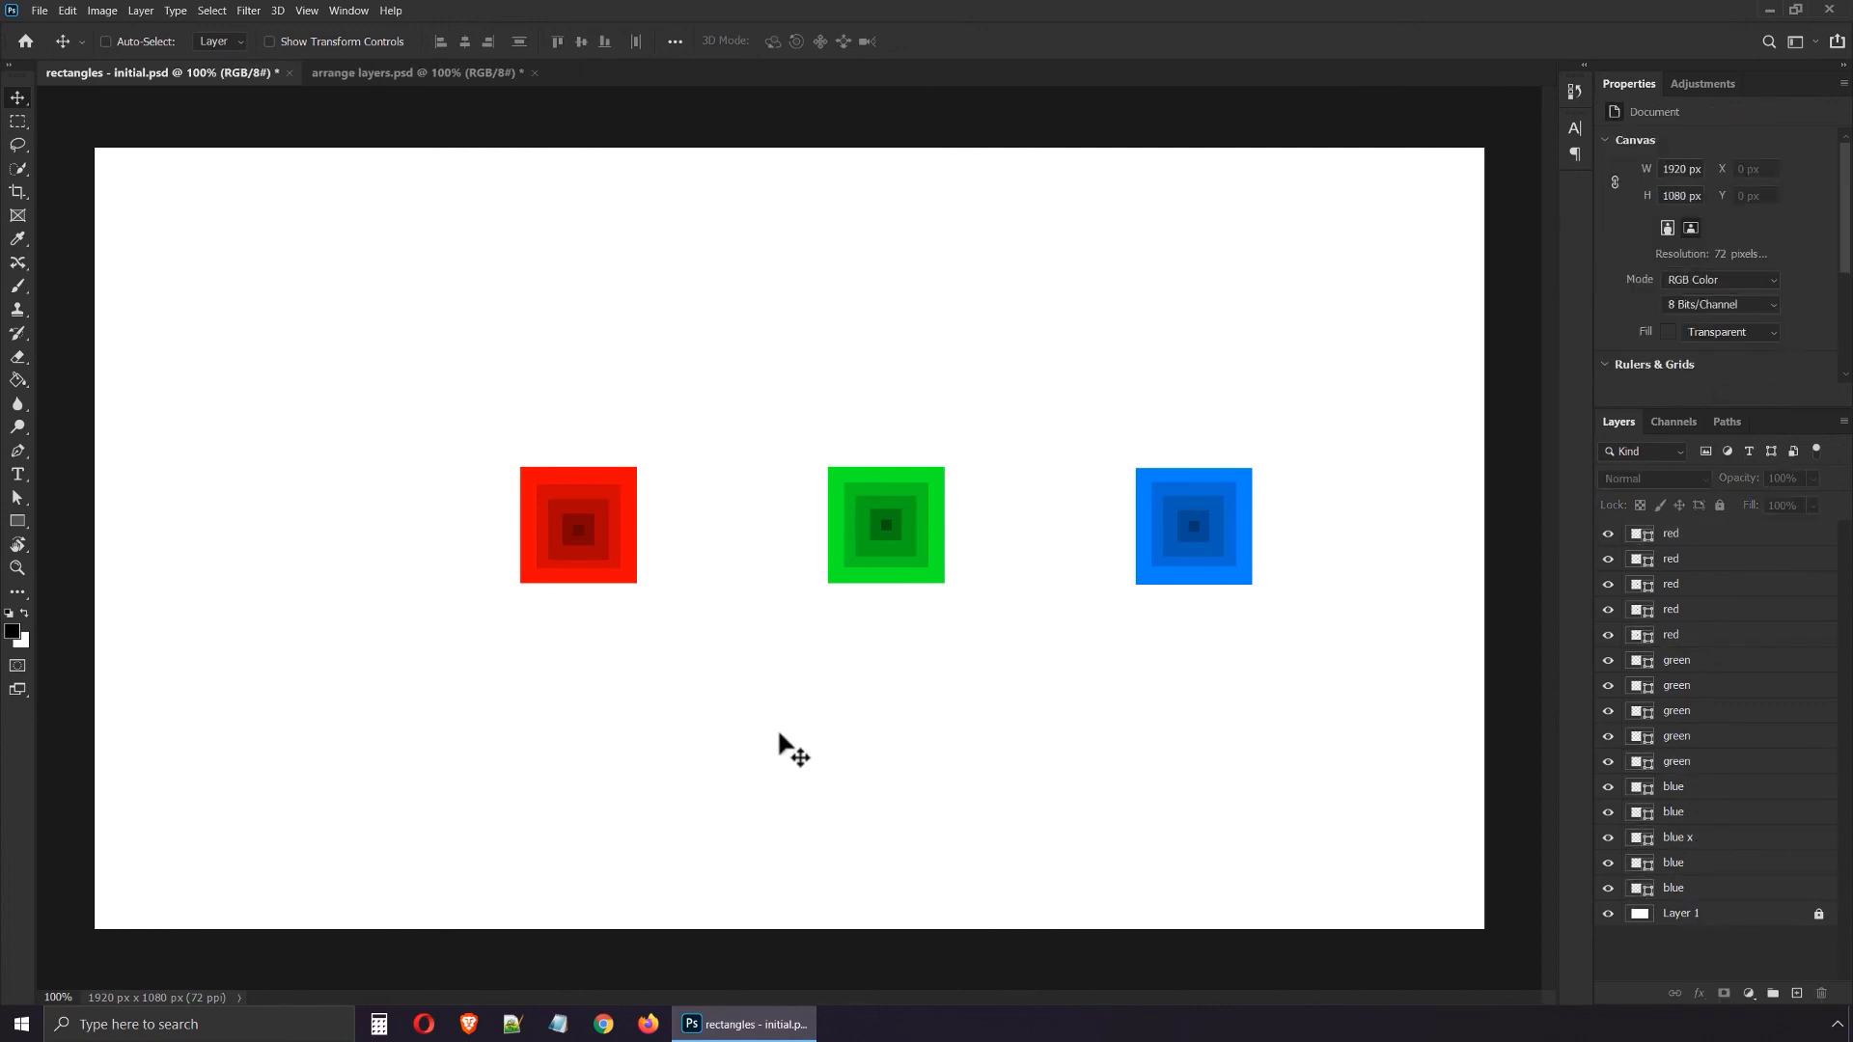
- Move all fifteen square layers left and slightly down to centre the row, then deselect
drag(444, 386, 1283, 715)
drag(849, 550, 757, 552)
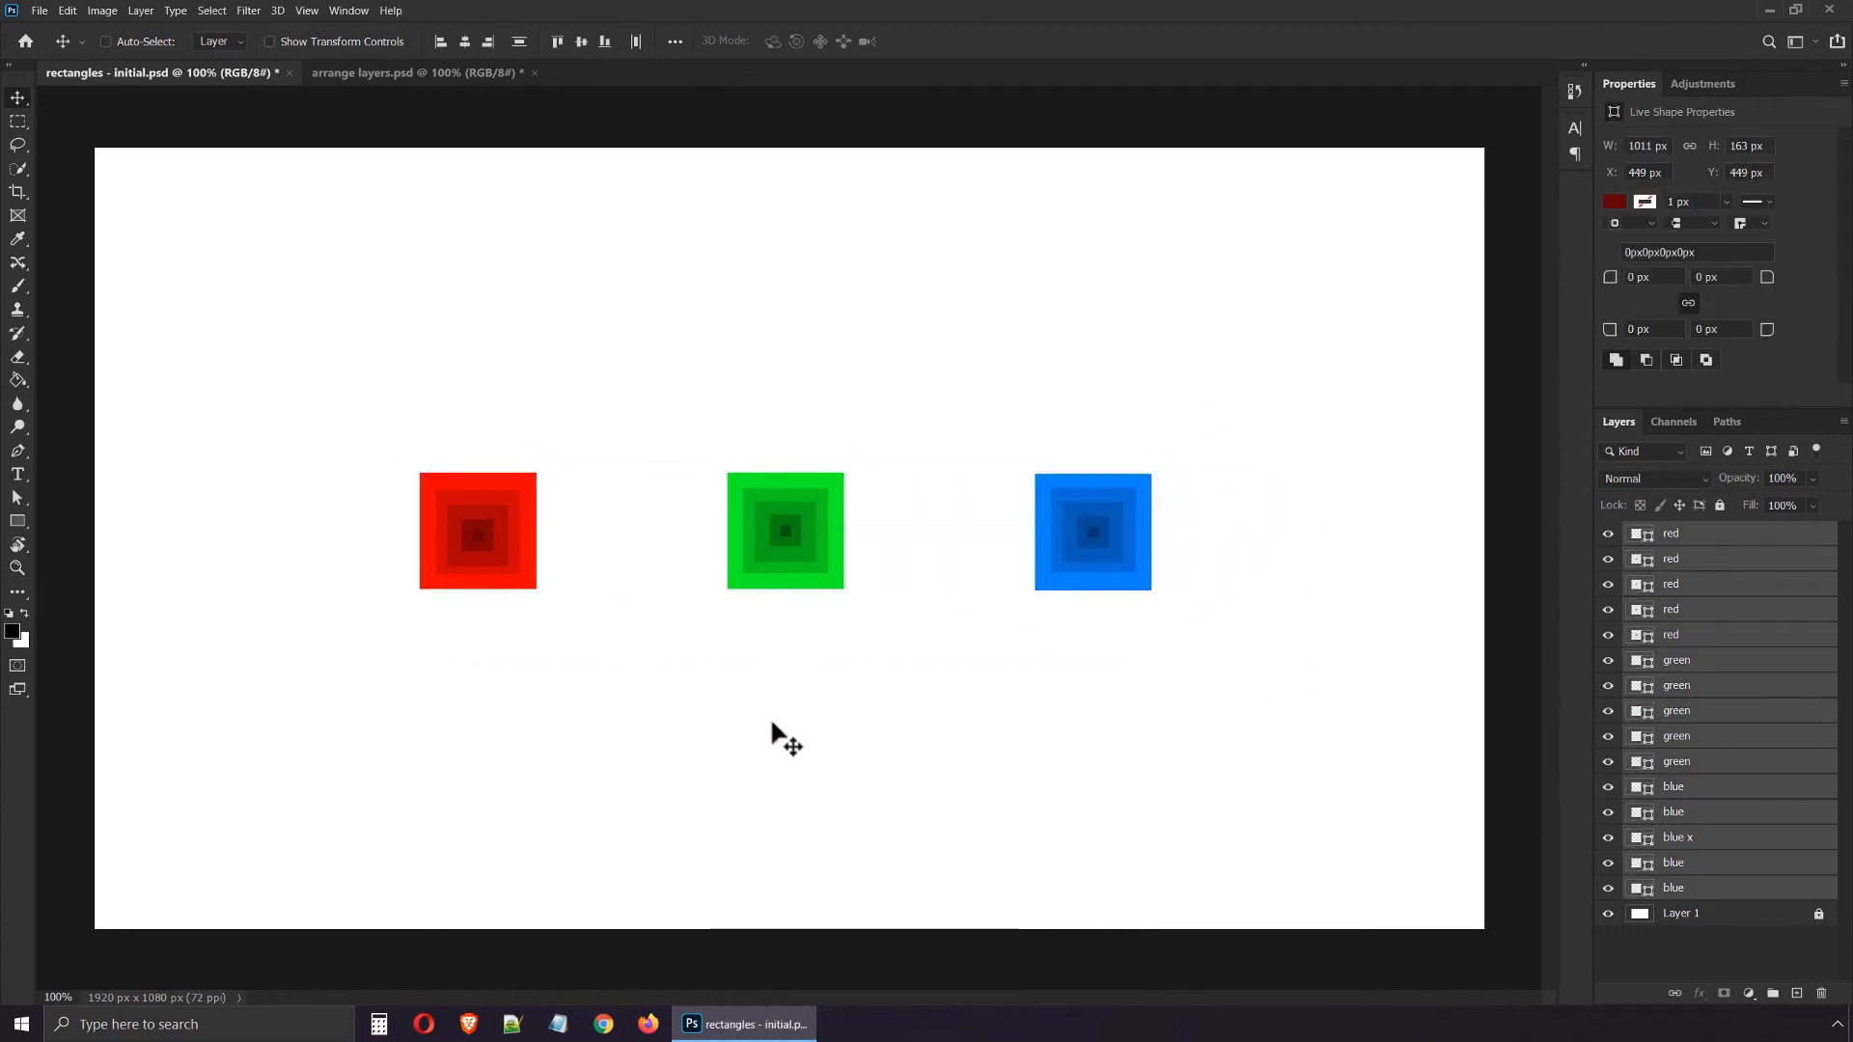
ctrl+click(772, 722)
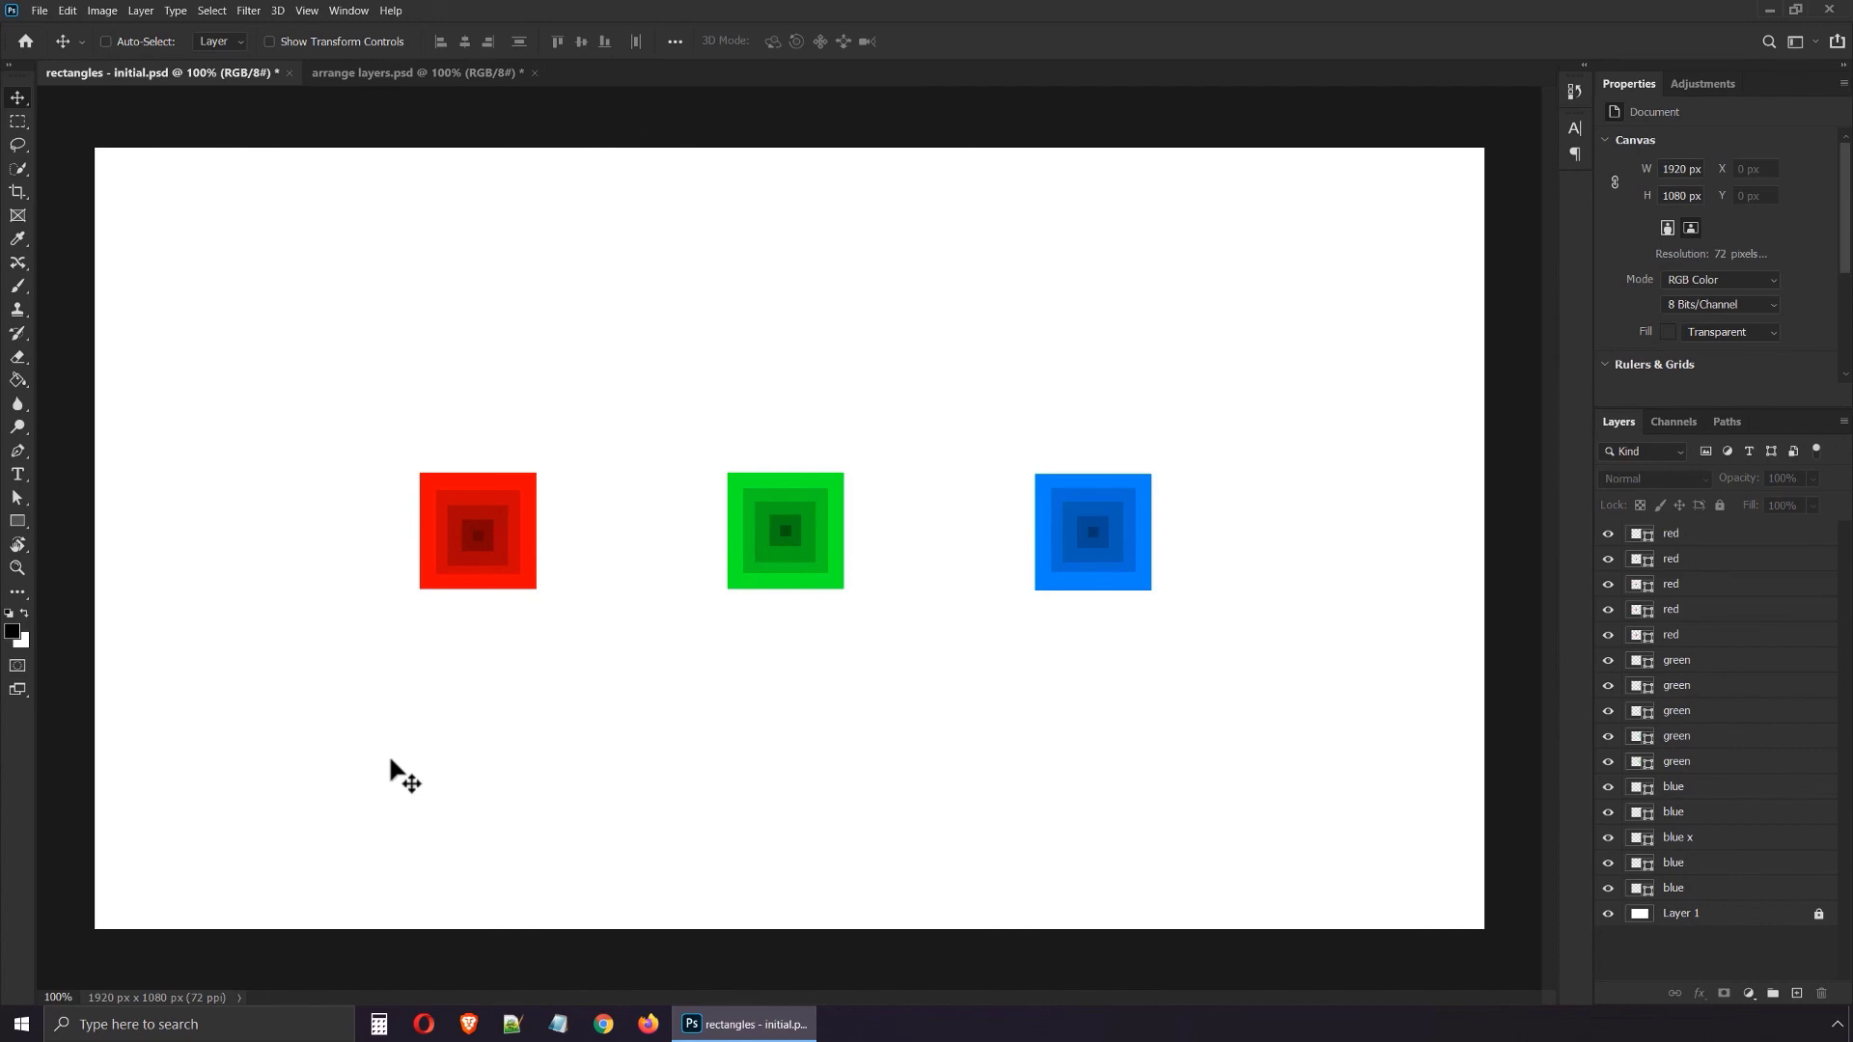